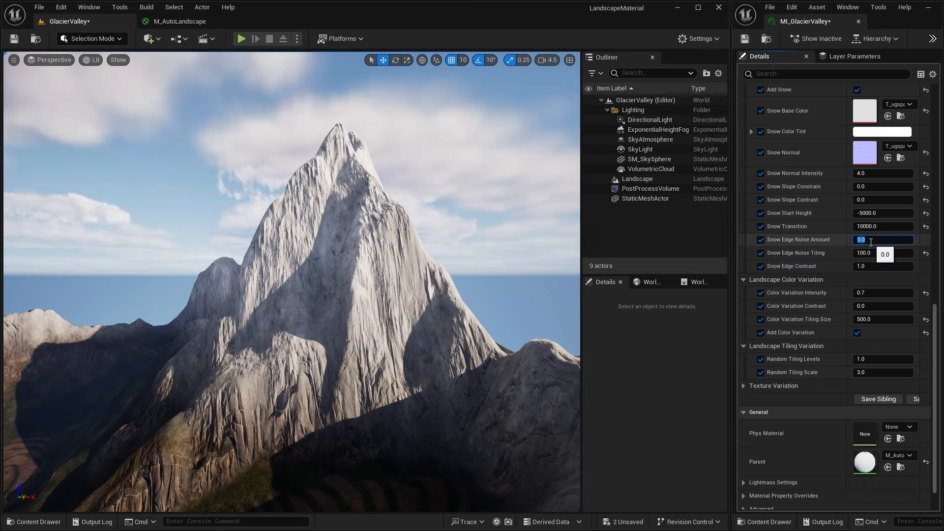
- Set the Snow Edge Noise Amount of the MI_GlacierValley material instance to 1.0
{"action": "type", "text": "1"}
{"action": "key", "text": "Return"}
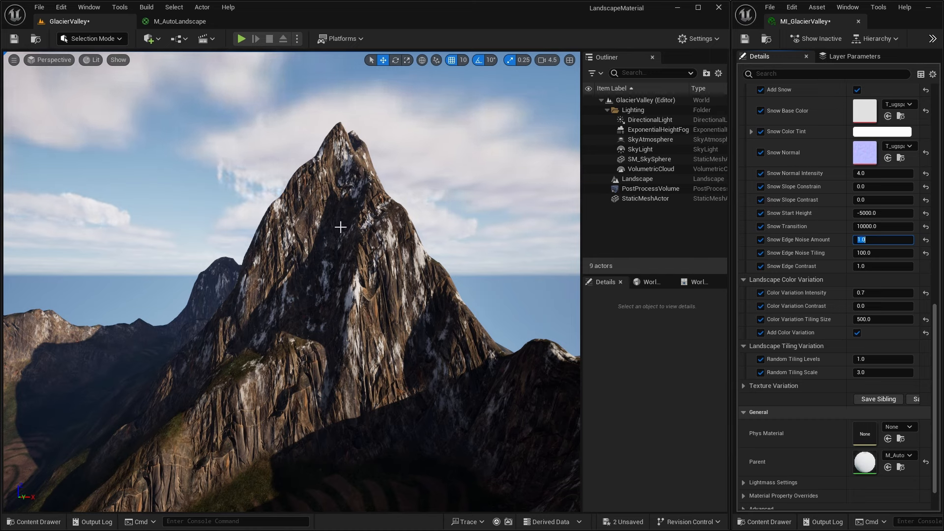
{"action": "left_click", "coordinate": [428, 199]}
- Rename the T_SnowEdgeNoise texture in the Textures folder as T_LandscapeNoise
{"action": "key", "text": "ctrl+space"}
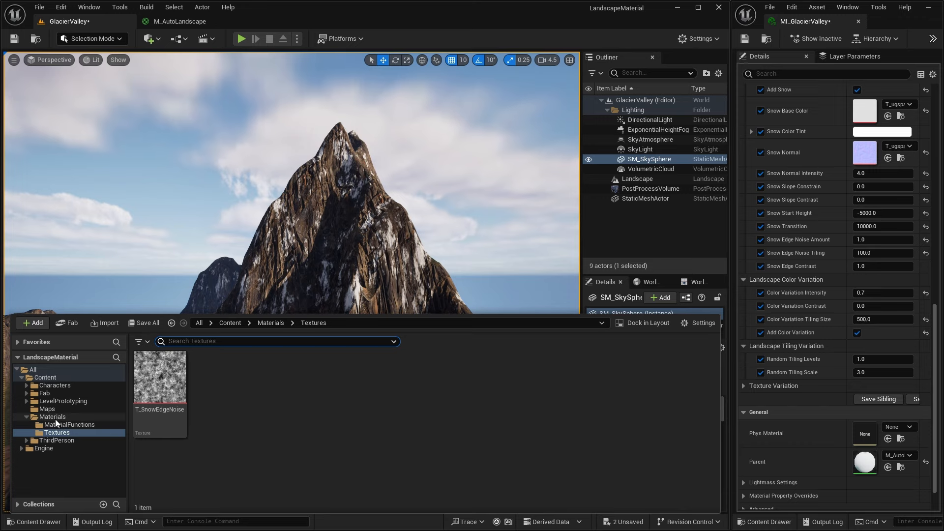
{"action": "left_click", "coordinate": [161, 381]}
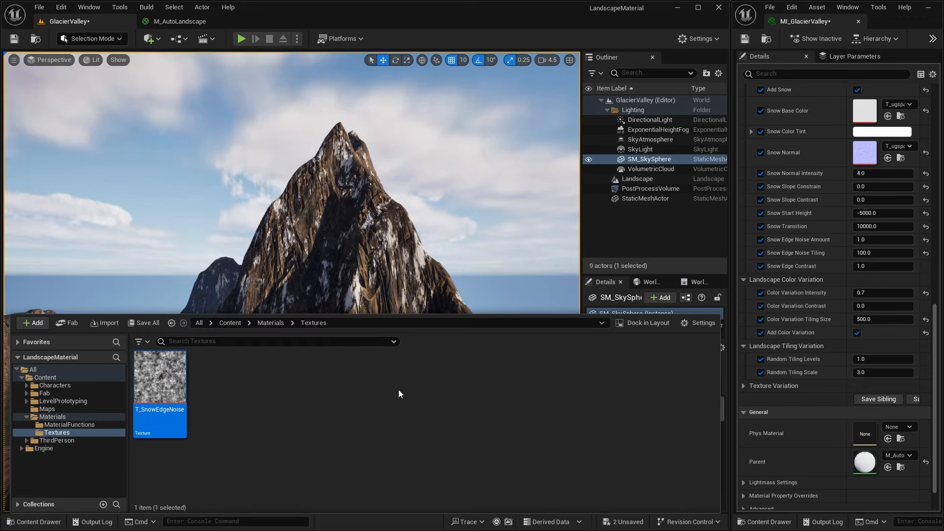
{"action": "key", "text": "F2"}
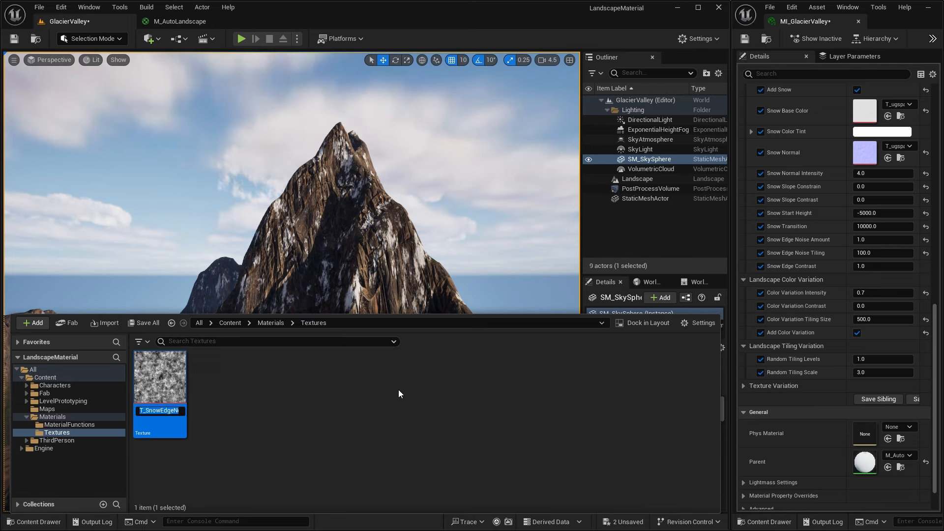
{"action": "type", "text": "T_LandscapeNoise"}
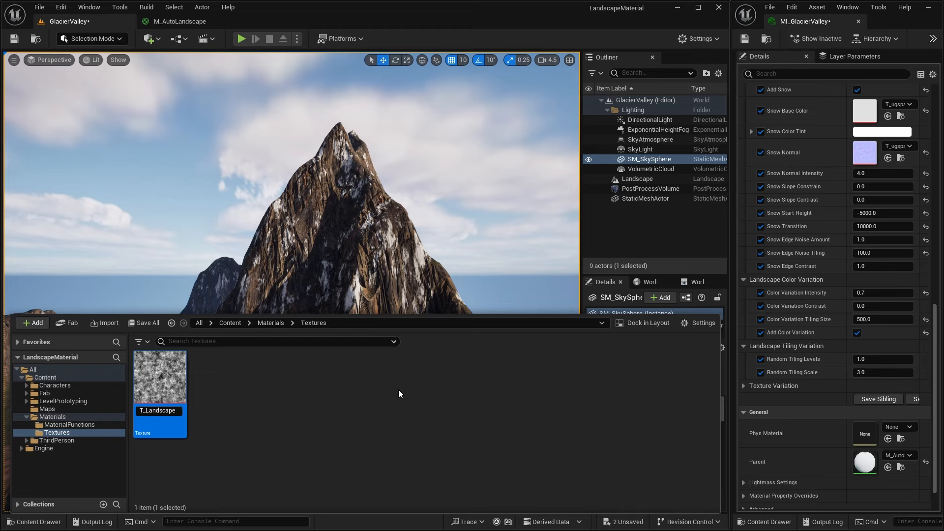
{"action": "key", "text": "Return"}
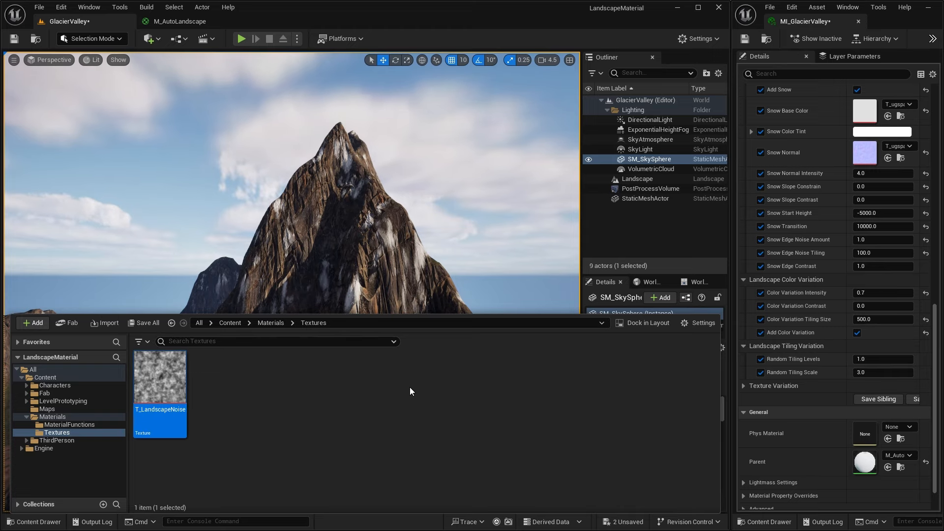
- Turn off sRGB for the T_LandscapeNoise texture, then save and close it
{"action": "double_click", "coordinate": [165, 381]}
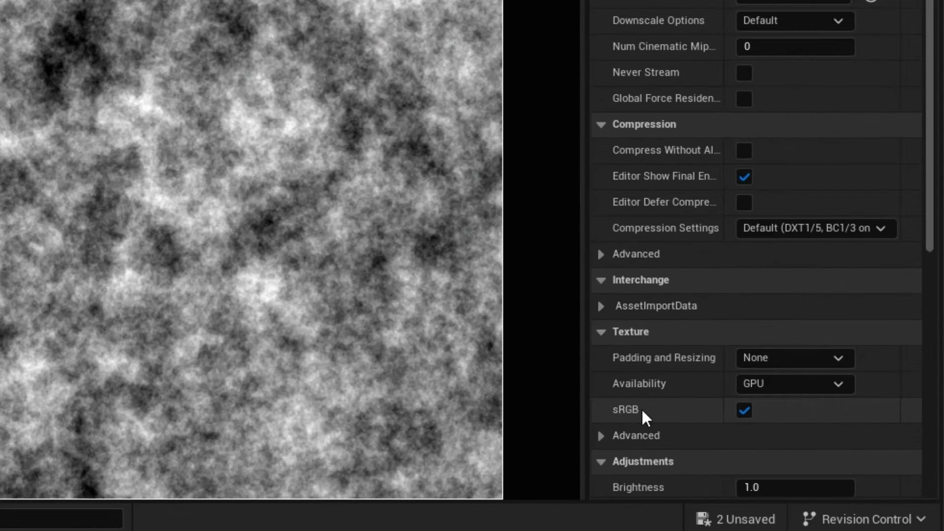
{"action": "left_click", "coordinate": [746, 412]}
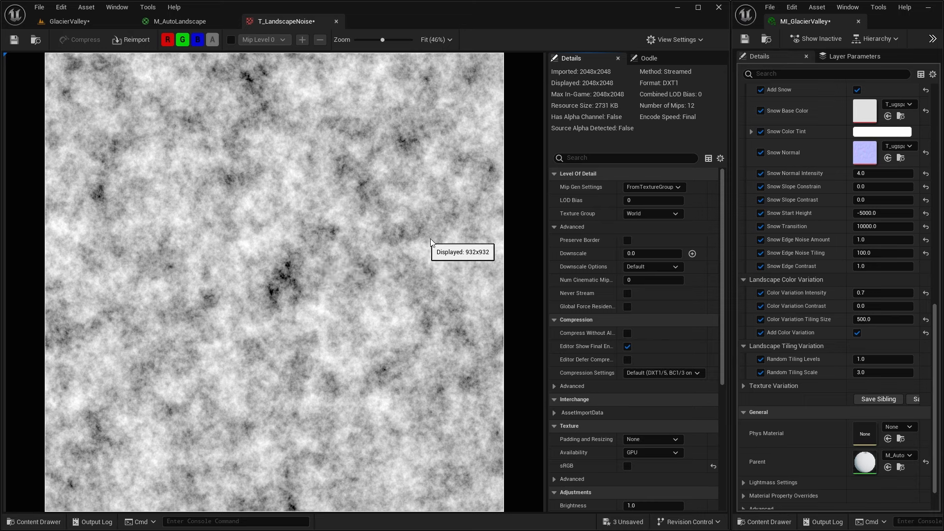
{"action": "left_click", "coordinate": [14, 40]}
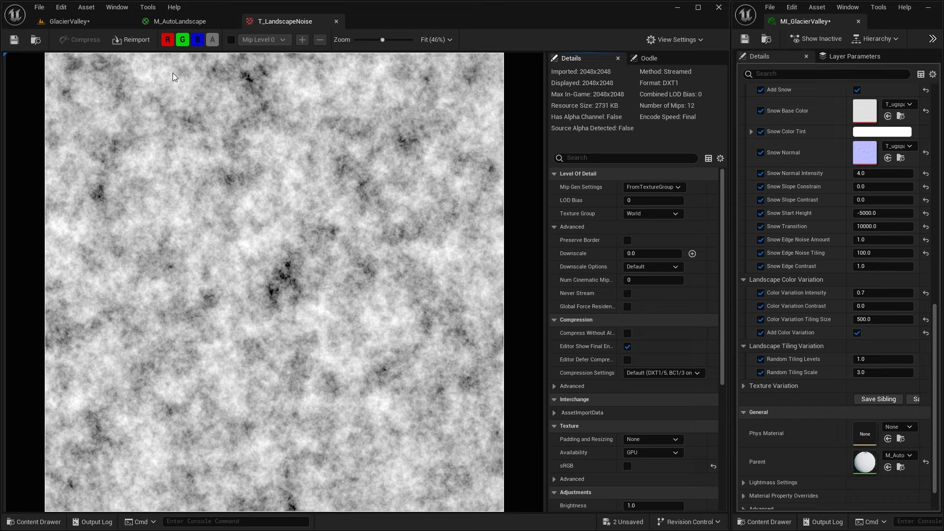
{"action": "left_click", "coordinate": [336, 21]}
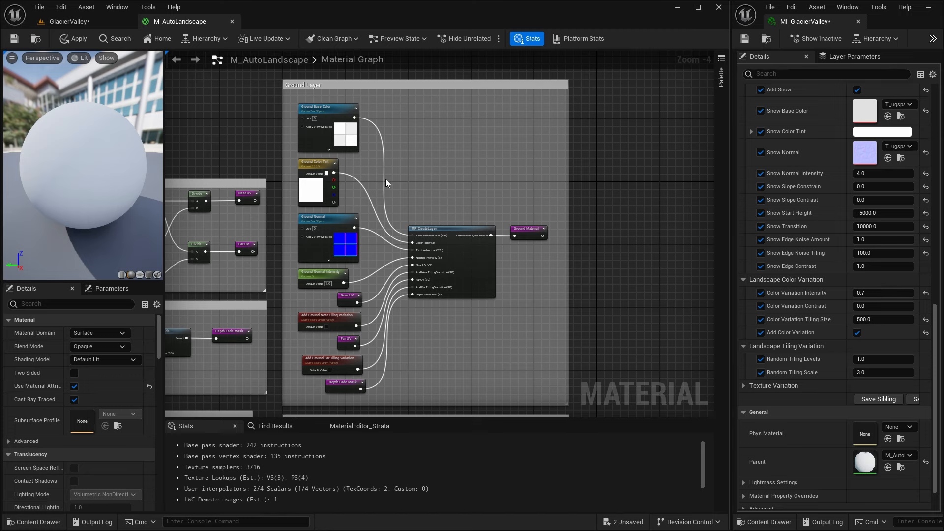
- In the MF_SnowMask material function, set the noise Texture Sample's sampler type to Linear Color, then save and close the function
{"action": "key", "text": "ctrl+space"}
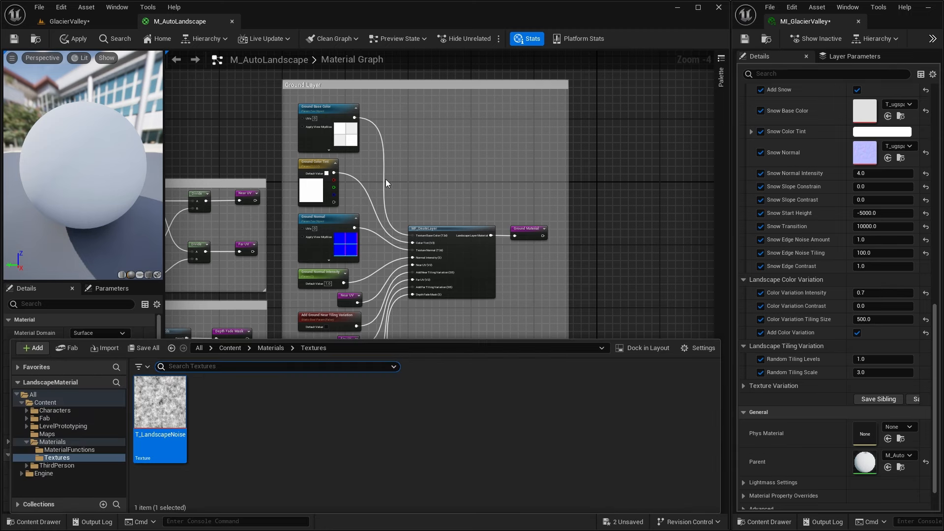
{"action": "left_click", "coordinate": [69, 450]}
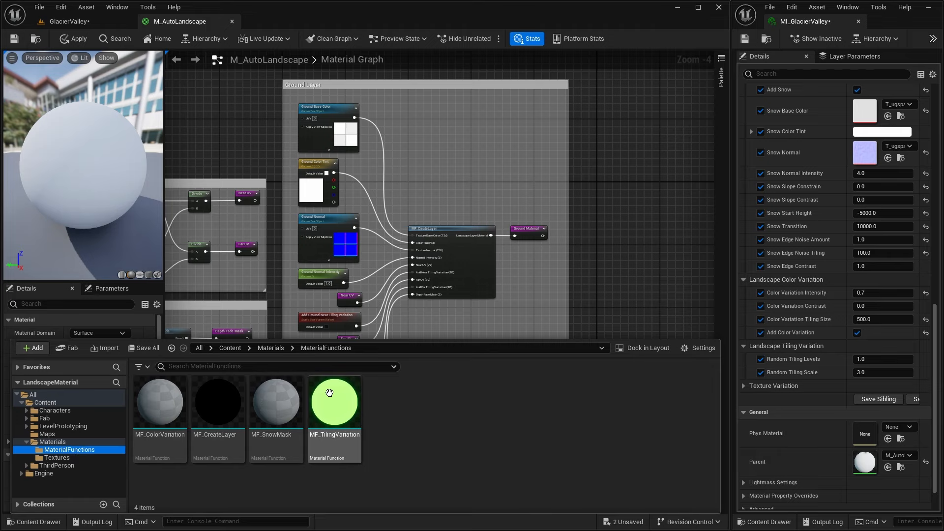
{"action": "double_click", "coordinate": [279, 400]}
{"action": "right_click_drag", "start_coordinate": [345, 331], "coordinate": [805, 77]}
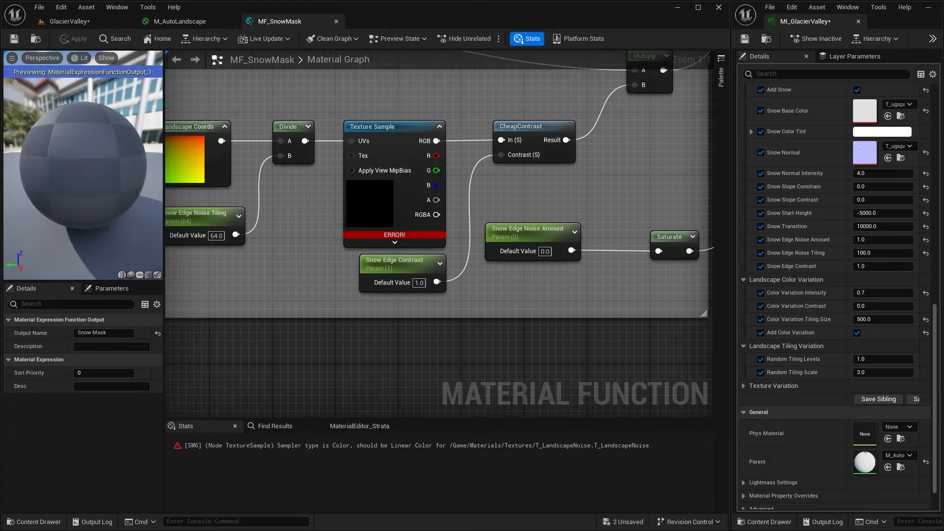
{"action": "left_click", "coordinate": [390, 126]}
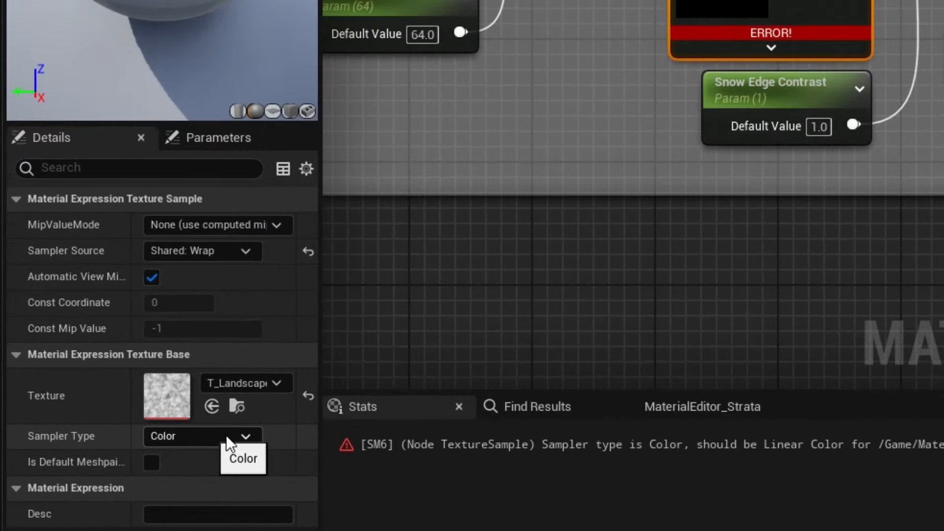
{"action": "left_click", "coordinate": [241, 437]}
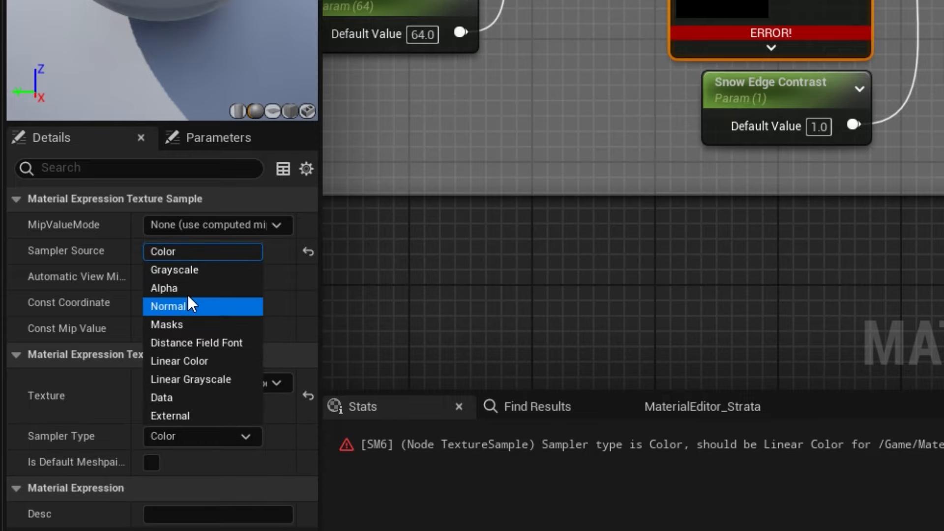
{"action": "left_click", "coordinate": [202, 361]}
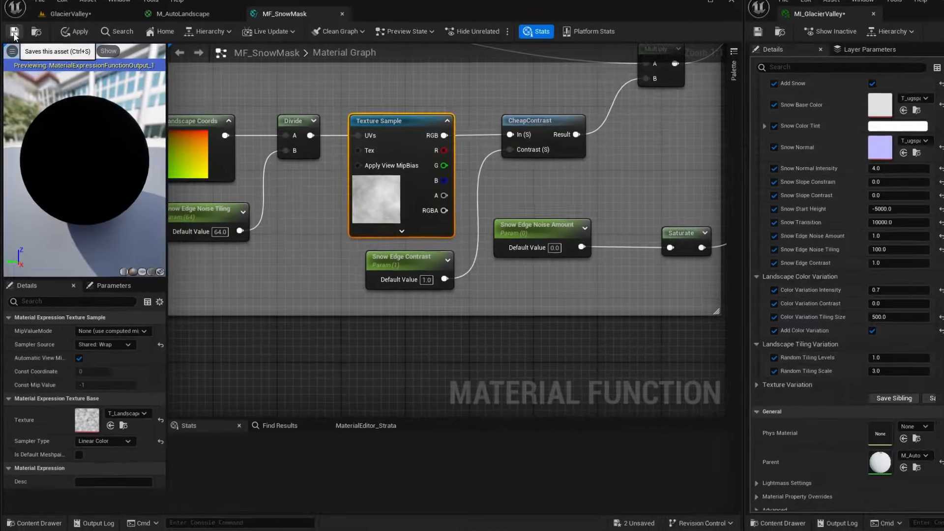
{"action": "left_click", "coordinate": [13, 35]}
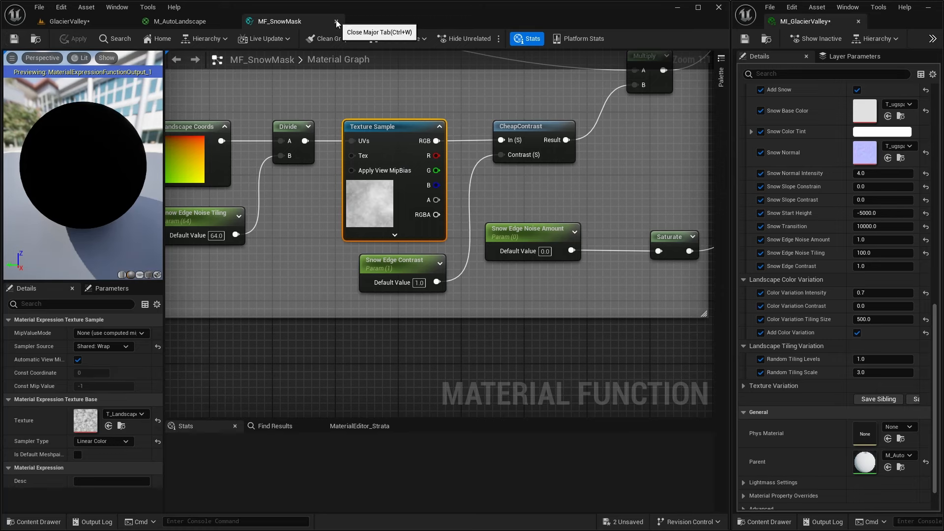
{"action": "left_click", "coordinate": [337, 22]}
- In the MF_ColorVariation material function, set the Texture Sample's sampler type to Linear Color, then save and close the function
{"action": "key", "text": "ctrl+space"}
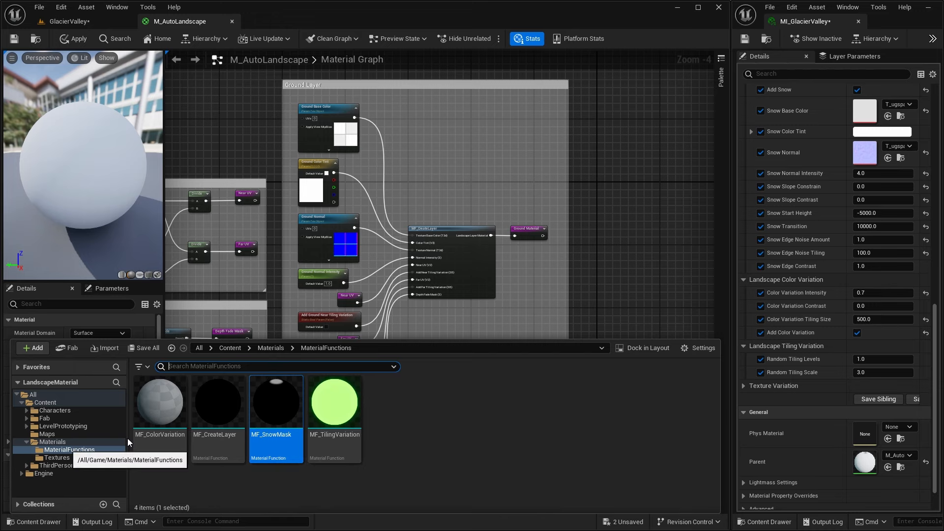
{"action": "double_click", "coordinate": [167, 409]}
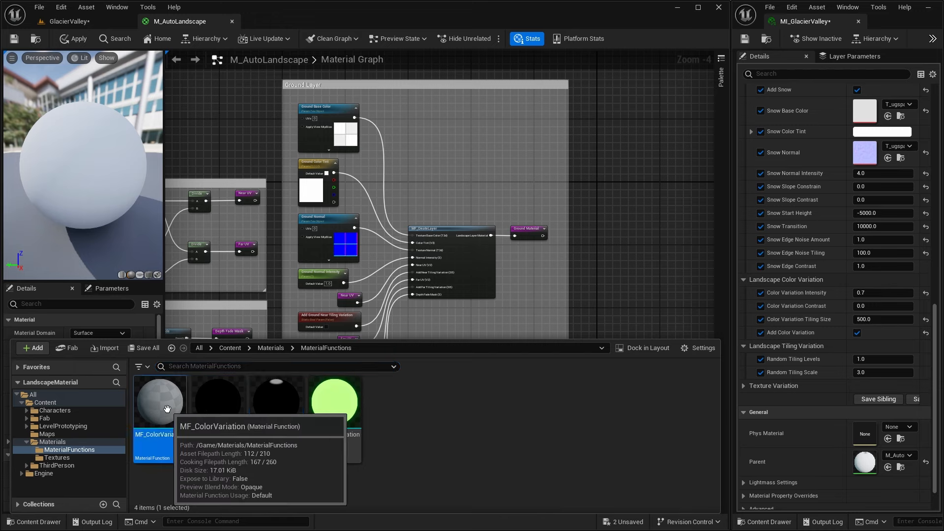
{"action": "right_click_drag", "start_coordinate": [254, 309], "coordinate": [575, 236]}
{"action": "scroll", "coordinate": [369, 279], "scroll_direction": "down", "scroll_amount": 1}
{"action": "right_click_drag", "start_coordinate": [228, 343], "coordinate": [417, 297]}
{"action": "left_click", "coordinate": [367, 222]}
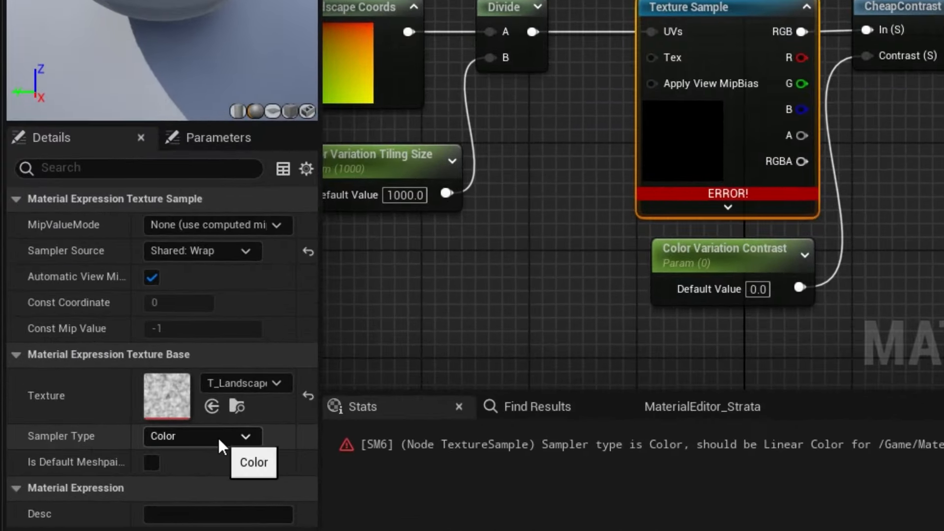
{"action": "left_click", "coordinate": [243, 436]}
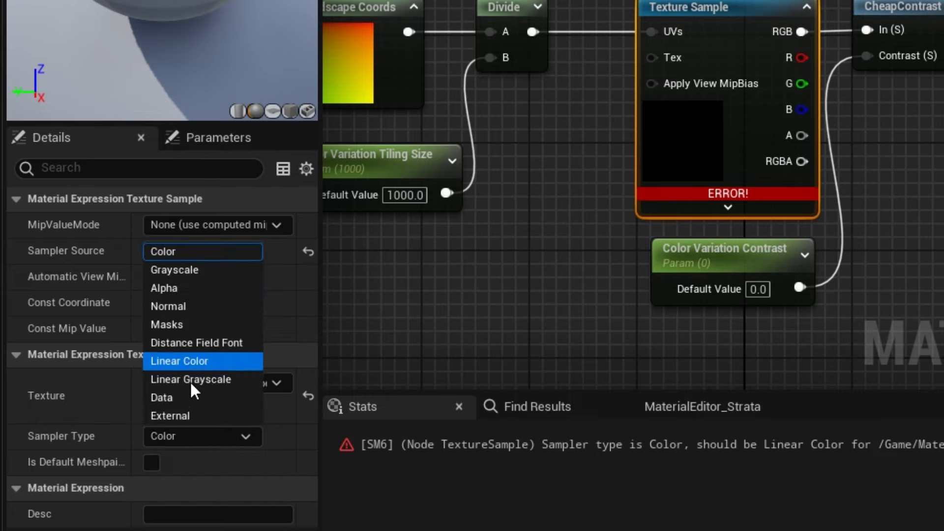
{"action": "left_click", "coordinate": [202, 361]}
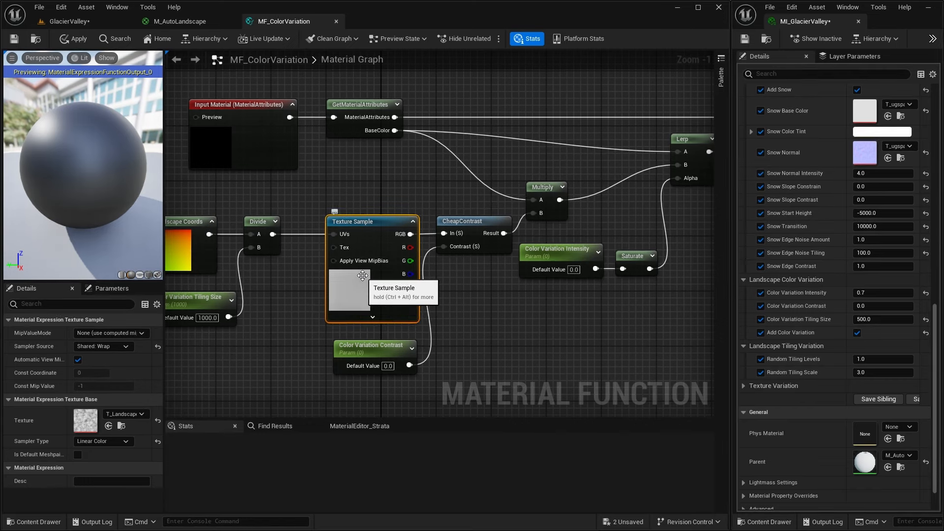
{"action": "left_click", "coordinate": [15, 39]}
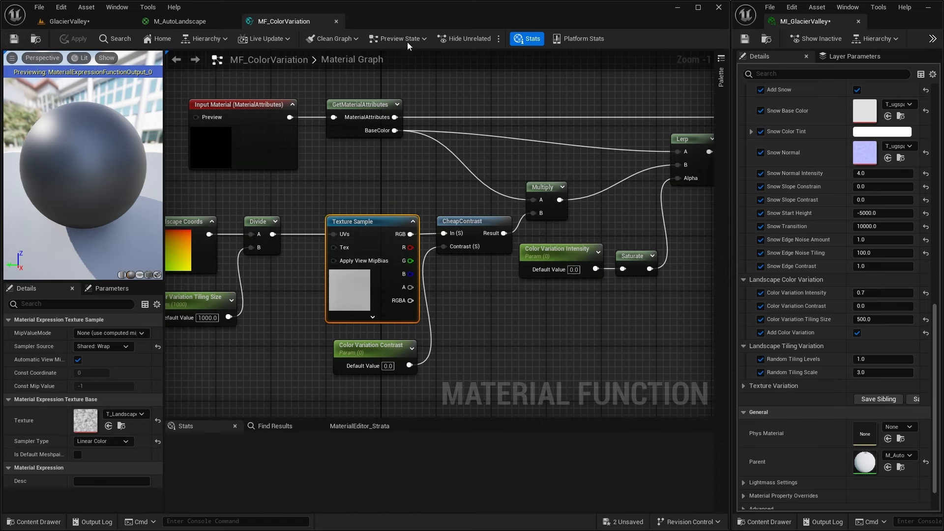
{"action": "left_click", "coordinate": [337, 22]}
- Return to the GlacierValley level and examine the landscape from the valley floor towards the snowy peaks
{"action": "left_click", "coordinate": [81, 23]}
{"action": "right_click_drag", "start_coordinate": [370, 288], "coordinate": [325, 251]}
{"action": "key", "text": "e"}
{"action": "key", "text": "s"}
{"action": "key", "text": "w"}
{"action": "key", "text": "e"}
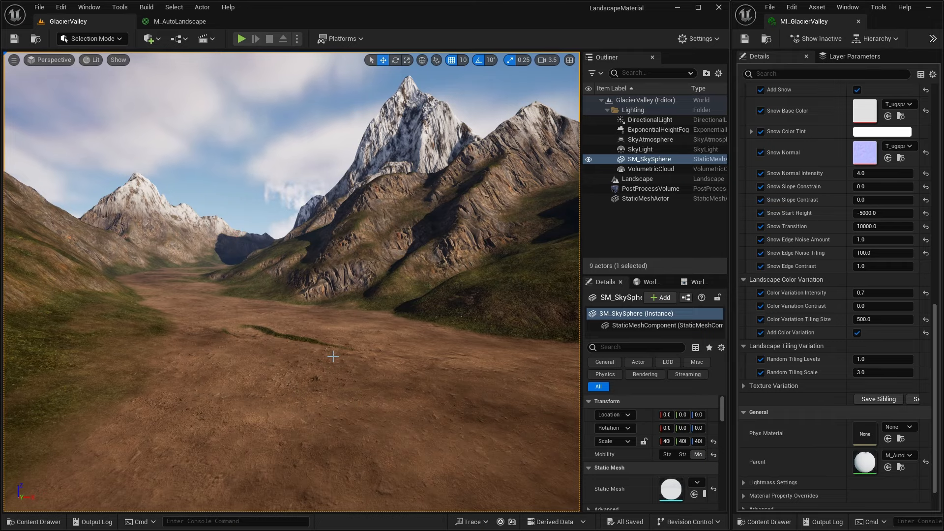
- Create a material function named MF_Puddles in the MaterialFunctions folder and open it
{"action": "key", "text": "ctrl+space"}
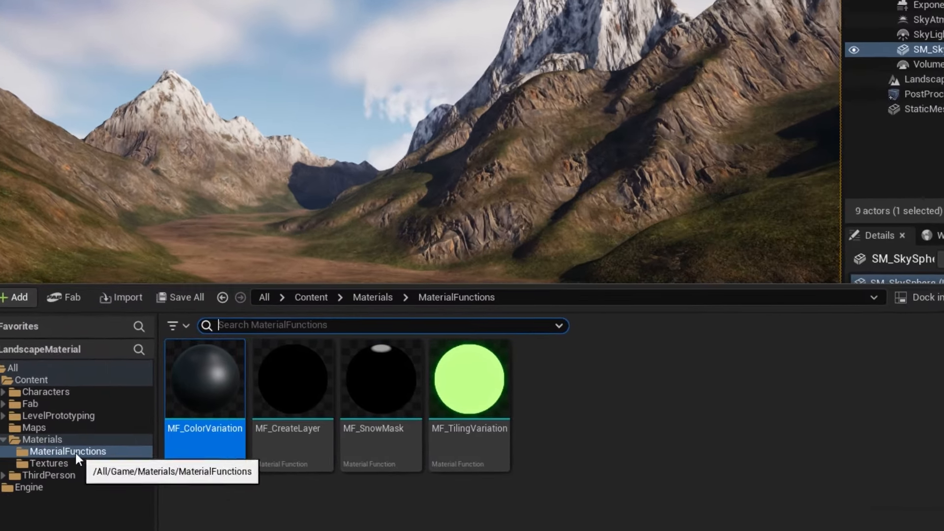
{"action": "right_click", "coordinate": [564, 417]}
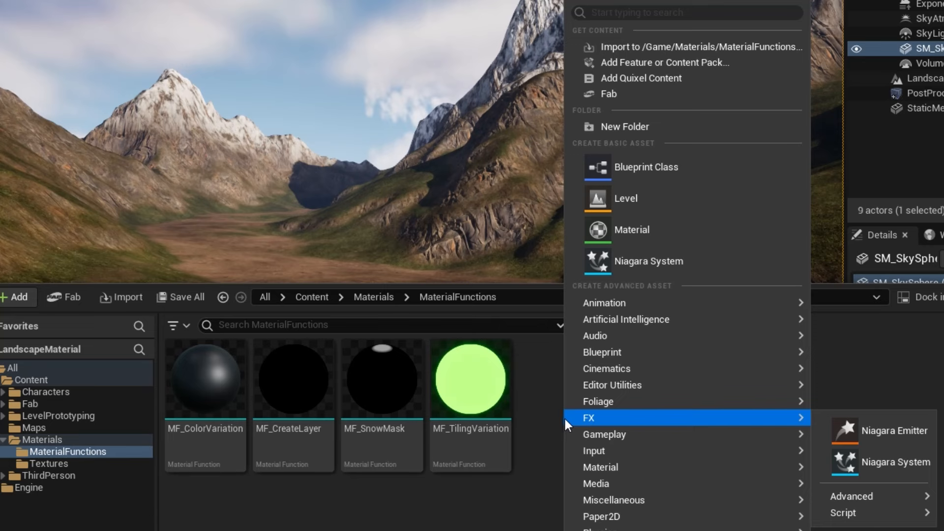
{"action": "mouse_move", "coordinate": [637, 371]}
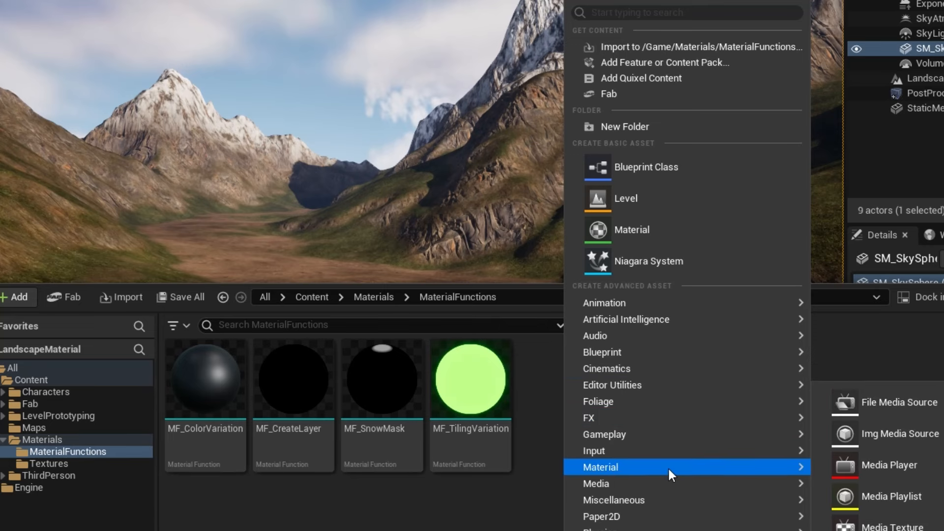
{"action": "mouse_move", "coordinate": [668, 468]}
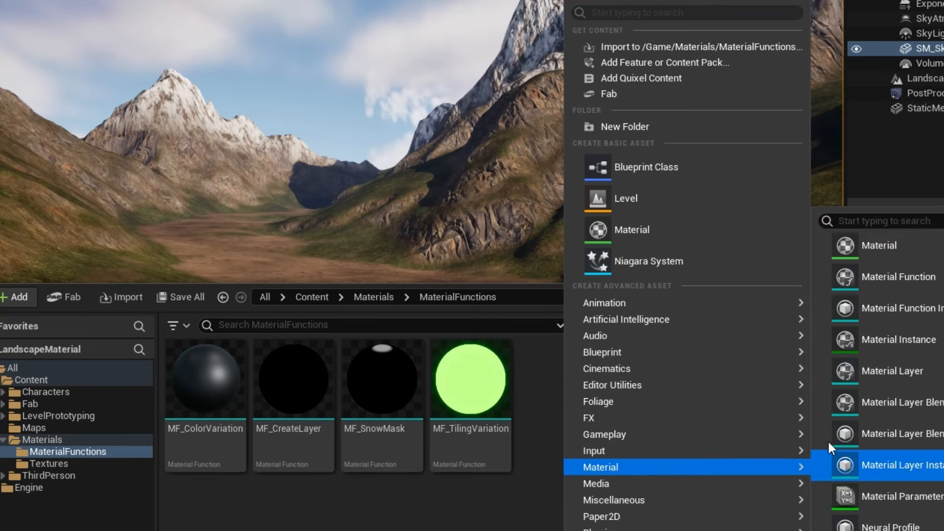
{"action": "left_click", "coordinate": [922, 279]}
{"action": "type", "text": "MF_"}
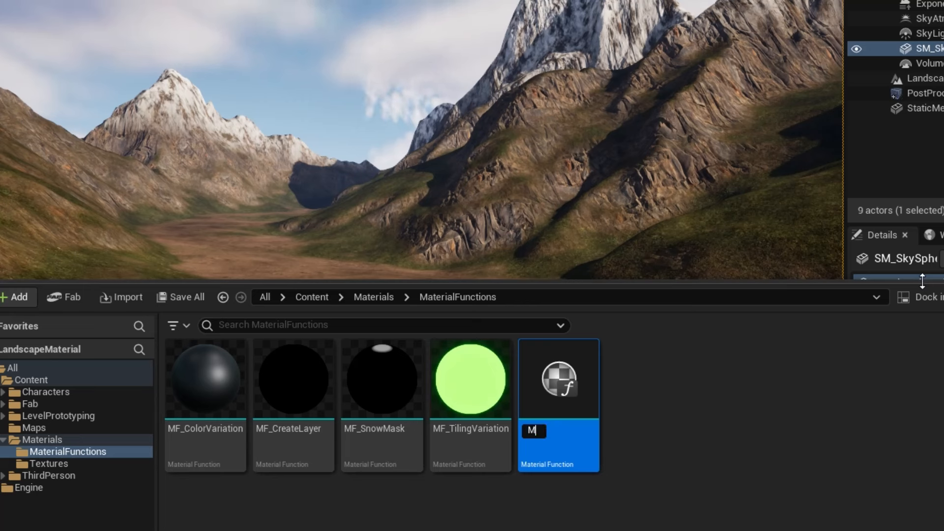
{"action": "type", "text": "Puddles"}
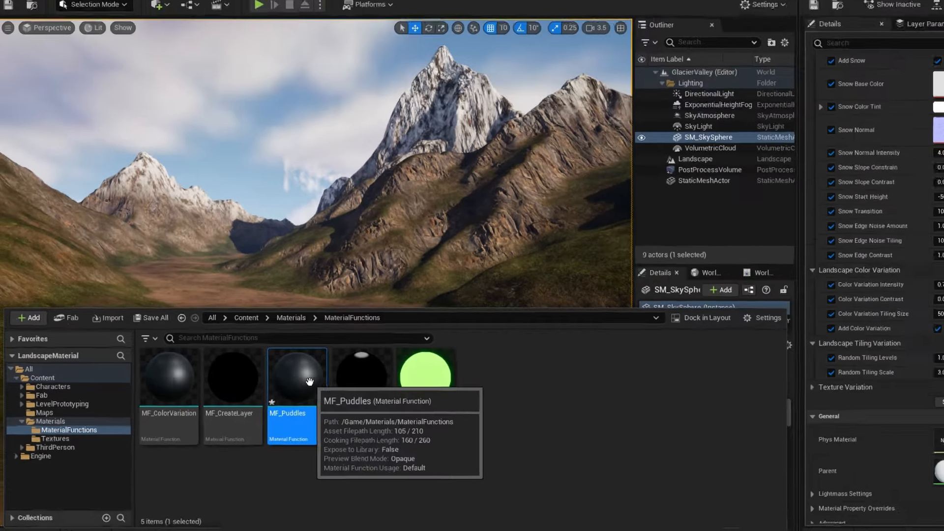
{"action": "double_click", "coordinate": [381, 389]}
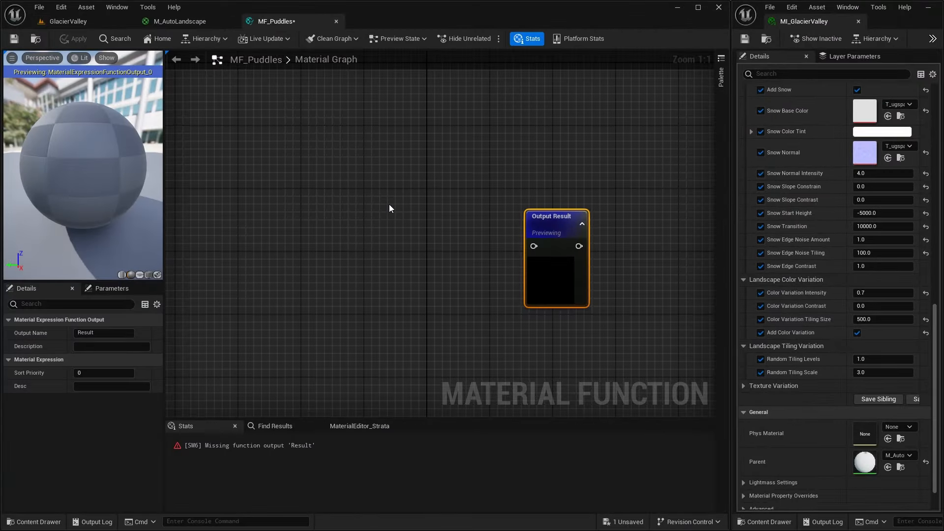
- Add a function input node before the Output Result node in the MF_Puddles graph
{"action": "scroll", "coordinate": [389, 205], "scroll_direction": "down", "scroll_amount": 1}
{"action": "right_click_drag", "start_coordinate": [389, 205], "coordinate": [412, 184]}
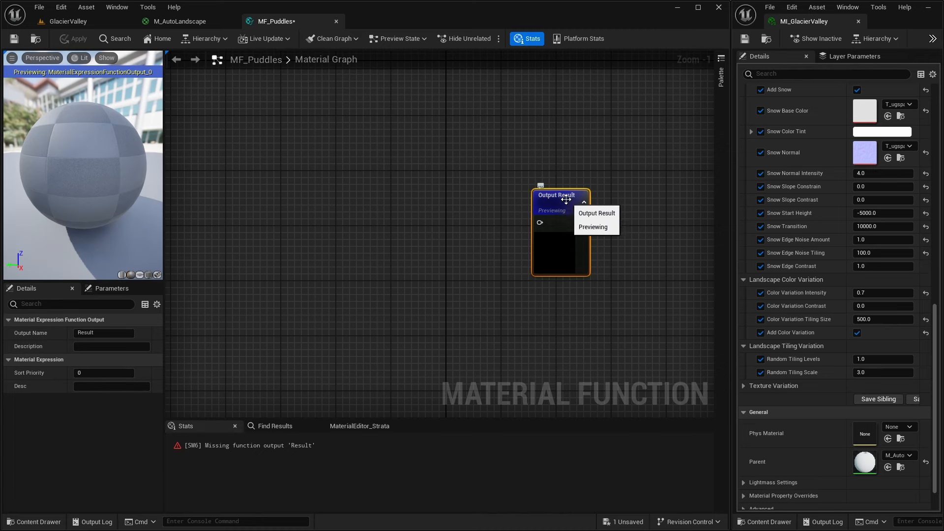
{"action": "right_click_drag", "start_coordinate": [325, 226], "coordinate": [378, 230]}
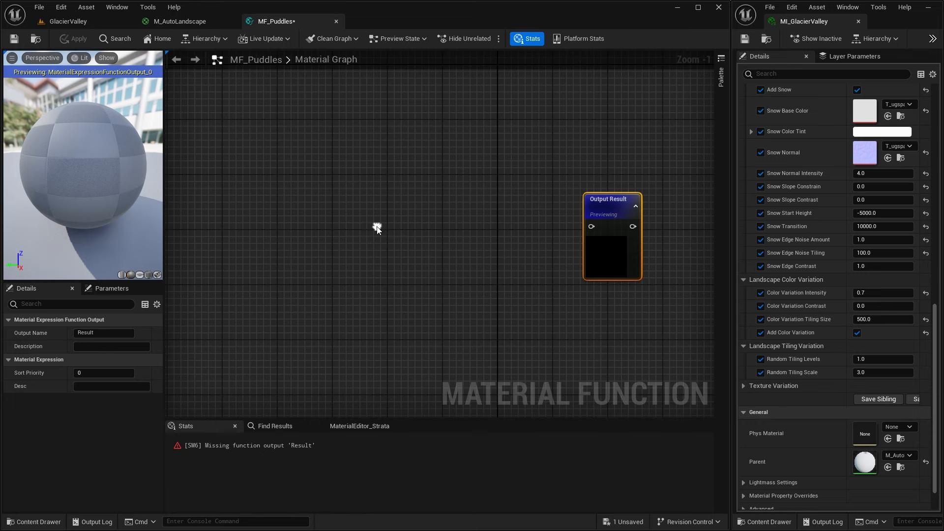
{"action": "right_click", "coordinate": [302, 221]}
{"action": "type", "text": "input"}
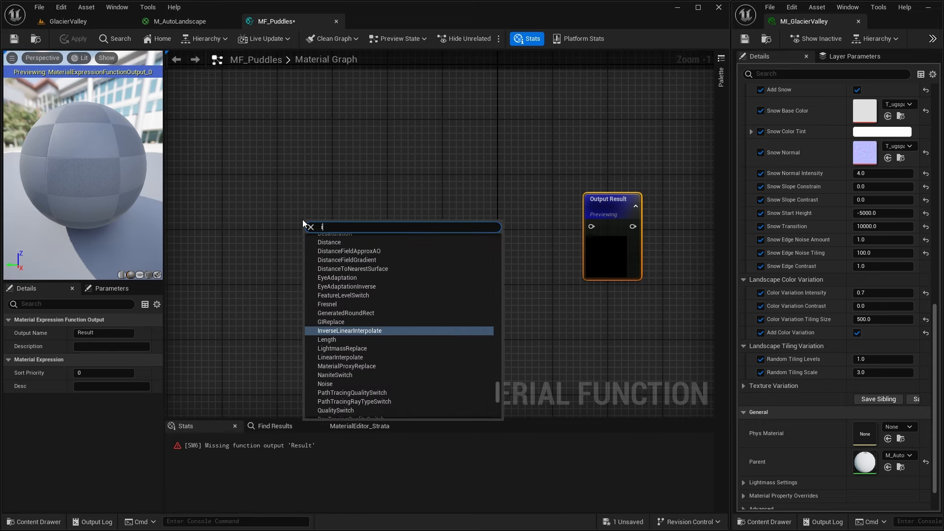
{"action": "key", "text": "Return"}
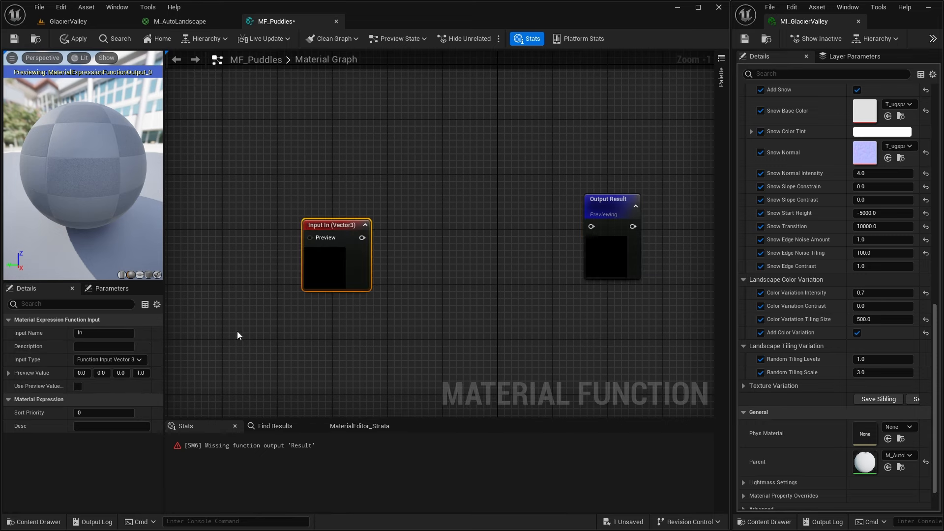
- Name the function input Material and set its input type to Function Input Material Attributes
{"action": "left_click", "coordinate": [92, 332]}
{"action": "type", "text": "Material"}
{"action": "key", "text": "Return"}
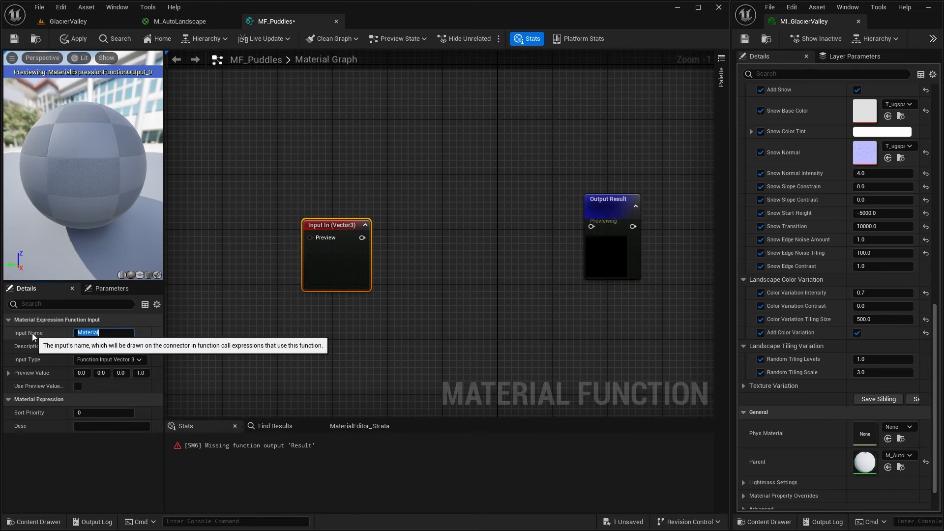
{"action": "left_click", "coordinate": [139, 360]}
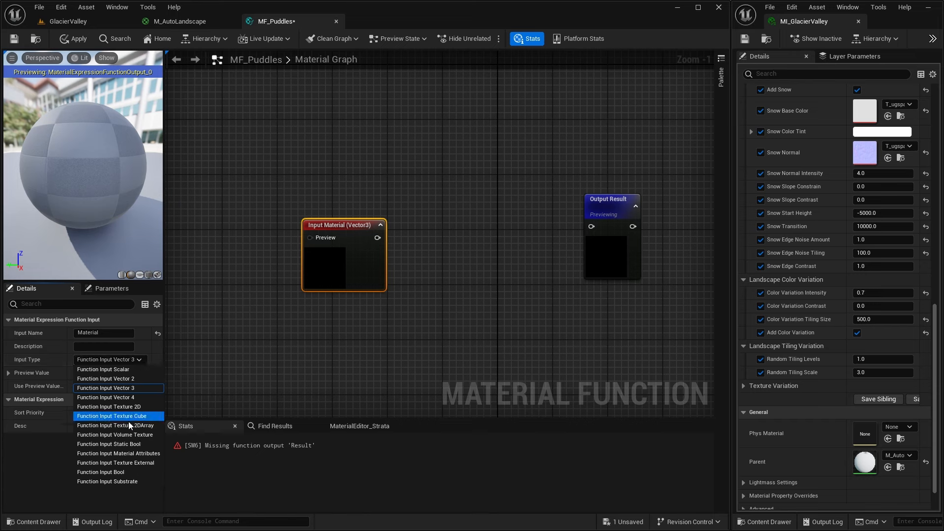
{"action": "left_click", "coordinate": [136, 454]}
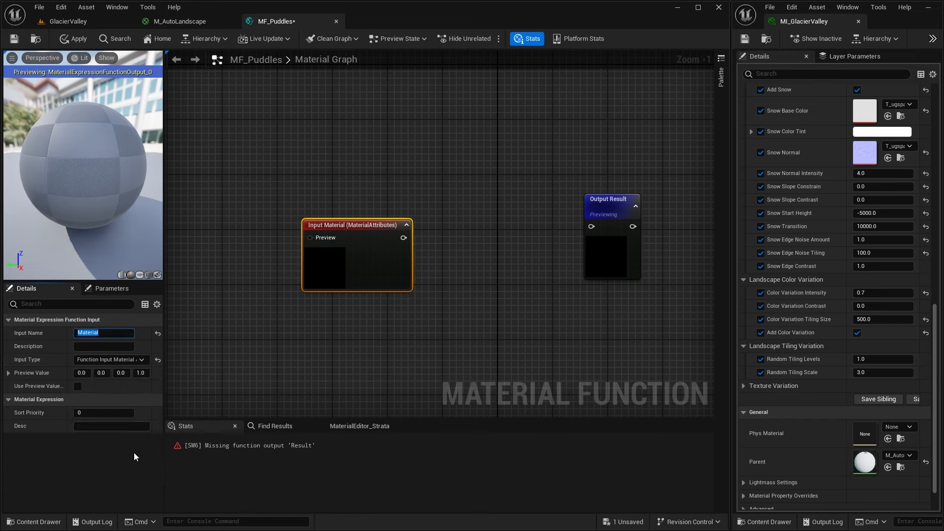
- Rename the Output Result node's output as Material with Puddles
{"action": "left_click", "coordinate": [594, 197]}
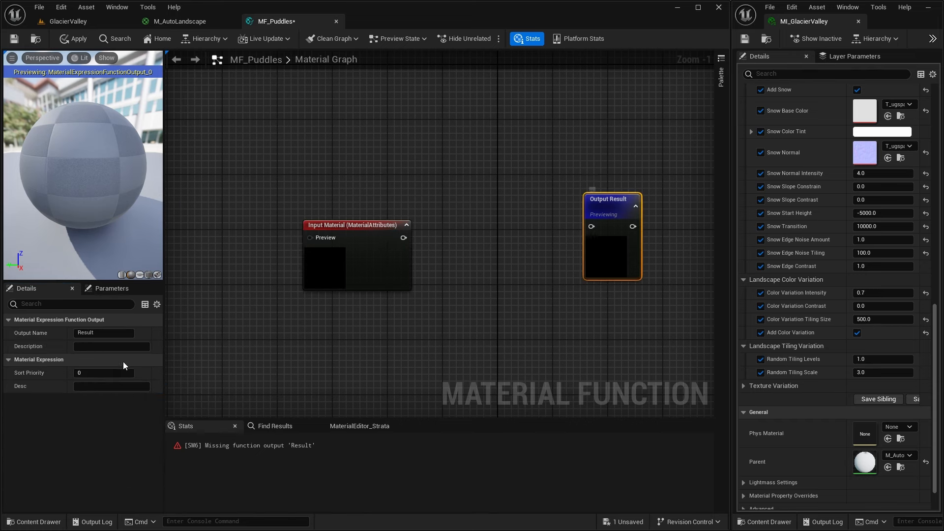
{"action": "left_click", "coordinate": [104, 332]}
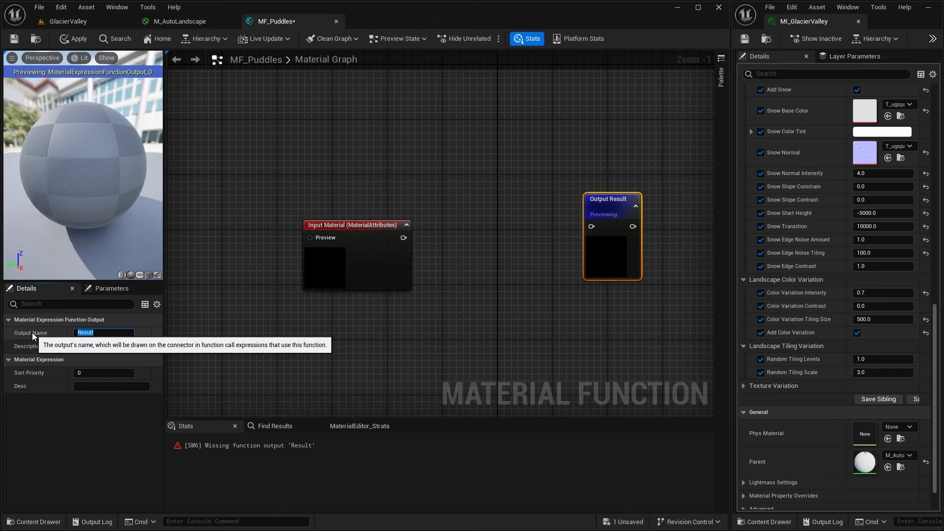
{"action": "type", "text": "Material with Puddles"}
{"action": "key", "text": "Return"}
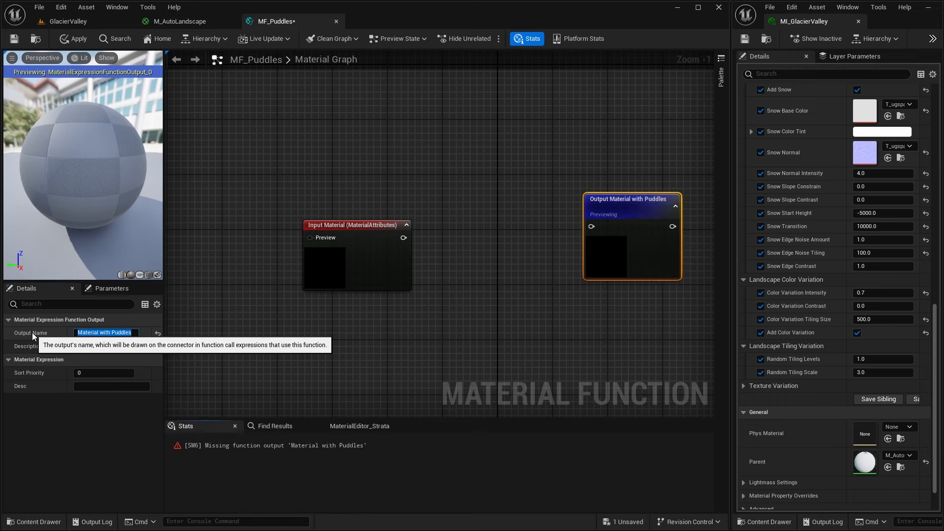
- Spread the Input Material and Output Material with Puddles nodes apart to make room between them
{"action": "left_click_drag", "start_coordinate": [387, 225], "coordinate": [313, 208]}
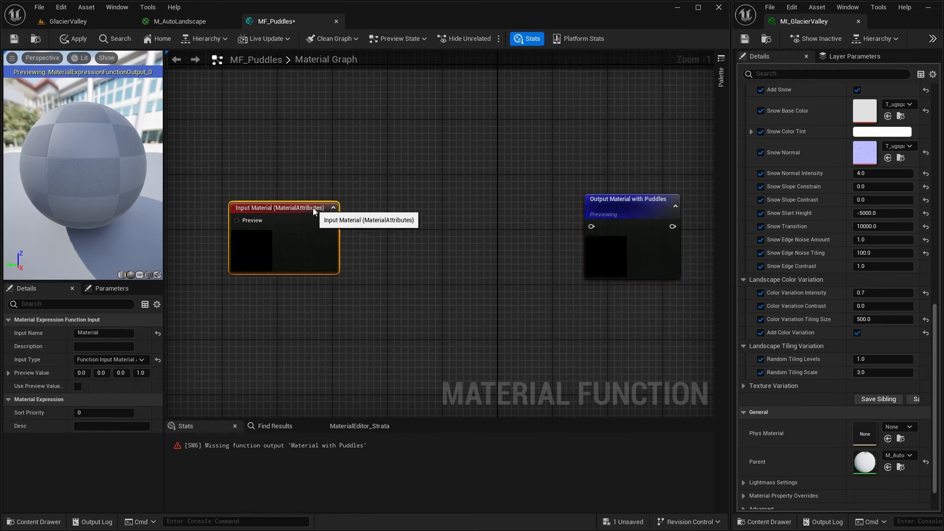
{"action": "right_click_drag", "start_coordinate": [467, 261], "coordinate": [393, 214]}
{"action": "left_click_drag", "start_coordinate": [558, 150], "coordinate": [623, 148]}
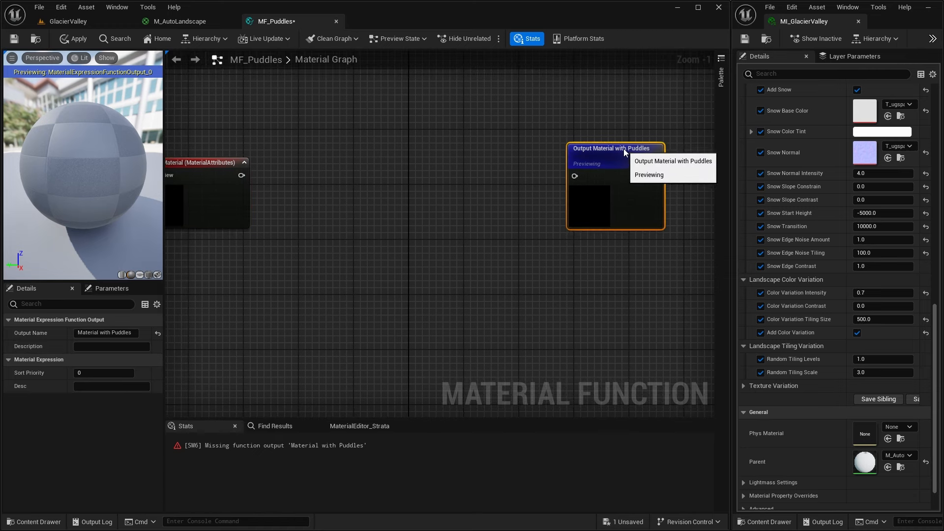
{"action": "right_click_drag", "start_coordinate": [345, 224], "coordinate": [400, 250]}
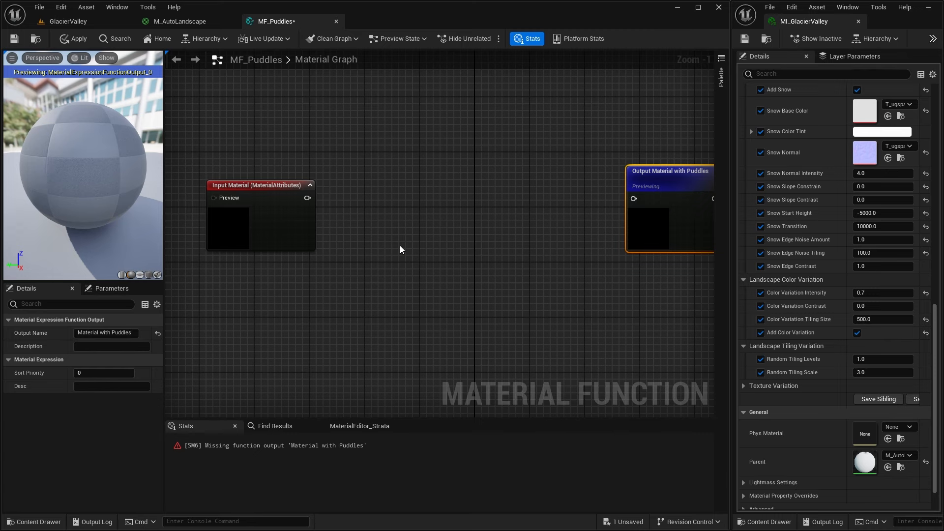
- Add a TextureSample node below the Input Material node
{"action": "right_click_drag", "start_coordinate": [447, 250], "coordinate": [476, 196]}
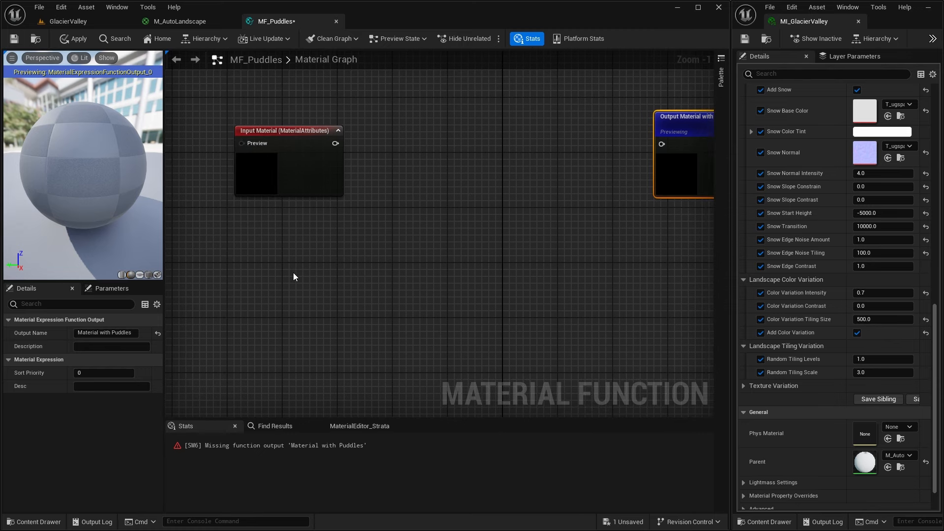
{"action": "right_click_drag", "start_coordinate": [295, 274], "coordinate": [341, 287]}
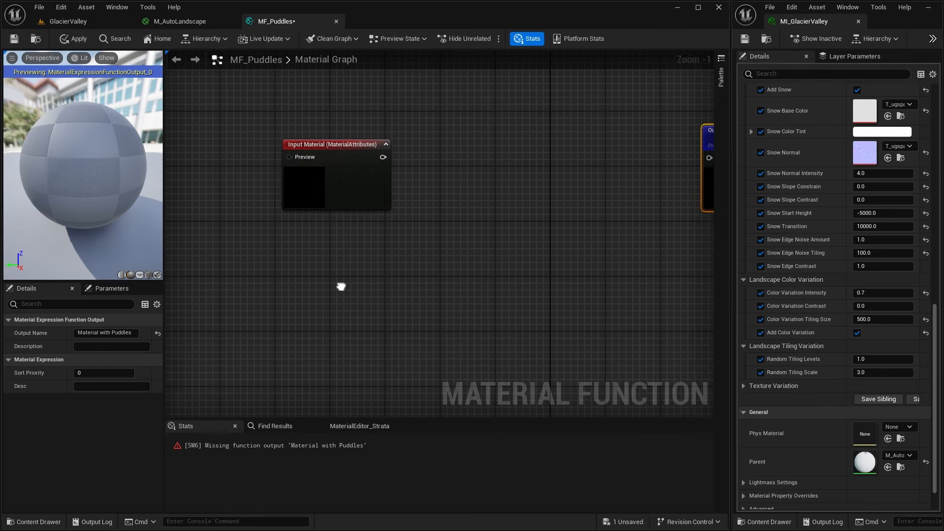
{"action": "right_click", "coordinate": [350, 256]}
{"action": "type", "text": "textire"}
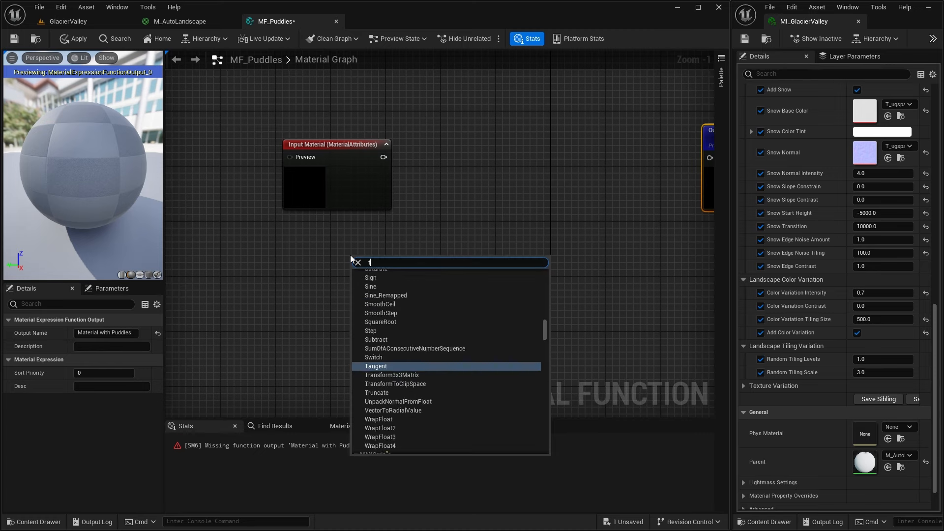
{"action": "key", "text": "BackSpace"}
{"action": "key", "text": "BackSpace"}
{"action": "key", "text": "BackSpace"}
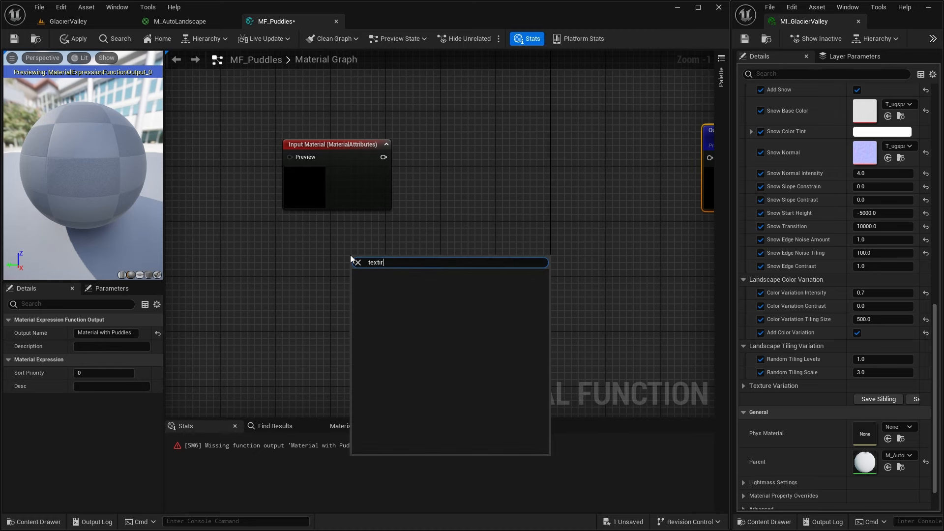
{"action": "type", "text": "ure"}
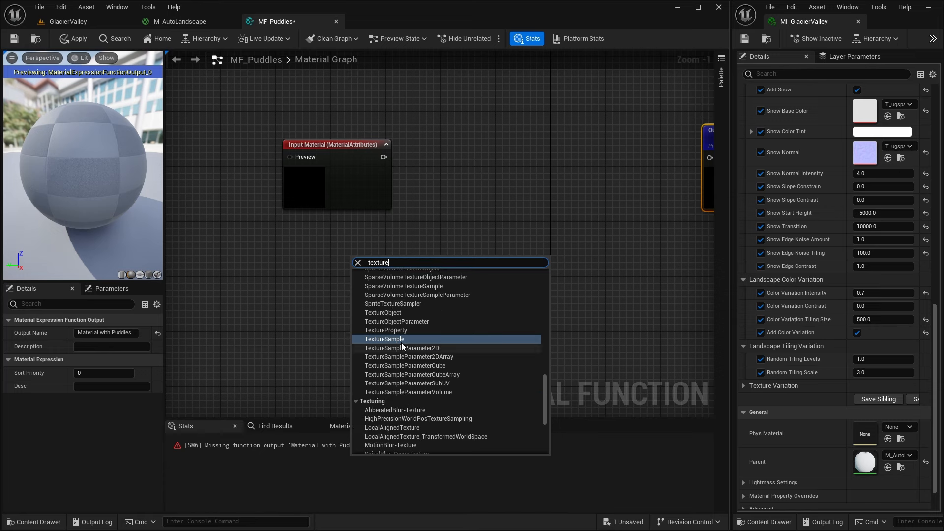
{"action": "left_click", "coordinate": [385, 339]}
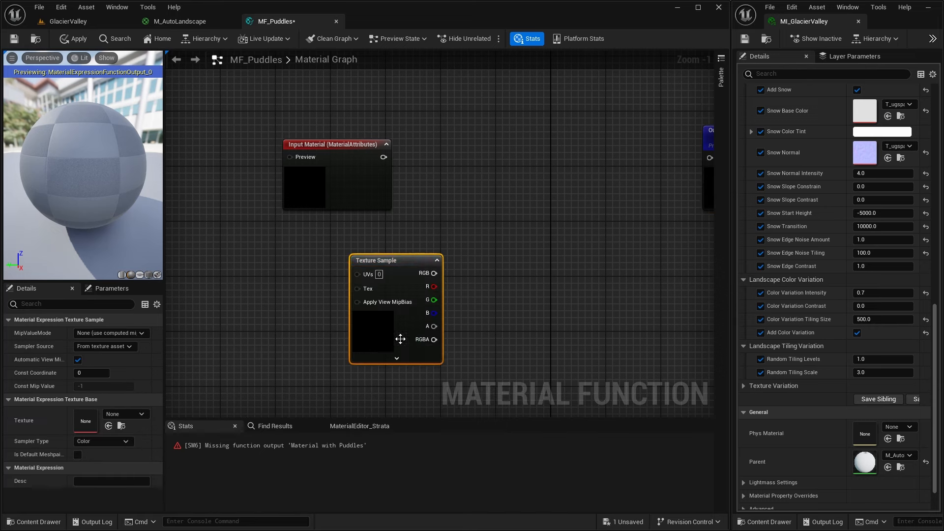
- Assign the T_LandscapeNoise texture to the Texture Sample and place the node just below Input Material
{"action": "left_click", "coordinate": [142, 414]}
{"action": "type", "text": "landscap"}
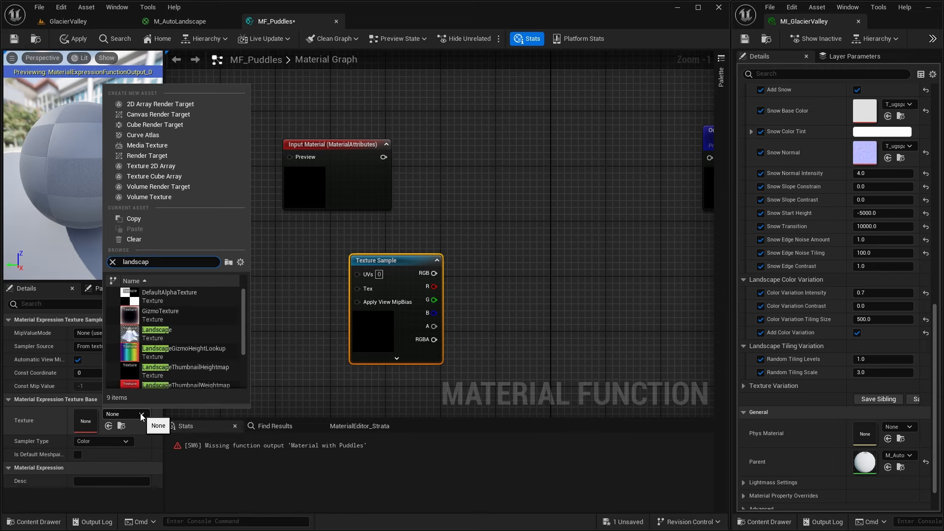
{"action": "type", "text": "eno"}
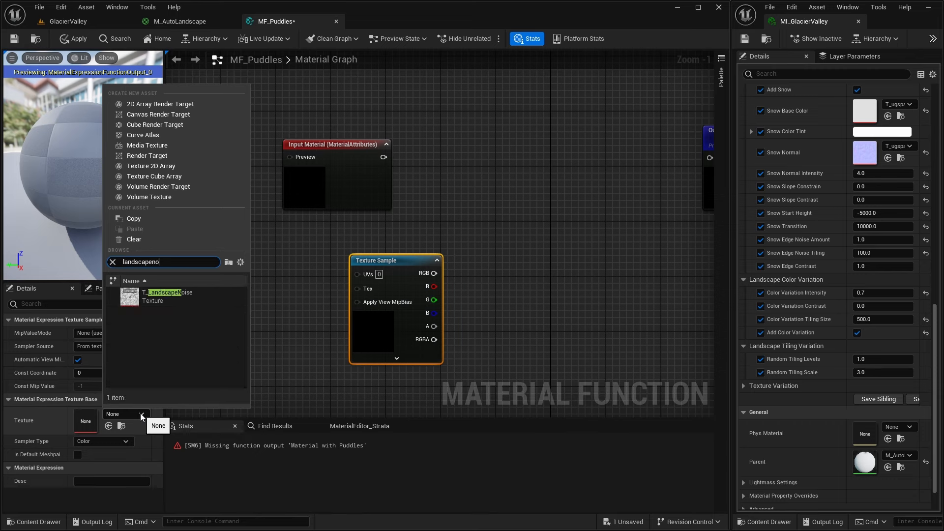
{"action": "left_click", "coordinate": [165, 291]}
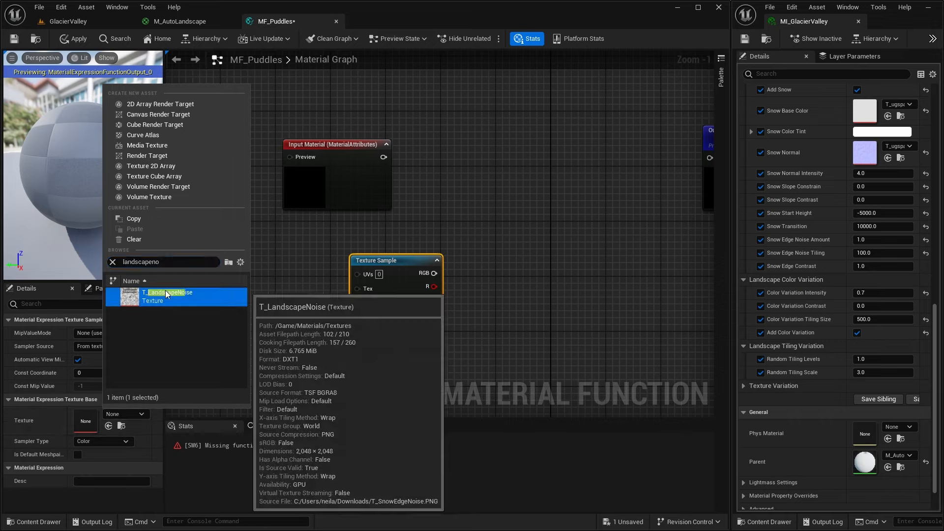
{"action": "left_click_drag", "start_coordinate": [393, 262], "coordinate": [340, 249]}
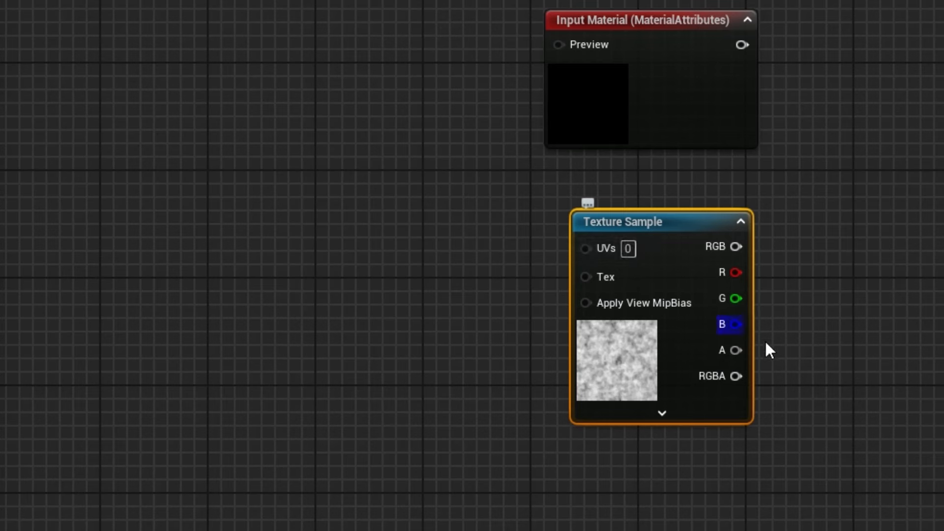
- Add a LandscapeLayerCoords node in front of the Texture Sample
{"action": "right_click_drag", "start_coordinate": [783, 328], "coordinate": [733, 338]}
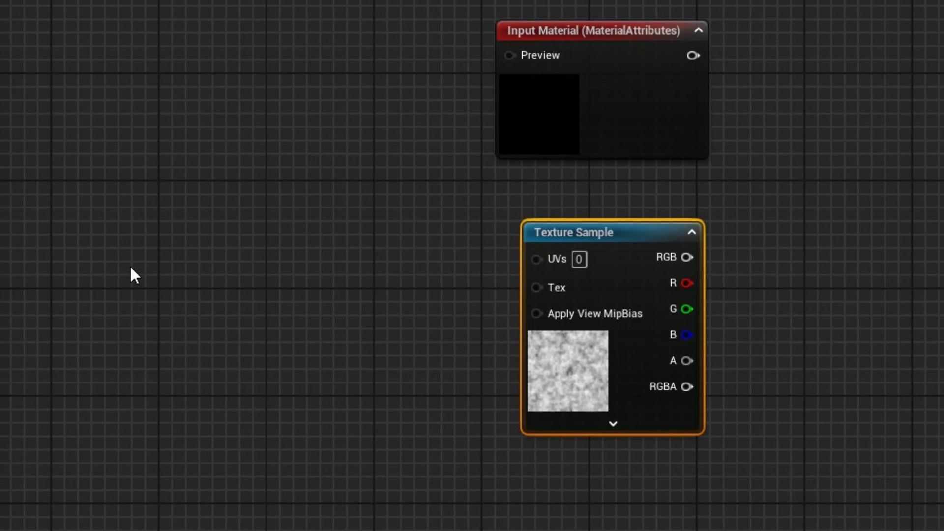
{"action": "right_click", "coordinate": [159, 254]}
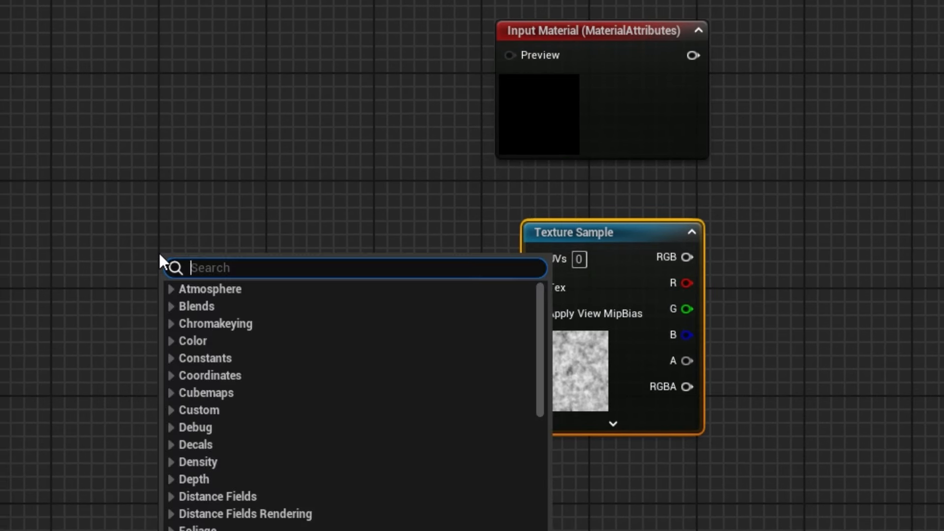
{"action": "type", "text": "landsca"}
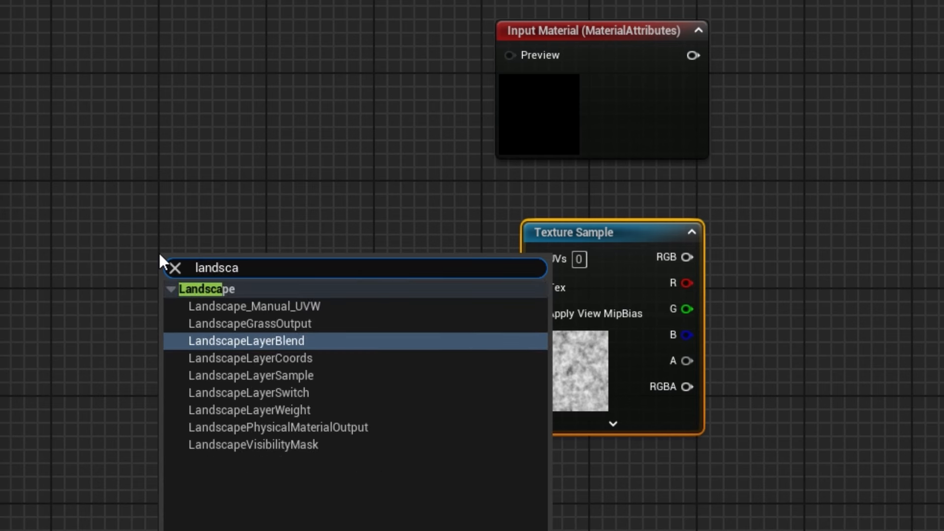
{"action": "left_click", "coordinate": [272, 359]}
- Feed the Landscape Coords through a new Divide node into the Texture Sample's UVs
{"action": "left_click_drag", "start_coordinate": [246, 274], "coordinate": [330, 254]}
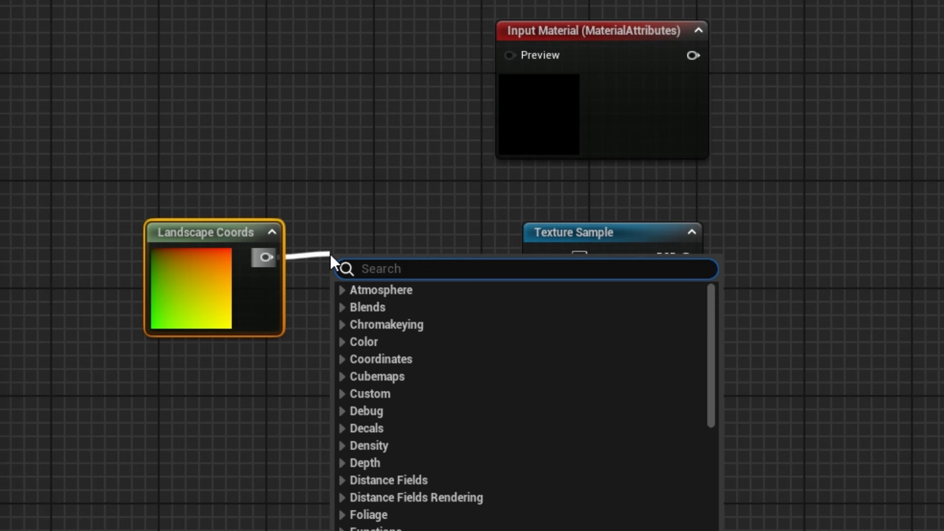
{"action": "type", "text": "divide"}
{"action": "key", "text": "Return"}
{"action": "left_click_drag", "start_coordinate": [373, 263], "coordinate": [391, 231]}
{"action": "left_click_drag", "start_coordinate": [430, 257], "coordinate": [536, 258]}
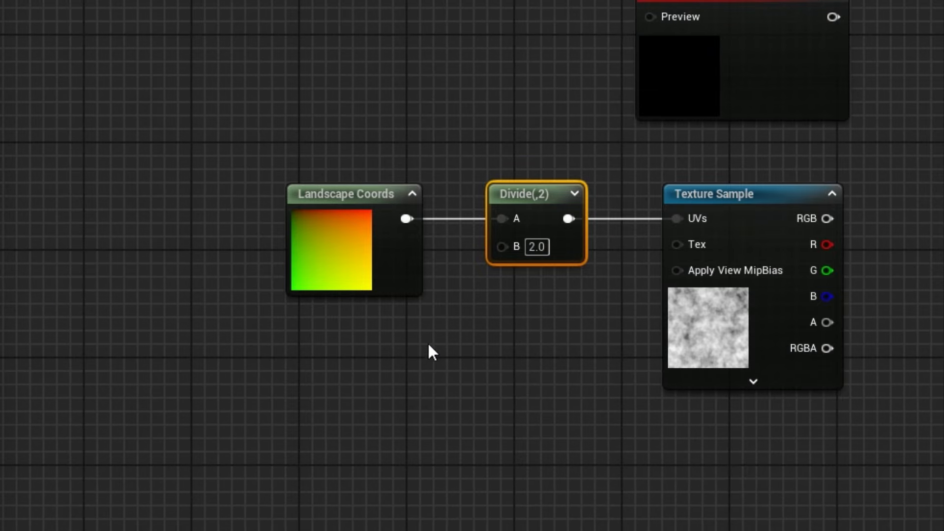
{"action": "left_click", "coordinate": [429, 345]}
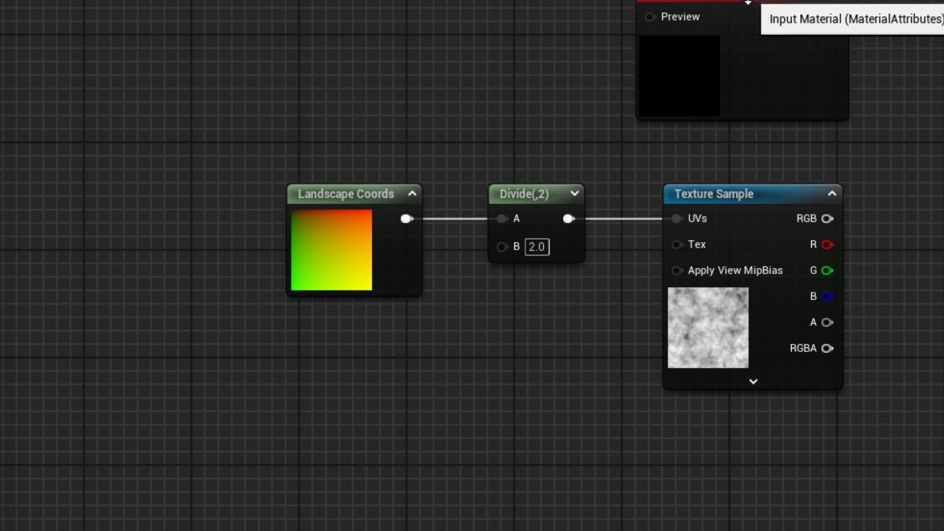
- Create a scalar parameter named Puddle Size below the Landscape Coords node
{"action": "right_click_drag", "start_coordinate": [399, 370], "coordinate": [308, 356]}
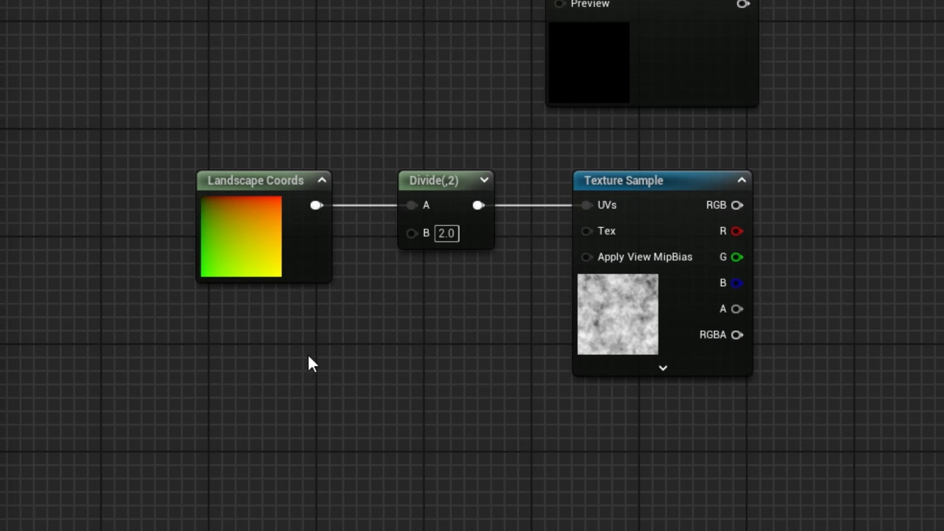
{"action": "key", "text": "s"}
{"action": "left_click", "coordinate": [255, 334]}
{"action": "type", "text": "sssss"}
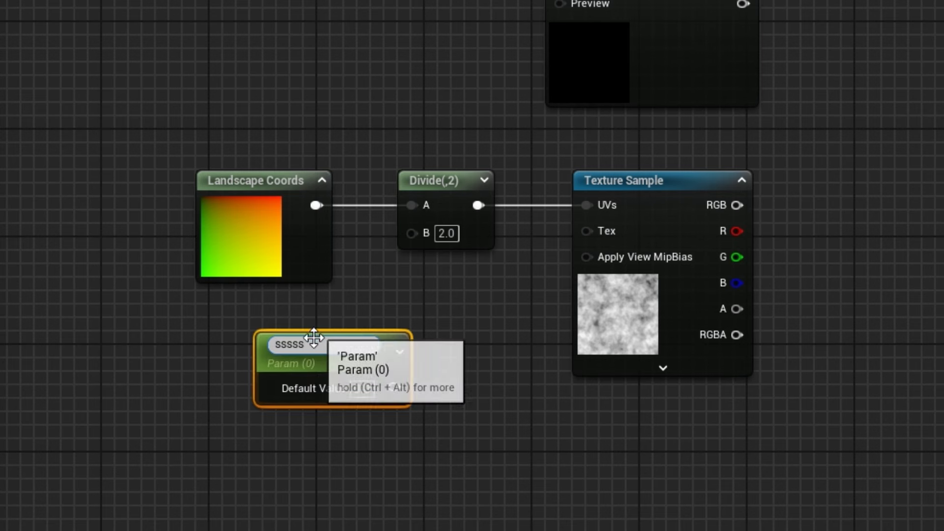
{"action": "left_click_drag", "start_coordinate": [313, 344], "coordinate": [199, 346]}
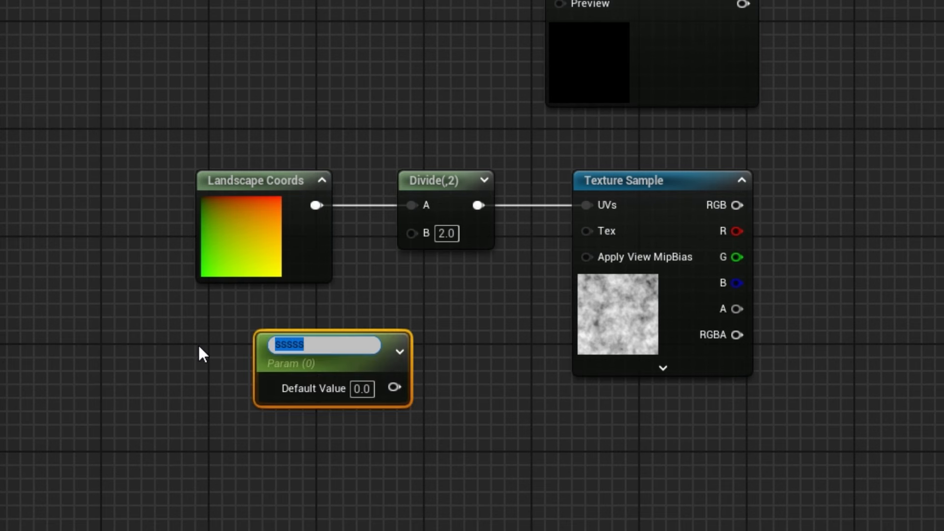
{"action": "type", "text": "Puddle T"}
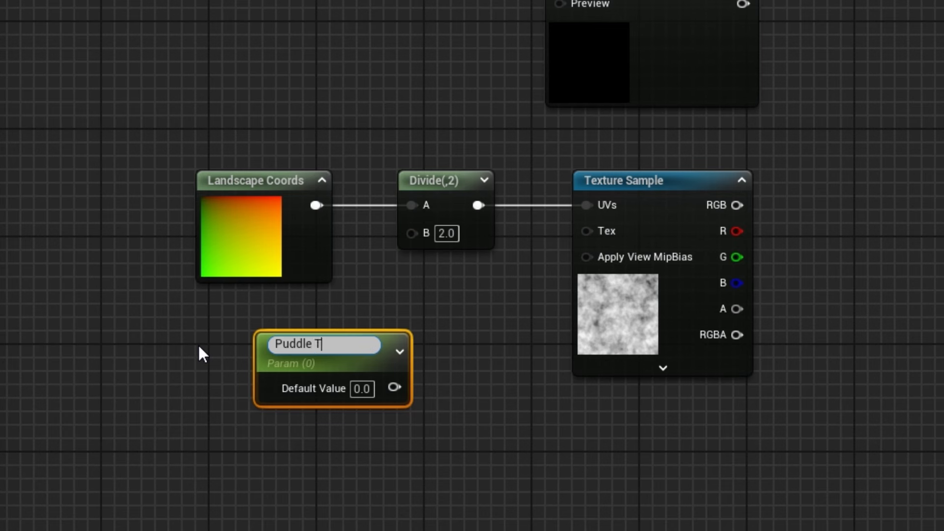
{"action": "key", "text": "BackSpace"}
{"action": "type", "text": "Size"}
{"action": "key", "text": "Return"}
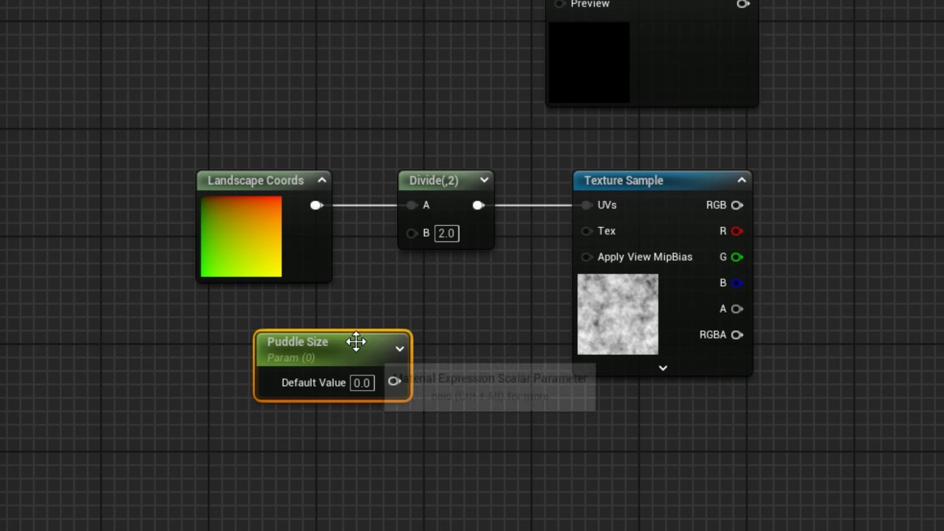
- Connect Puddle Size to the Divide node's B input and set its default value to 100
{"action": "left_click_drag", "start_coordinate": [315, 331], "coordinate": [277, 317]}
{"action": "left_click_drag", "start_coordinate": [320, 367], "coordinate": [411, 233]}
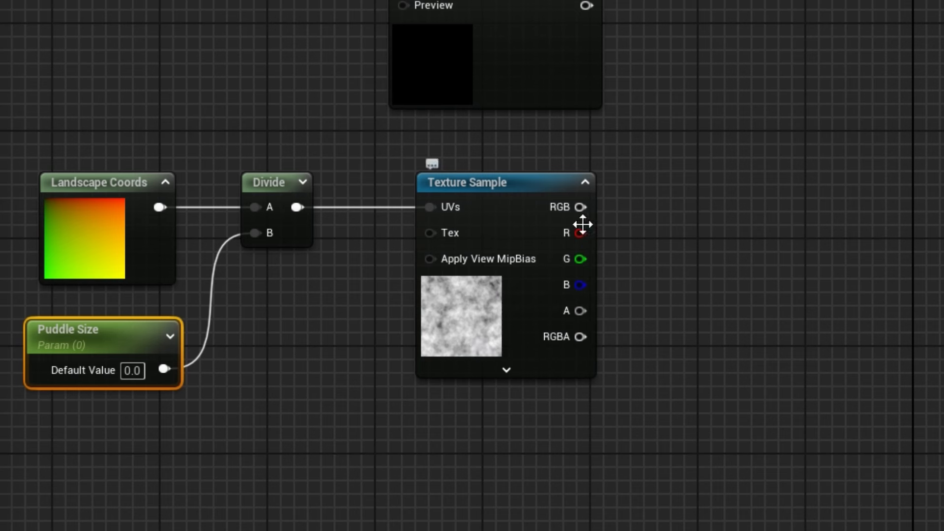
{"action": "left_click", "coordinate": [129, 371]}
{"action": "type", "text": "100"}
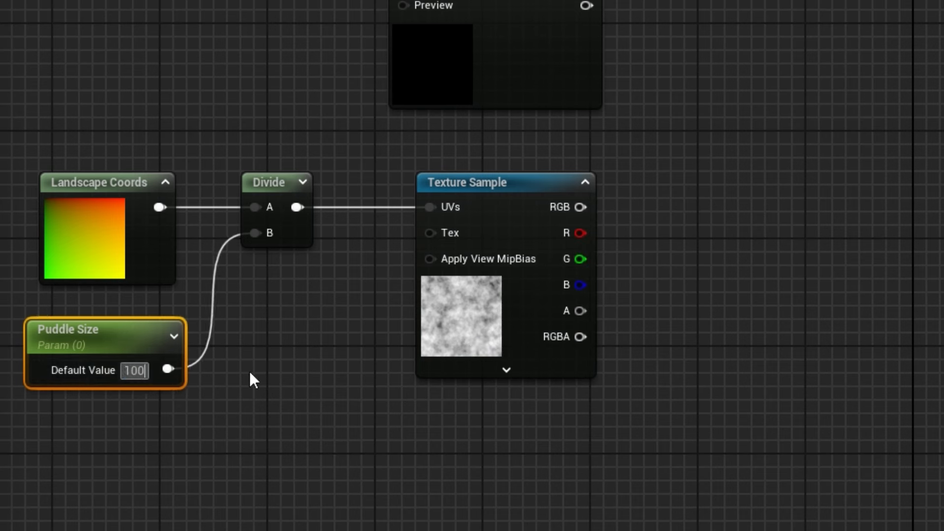
{"action": "key", "text": "Return"}
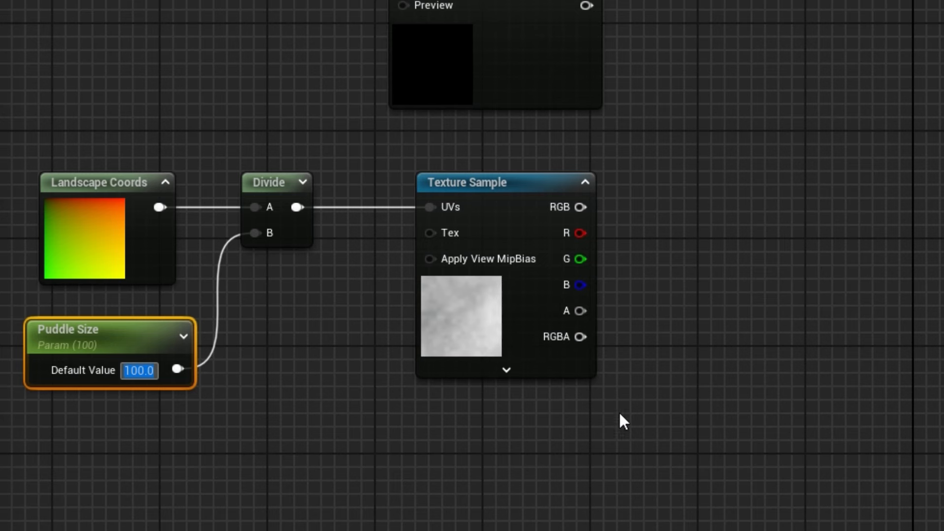
- Insert a SetMaterialAttributes node between Input Material and the function's output, wiring both connections
{"action": "right_click_drag", "start_coordinate": [656, 326], "coordinate": [592, 337]}
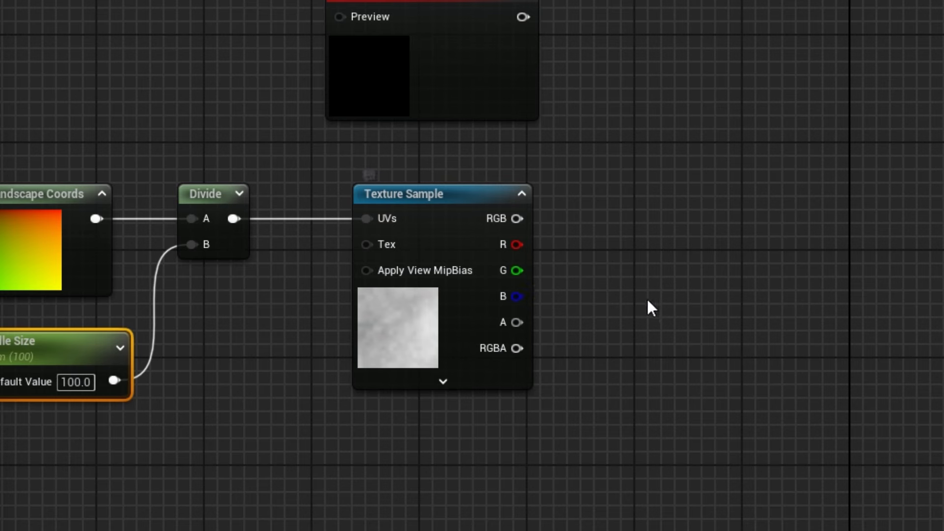
{"action": "right_click_drag", "start_coordinate": [635, 302], "coordinate": [355, 327]}
{"action": "left_click_drag", "start_coordinate": [246, 56], "coordinate": [504, 68]}
{"action": "type", "text": "set ma"}
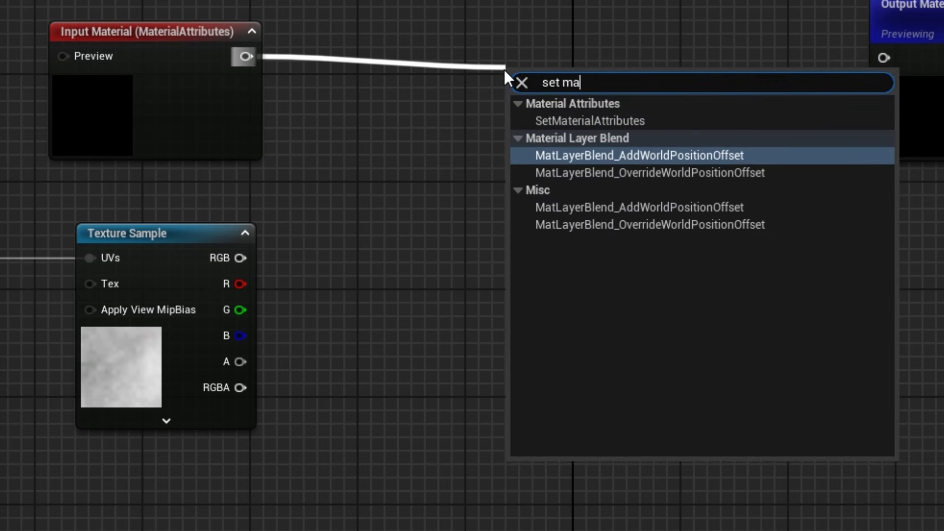
{"action": "left_click", "coordinate": [628, 121]}
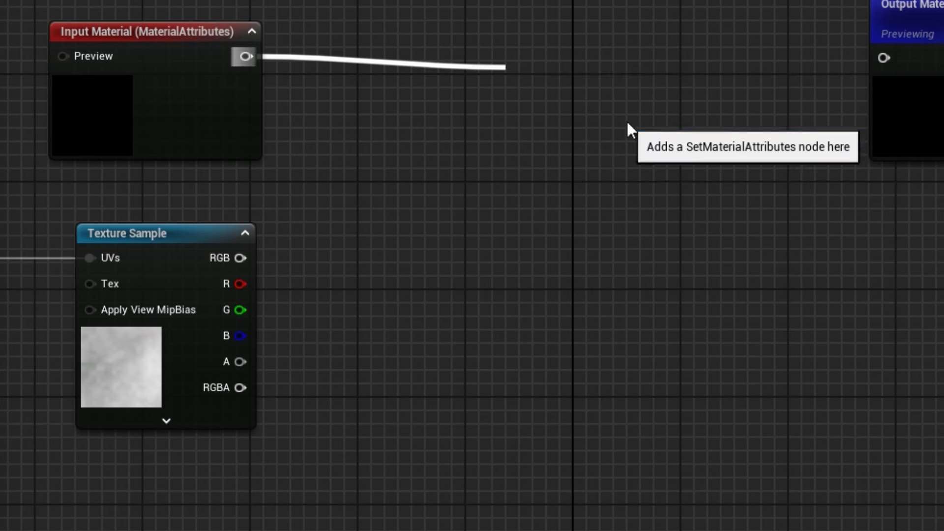
{"action": "left_click_drag", "start_coordinate": [609, 78], "coordinate": [649, 30]}
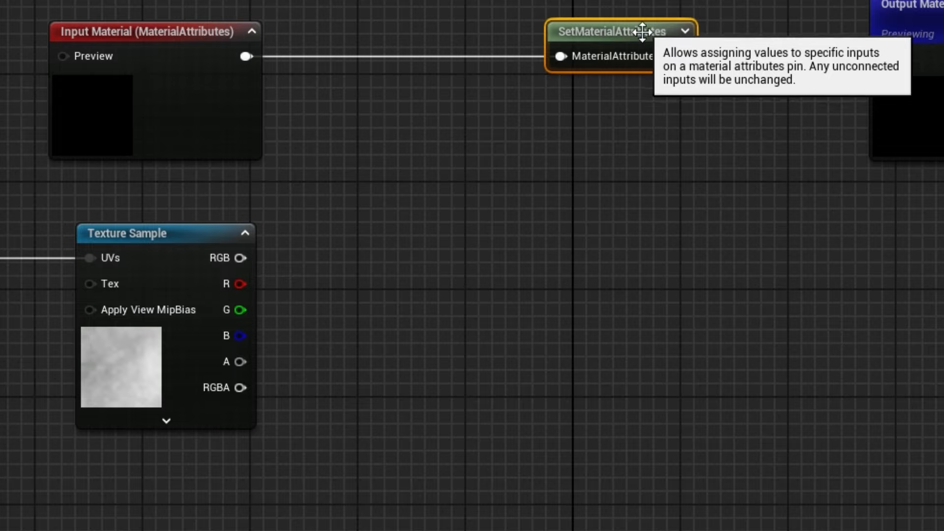
{"action": "left_click_drag", "start_coordinate": [683, 55], "coordinate": [885, 58]}
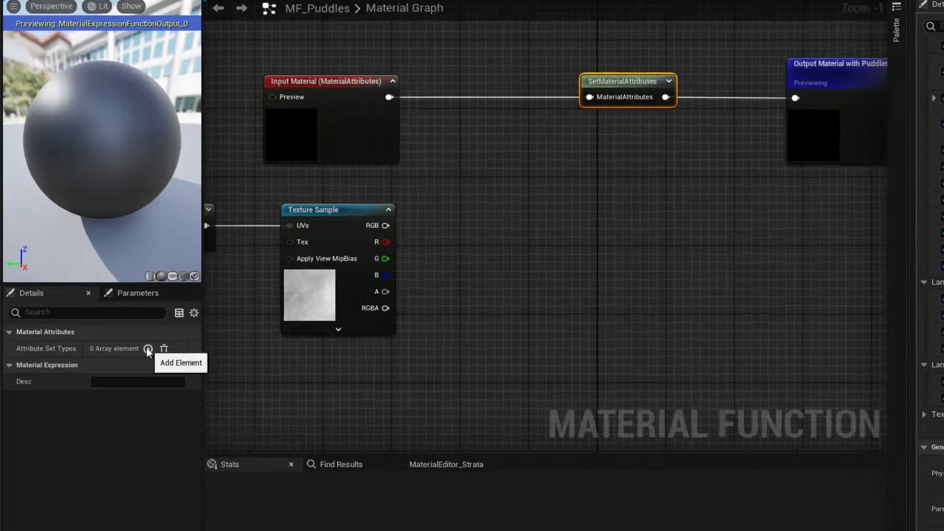
- Add two attribute inputs to the SetMaterialAttributes node and set them to Specular and Roughness
{"action": "left_click", "coordinate": [119, 333]}
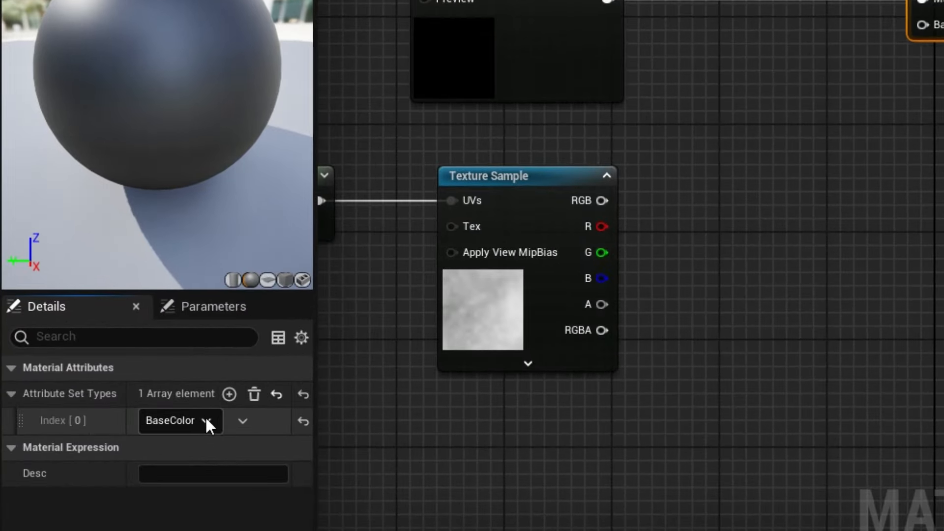
{"action": "left_click", "coordinate": [228, 393]}
{"action": "left_click", "coordinate": [203, 422]}
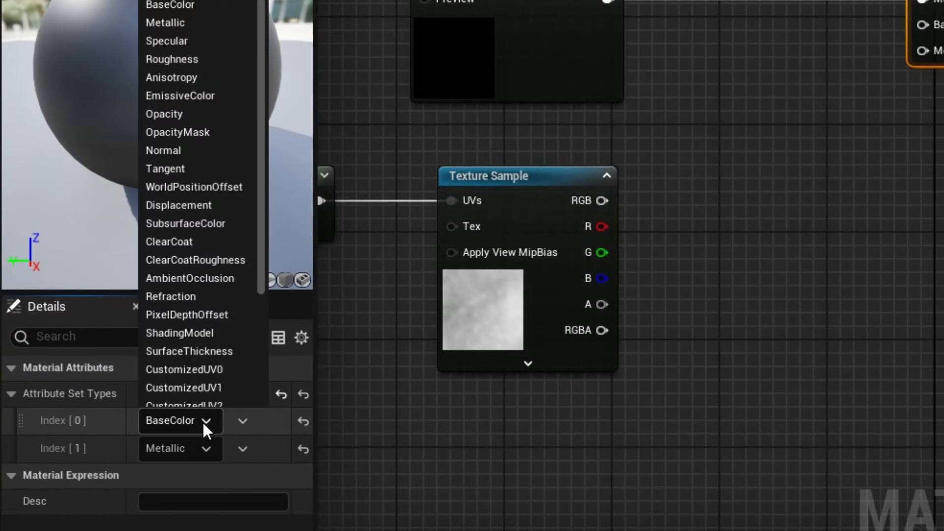
{"action": "left_click", "coordinate": [183, 43]}
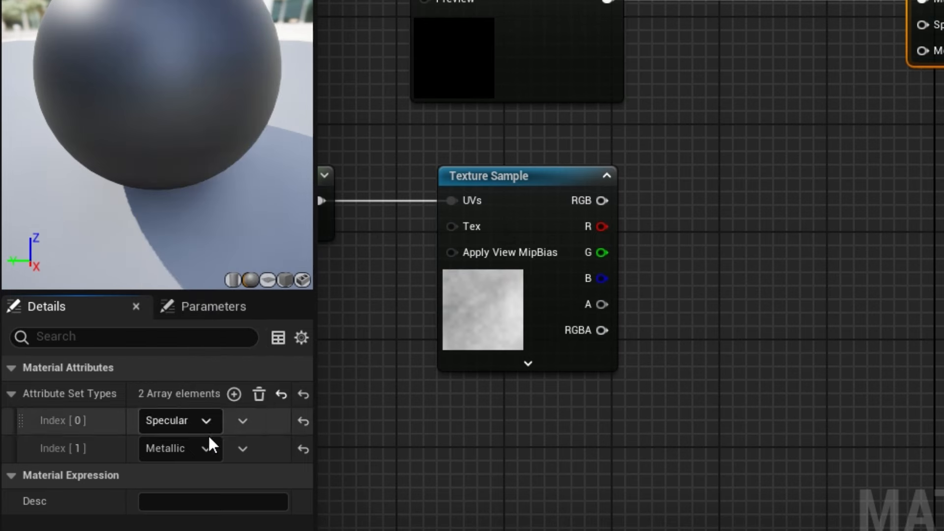
{"action": "left_click", "coordinate": [207, 452]}
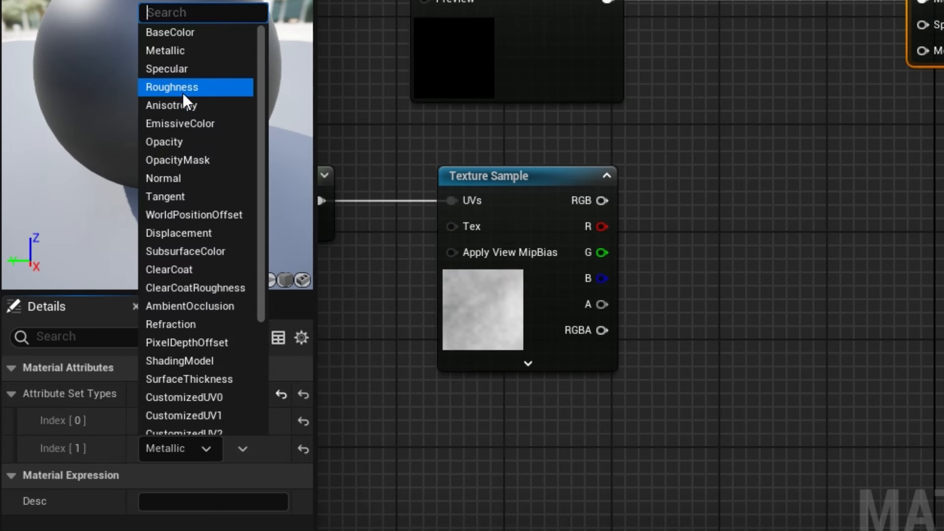
{"action": "left_click", "coordinate": [184, 87]}
- Add a Lerp node between the Texture Sample and SetMaterialAttributes, and connect the texture's R channel to its Alpha
{"action": "right_click_drag", "start_coordinate": [893, 148], "coordinate": [943, 235]}
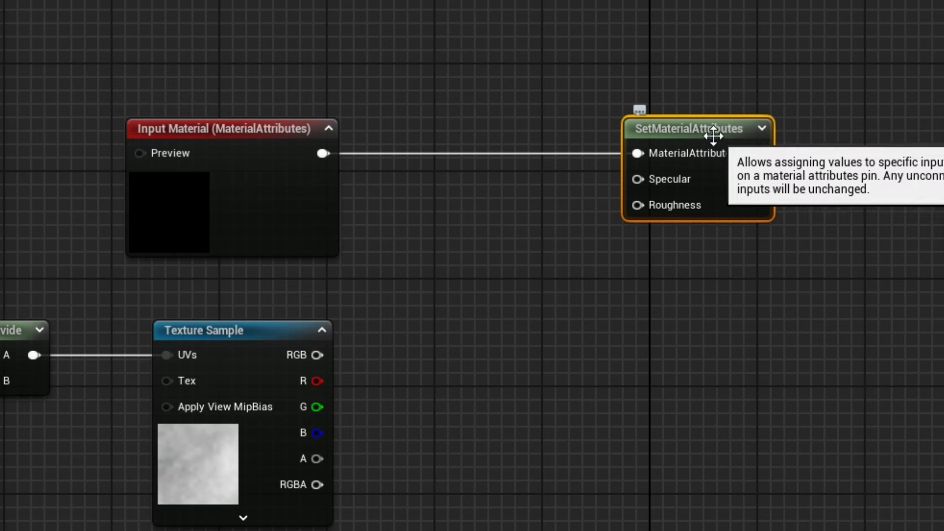
{"action": "left_click_drag", "start_coordinate": [720, 128], "coordinate": [787, 128]}
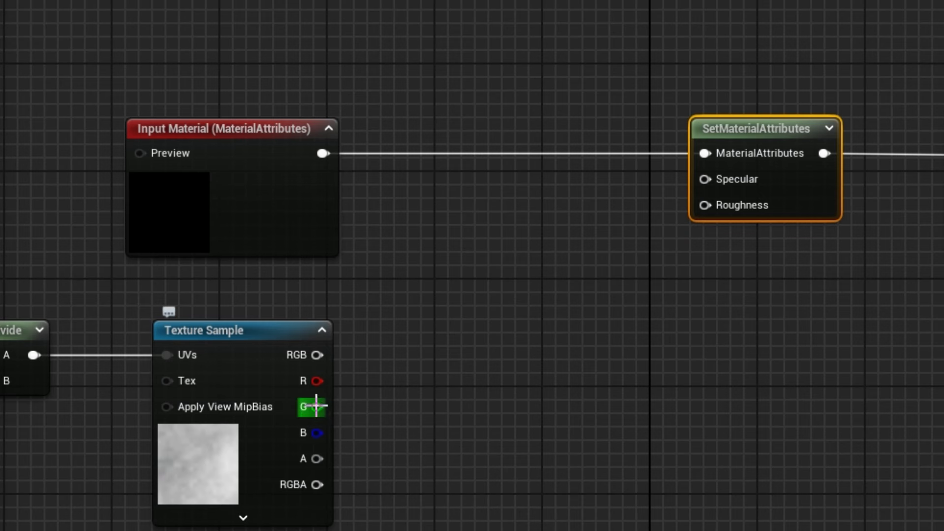
{"action": "left_click", "coordinate": [511, 278]}
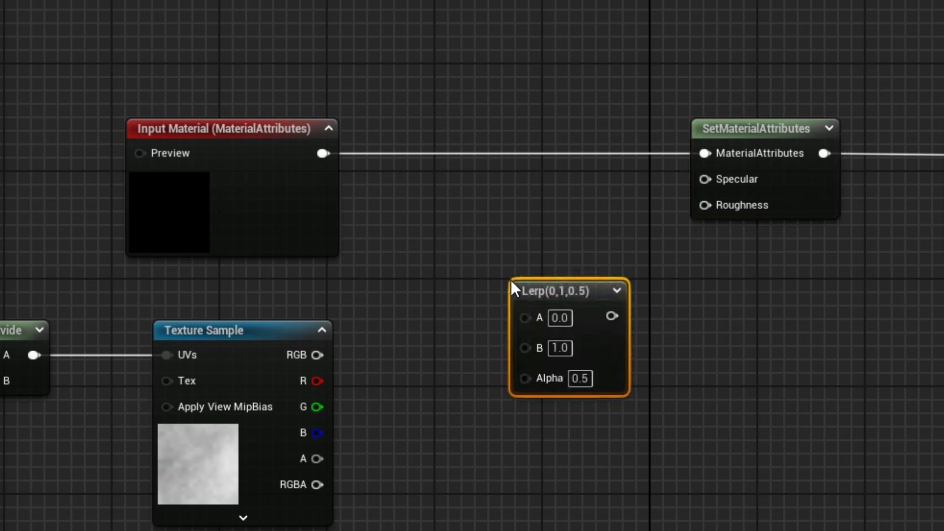
{"action": "left_click_drag", "start_coordinate": [316, 380], "coordinate": [533, 378]}
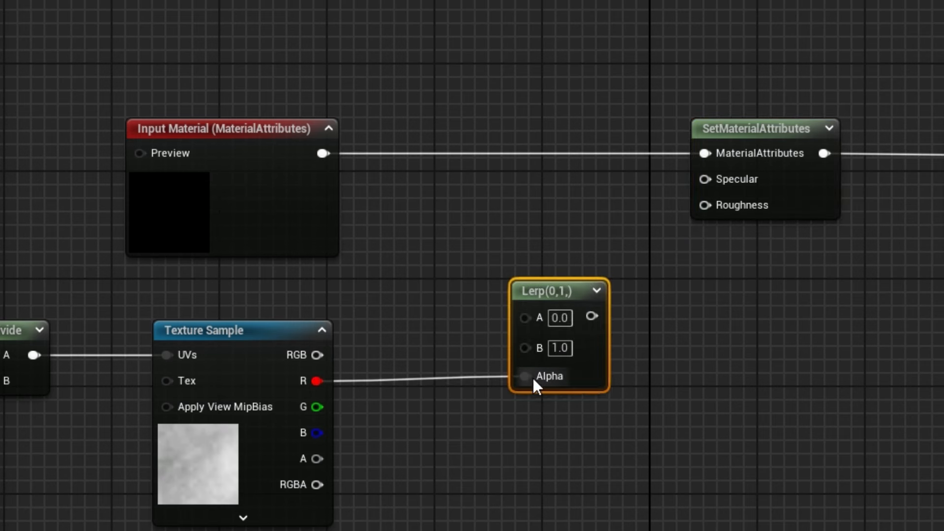
{"action": "left_click_drag", "start_coordinate": [579, 291], "coordinate": [610, 249]}
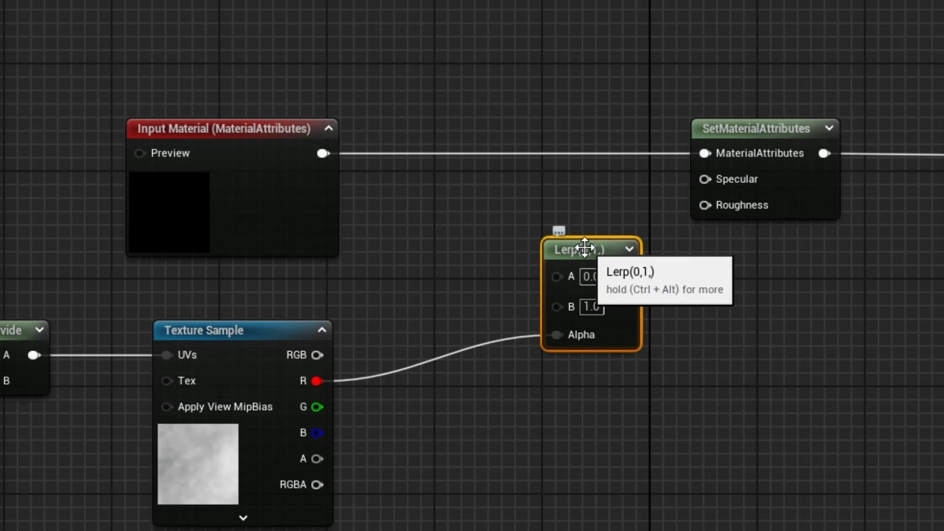
{"action": "left_click_drag", "start_coordinate": [593, 247], "coordinate": [566, 234]}
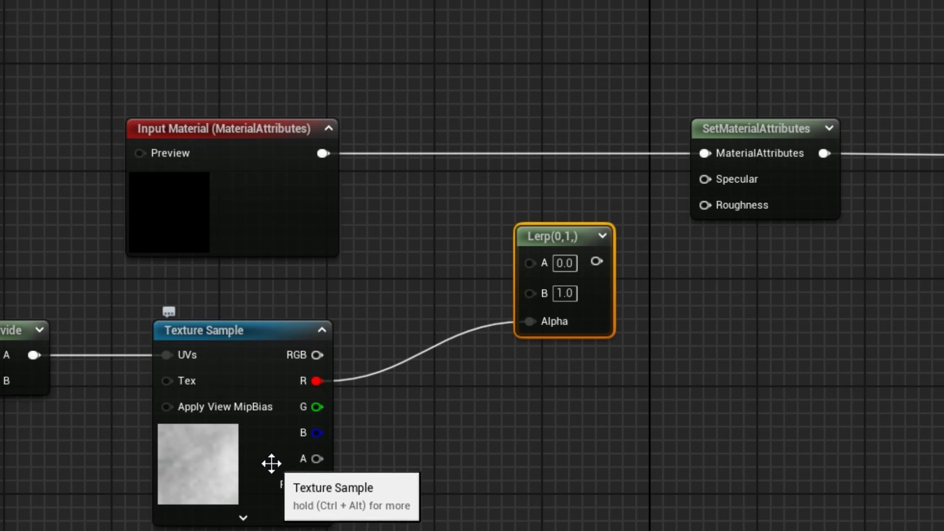
- Set the Lerp node's A value to 1 and its B value to 0
{"action": "left_click", "coordinate": [574, 263]}
{"action": "type", "text": "1"}
{"action": "key", "text": "Return"}
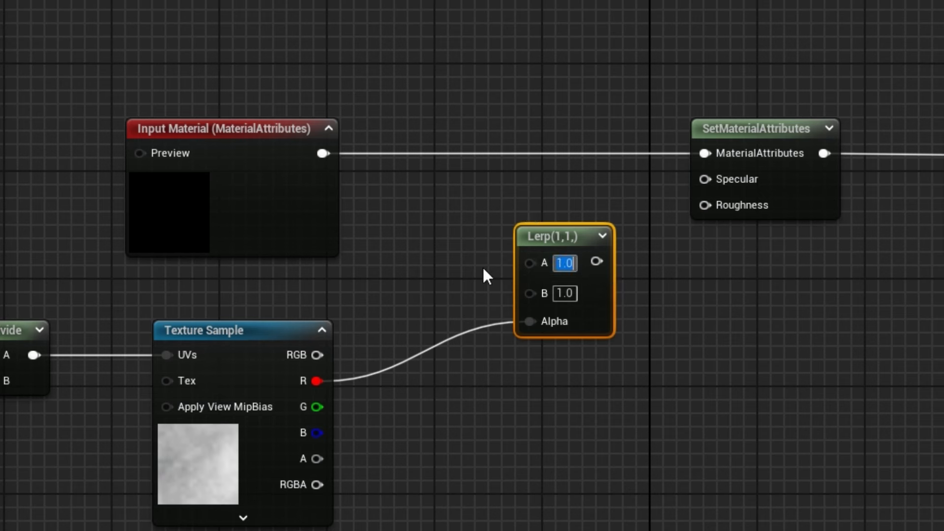
{"action": "left_click", "coordinate": [570, 293]}
{"action": "type", "text": "0"}
{"action": "key", "text": "Return"}
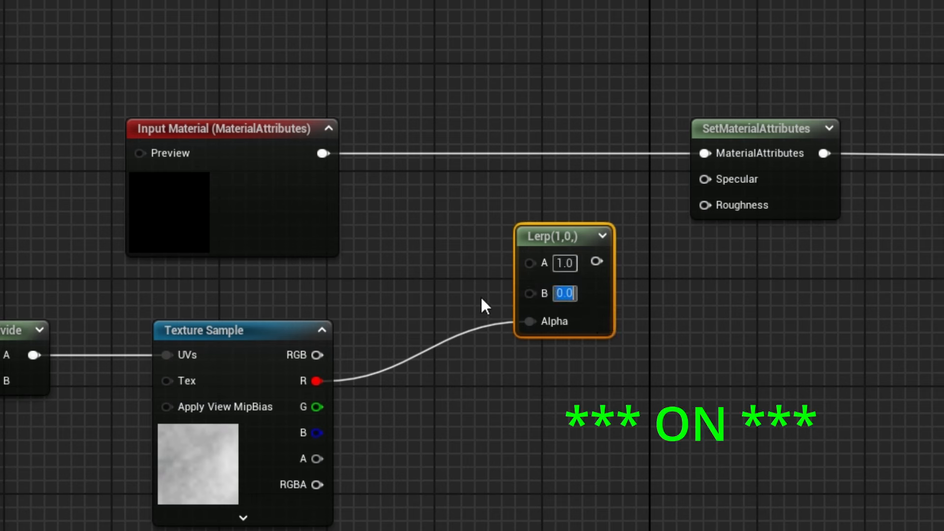
- Connect the Lerp output to the Roughness input of SetMaterialAttributes and leave space between the two nodes
{"action": "left_click_drag", "start_coordinate": [575, 232], "coordinate": [560, 231]}
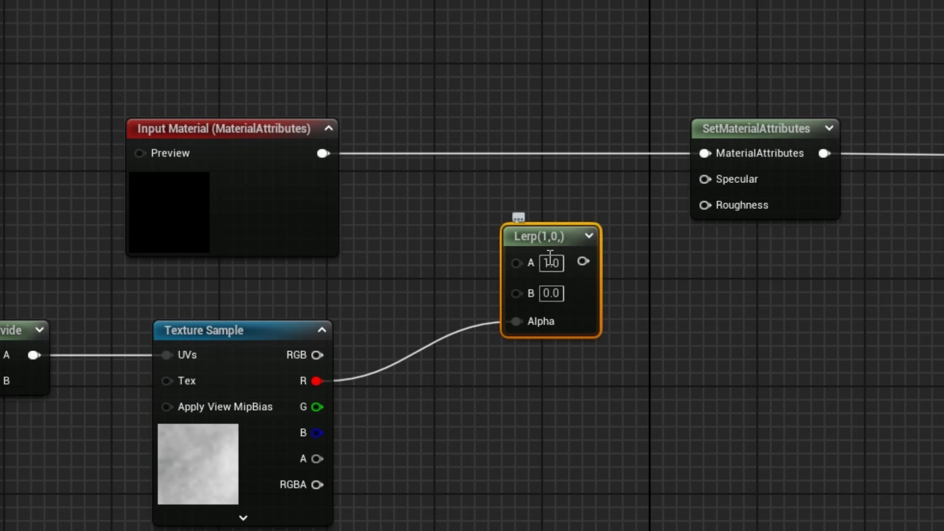
{"action": "left_click_drag", "start_coordinate": [584, 261], "coordinate": [715, 209]}
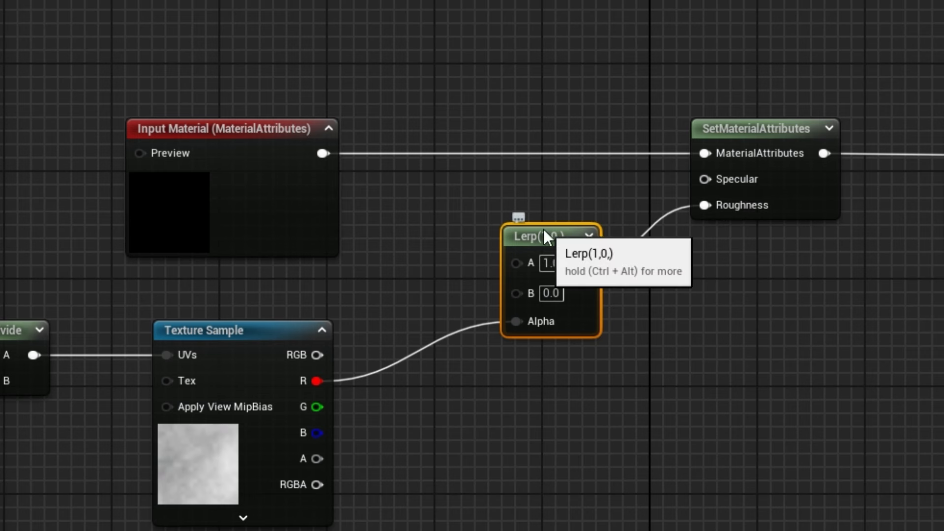
{"action": "left_click_drag", "start_coordinate": [544, 231], "coordinate": [532, 231]}
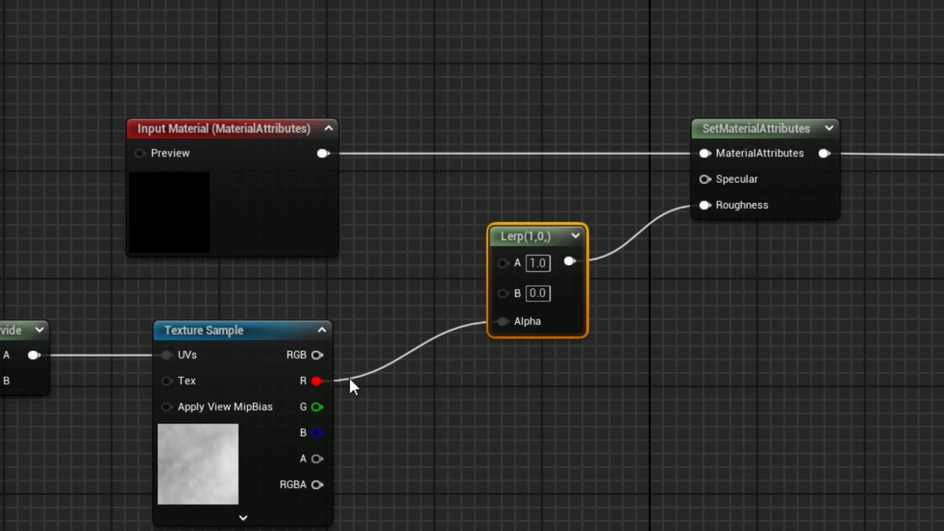
{"action": "left_click", "coordinate": [545, 293]}
{"action": "left_click", "coordinate": [565, 319]}
- Feed the Lerp output through a new OneMinus node into the Specular input, and place the Lerp node lower
{"action": "right_click_drag", "start_coordinate": [651, 305], "coordinate": [565, 324]}
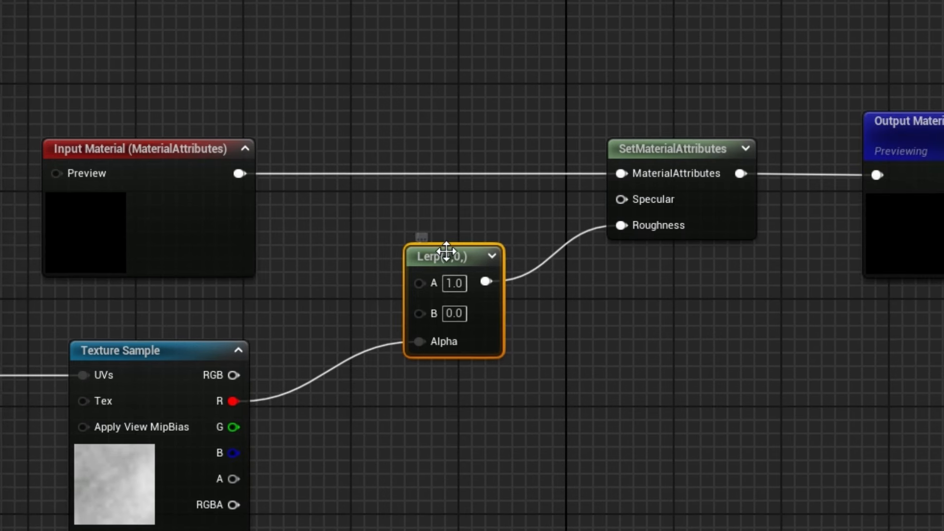
{"action": "left_click_drag", "start_coordinate": [447, 252], "coordinate": [433, 254]}
{"action": "left_click_drag", "start_coordinate": [472, 282], "coordinate": [529, 229]}
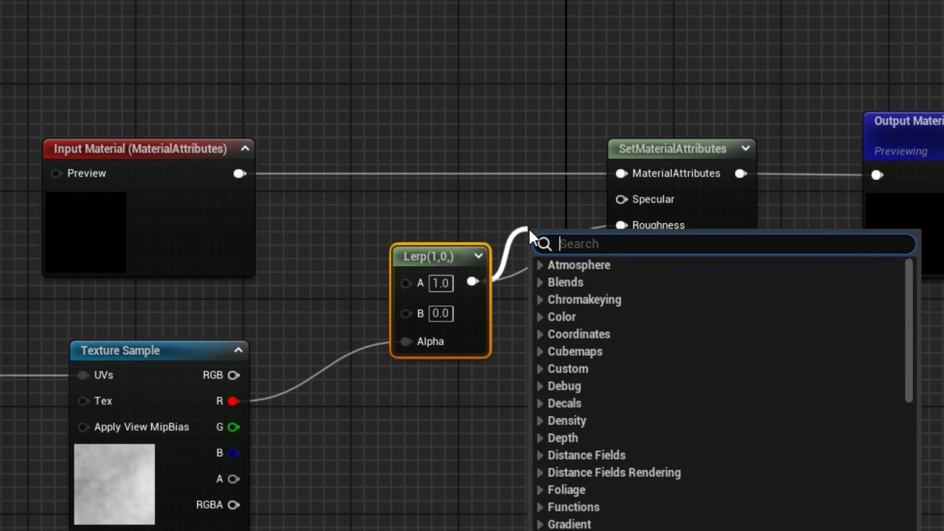
{"action": "type", "text": "1-"}
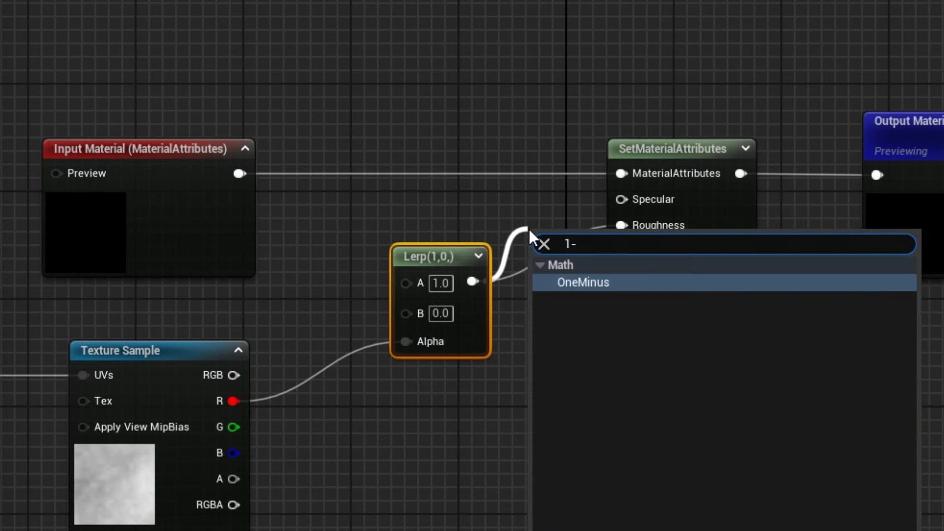
{"action": "left_click", "coordinate": [629, 283]}
{"action": "left_click_drag", "start_coordinate": [581, 248], "coordinate": [623, 200]}
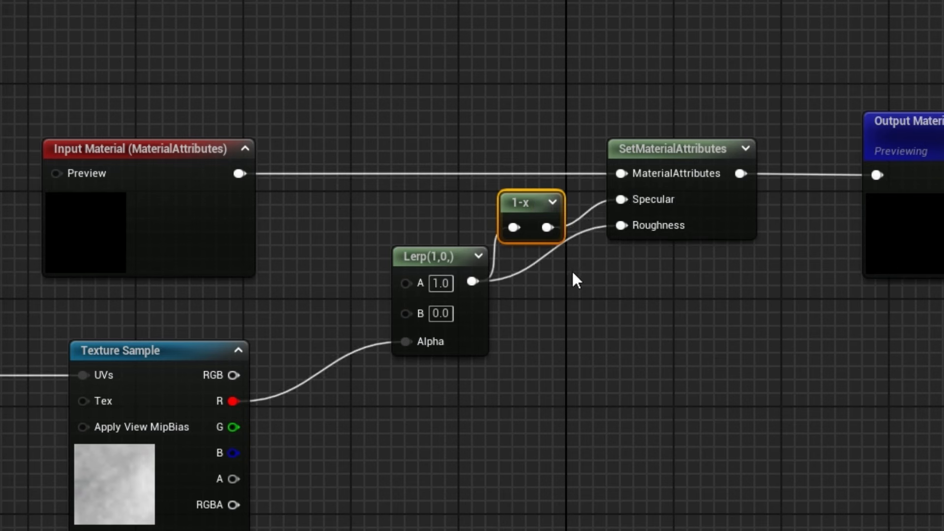
{"action": "left_click_drag", "start_coordinate": [443, 256], "coordinate": [444, 310]}
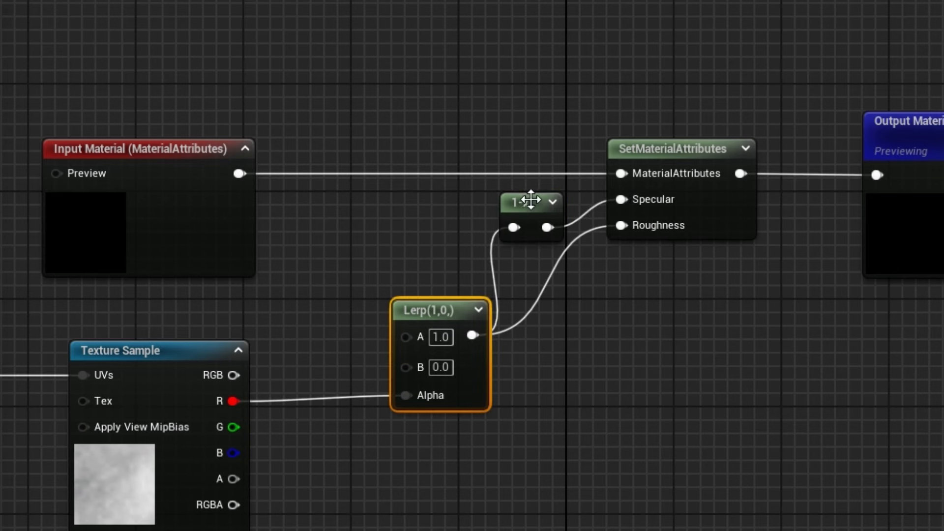
{"action": "left_click", "coordinate": [538, 201]}
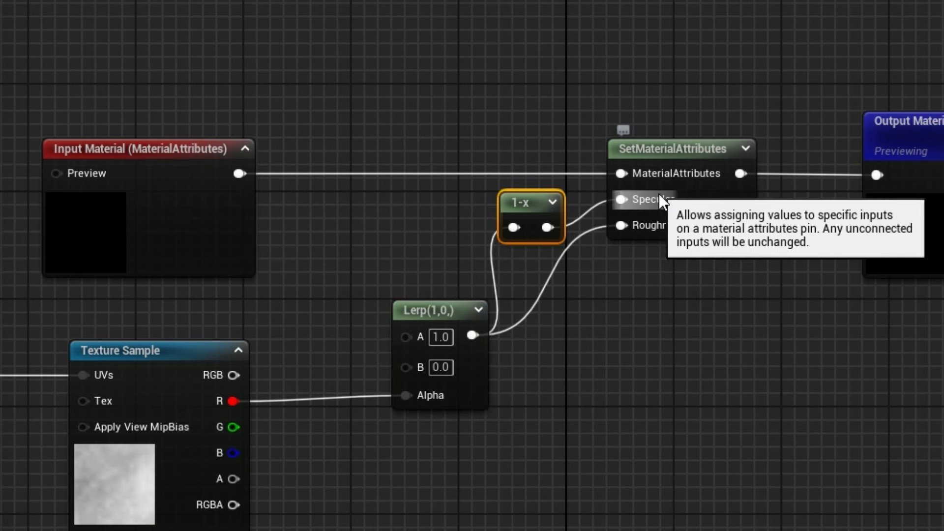
- Assign the Puddle Size parameter to the group 1 Ground with sort priority 10, and save the material function
{"action": "right_click_drag", "start_coordinate": [312, 345], "coordinate": [633, 279]}
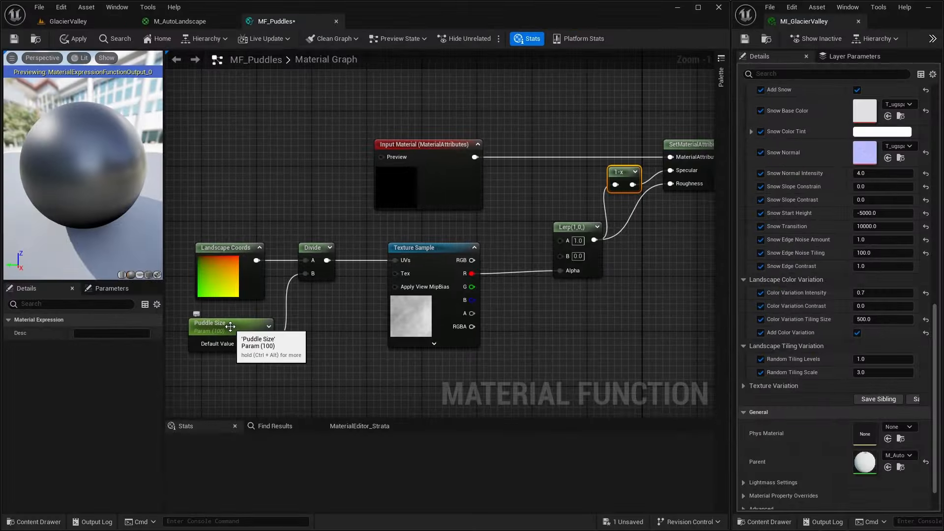
{"action": "left_click", "coordinate": [89, 439]}
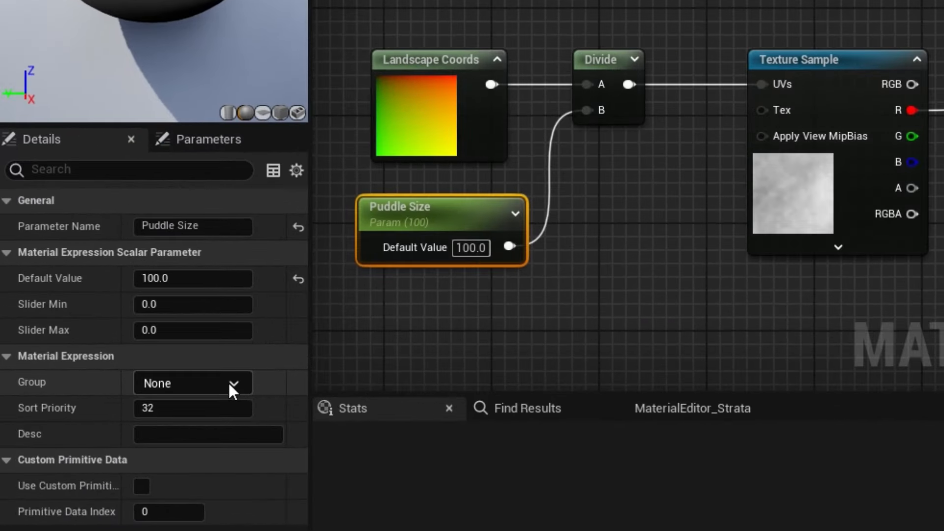
{"action": "left_click", "coordinate": [228, 383]}
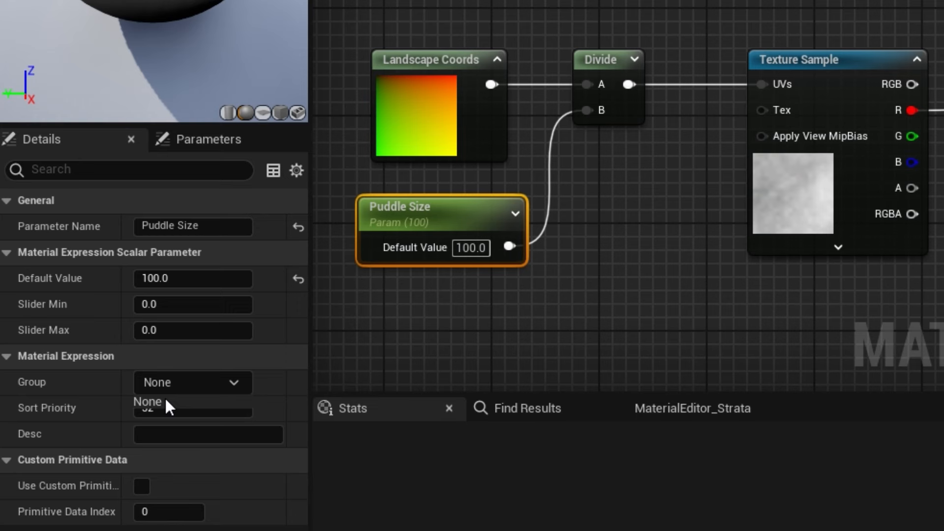
{"action": "type", "text": "1 Ground"}
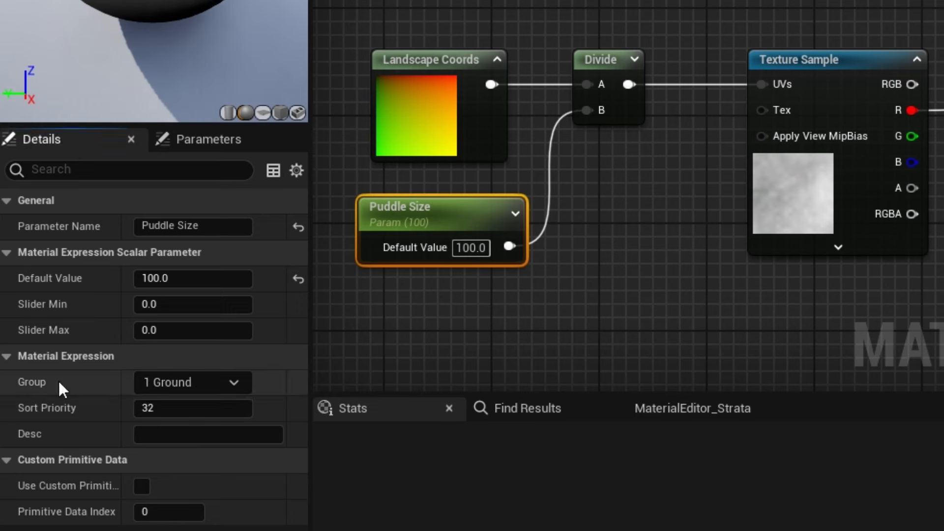
{"action": "left_click", "coordinate": [156, 408]}
{"action": "key", "text": "Return"}
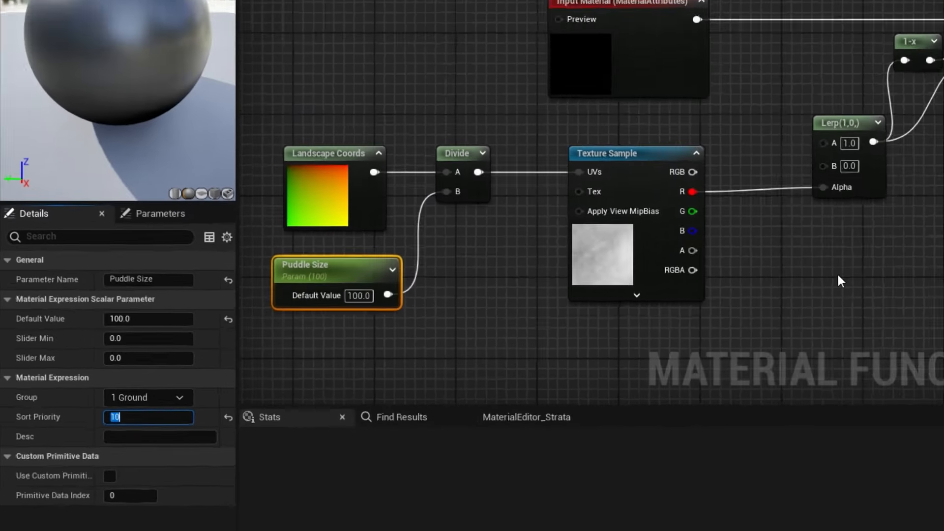
{"action": "right_click_drag", "start_coordinate": [943, 228], "coordinate": [943, 214]}
{"action": "left_click", "coordinate": [14, 39]}
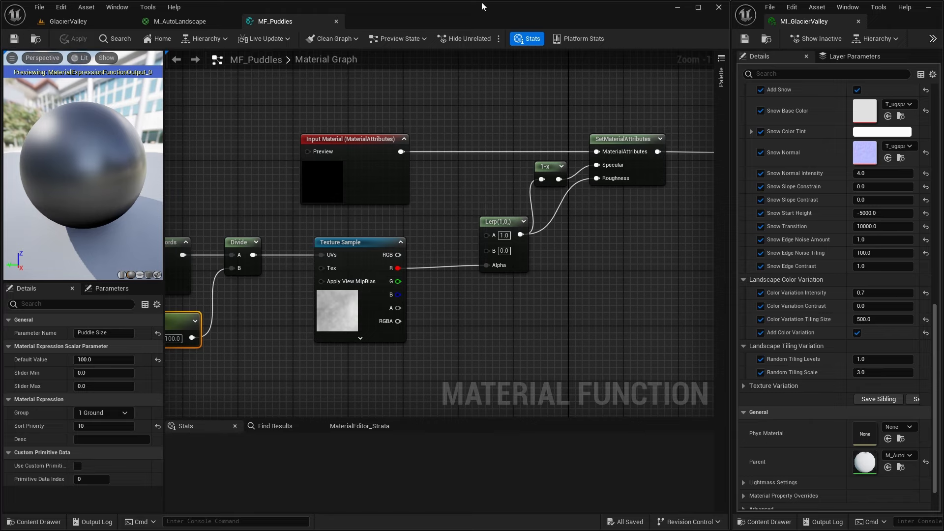
- Return to the M_AutoLandscape graph and move the Ground Material node away from MF_CreateLayer to leave room between them
{"action": "left_click", "coordinate": [197, 21]}
{"action": "right_click_drag", "start_coordinate": [491, 187], "coordinate": [417, 148]}
{"action": "right_click_drag", "start_coordinate": [463, 232], "coordinate": [462, 246]}
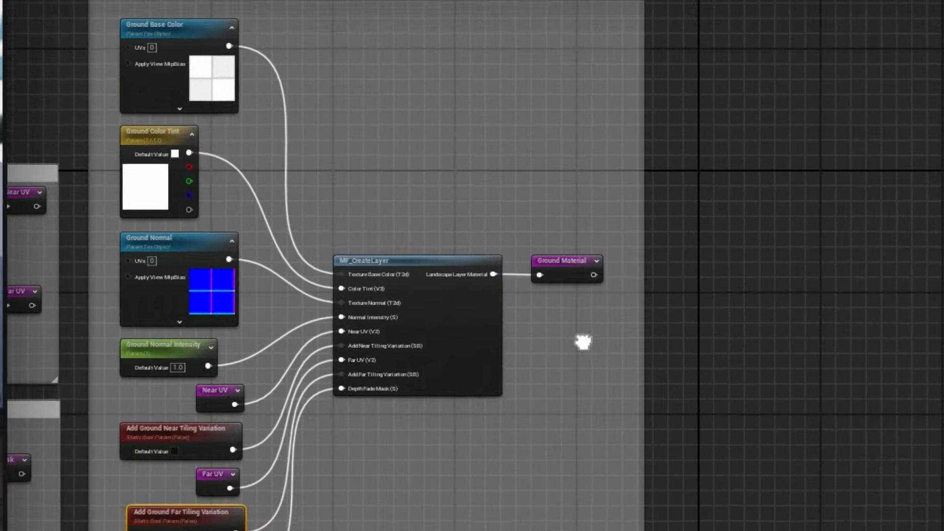
{"action": "right_click_drag", "start_coordinate": [583, 342], "coordinate": [583, 361]}
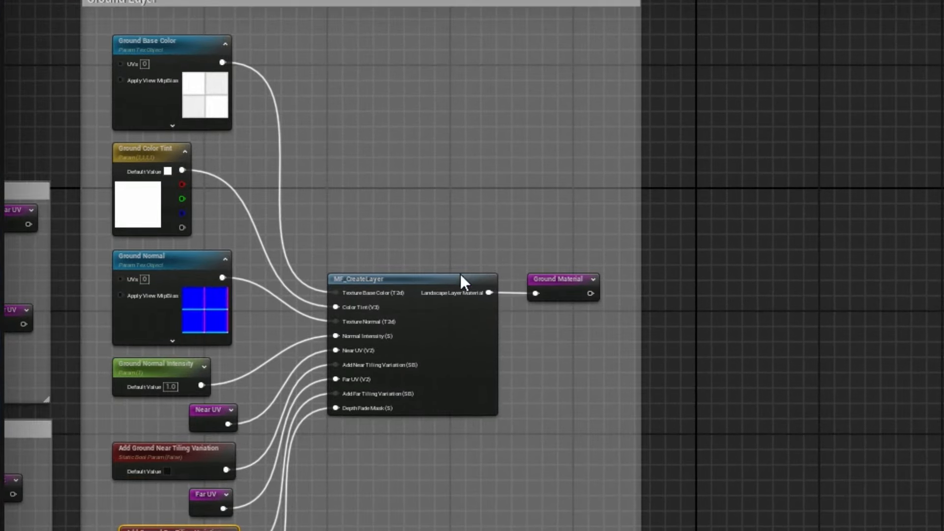
{"action": "scroll", "coordinate": [471, 331], "scroll_direction": "up", "scroll_amount": 1}
{"action": "scroll", "coordinate": [406, 344], "scroll_direction": "up", "scroll_amount": 1}
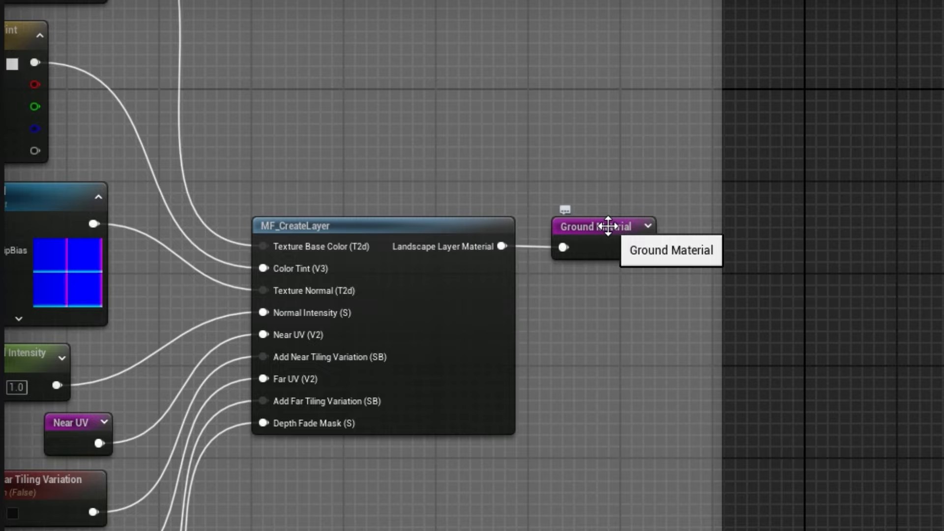
{"action": "left_click_drag", "start_coordinate": [608, 226], "coordinate": [859, 226]}
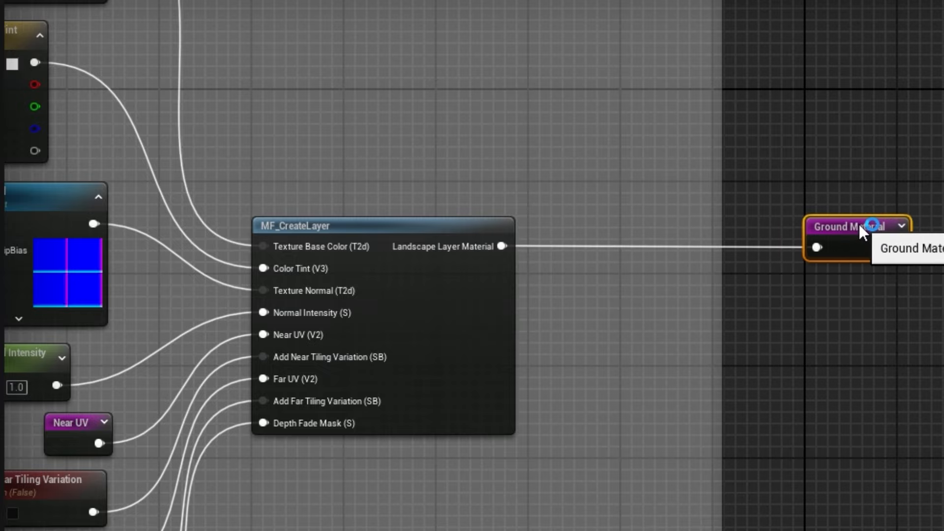
- Insert the MF_Puddles function between MF_CreateLayer and Ground Material, wired through both and aligned with them
{"action": "key", "text": "ctrl+space"}
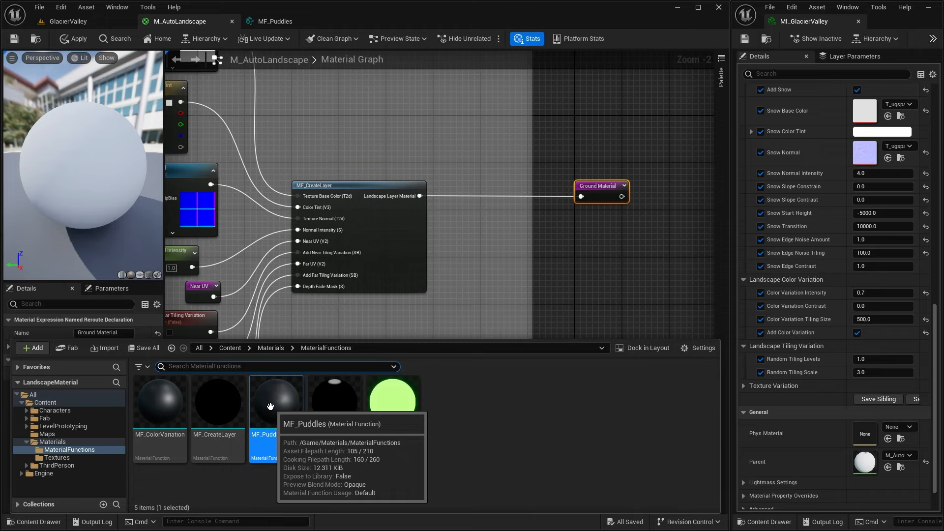
{"action": "left_click_drag", "start_coordinate": [270, 406], "coordinate": [470, 226]}
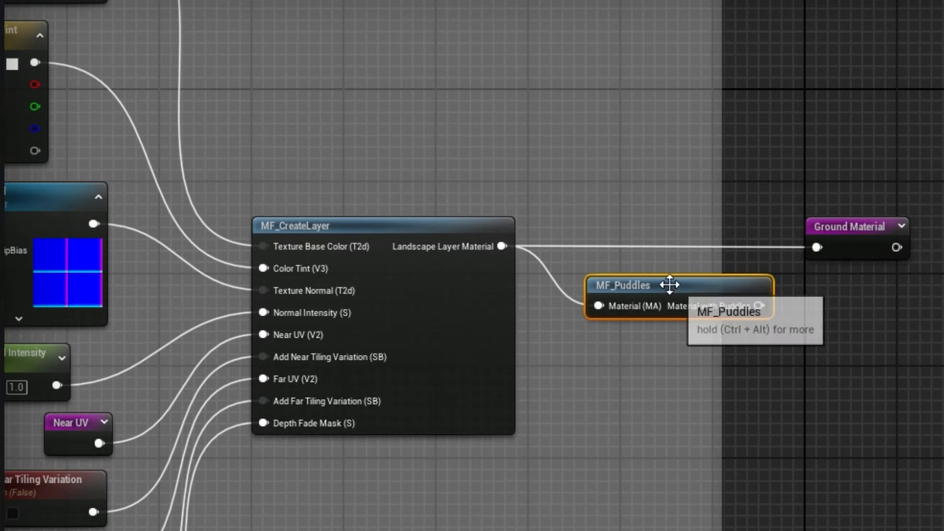
{"action": "left_click_drag", "start_coordinate": [760, 306], "coordinate": [830, 250]}
{"action": "left_click_drag", "start_coordinate": [693, 275], "coordinate": [692, 218]}
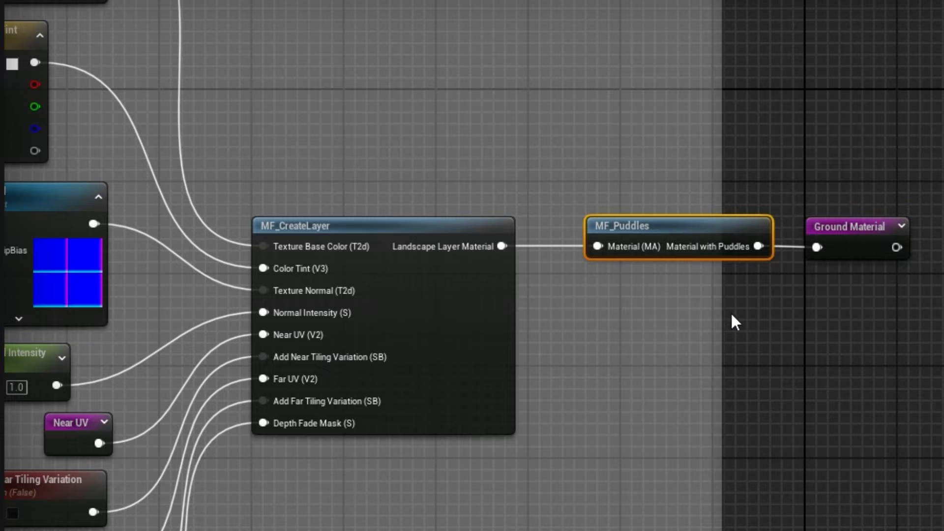
- Widen the Ground Layer comment to enclose MF_Puddles and Ground Material, and save the material
{"action": "left_click_drag", "start_coordinate": [716, 318], "coordinate": [934, 327]}
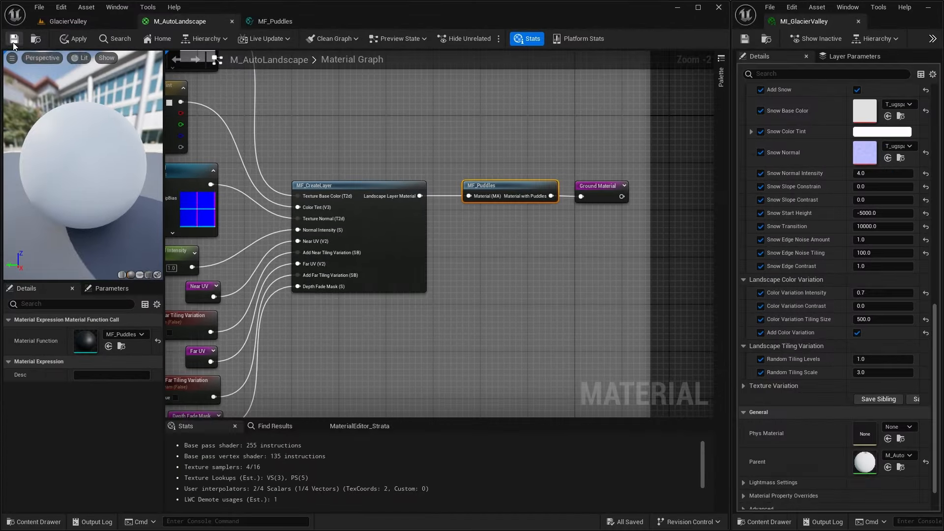
{"action": "left_click", "coordinate": [14, 41]}
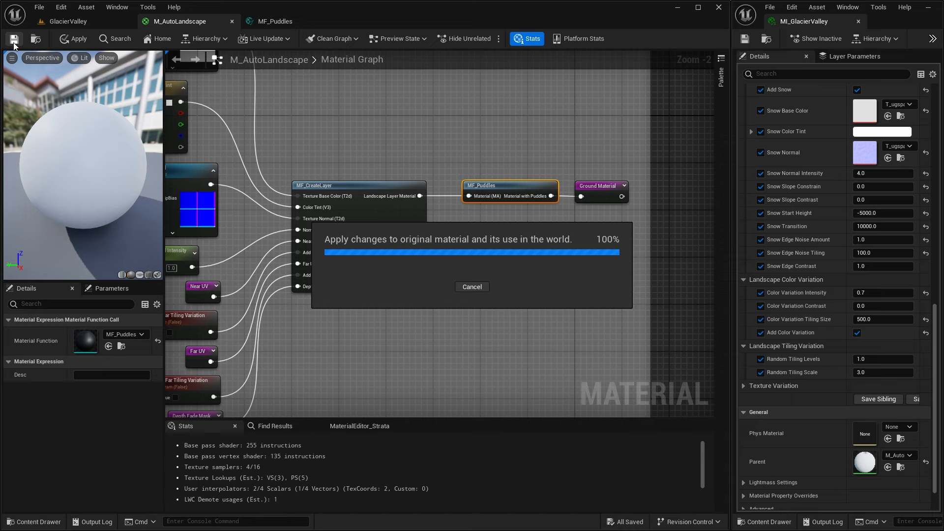
- Switch to the GlacierValley level and enable the Puddle Size parameter in the 1 Ground group of MI_GlacierValley
{"action": "left_click", "coordinate": [77, 22]}
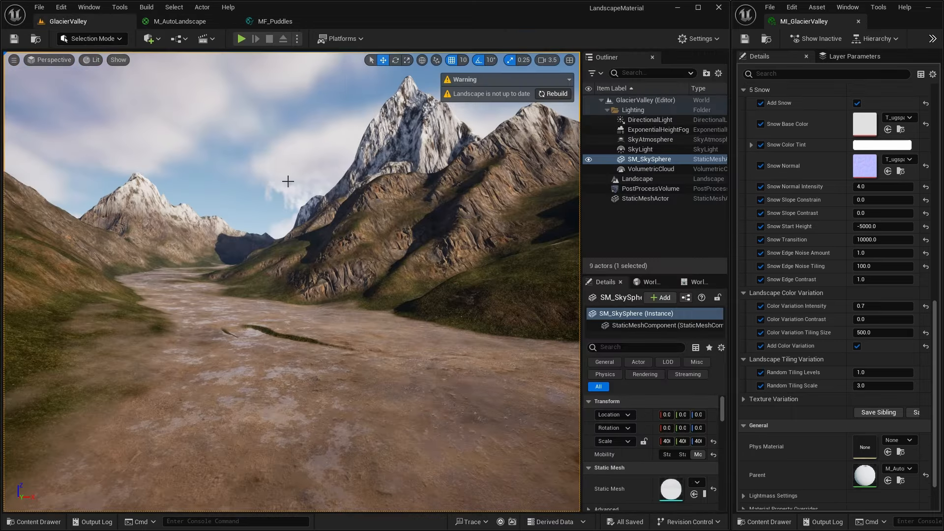
{"action": "right_click_drag", "start_coordinate": [255, 218], "coordinate": [166, 301]}
{"action": "key", "text": "d"}
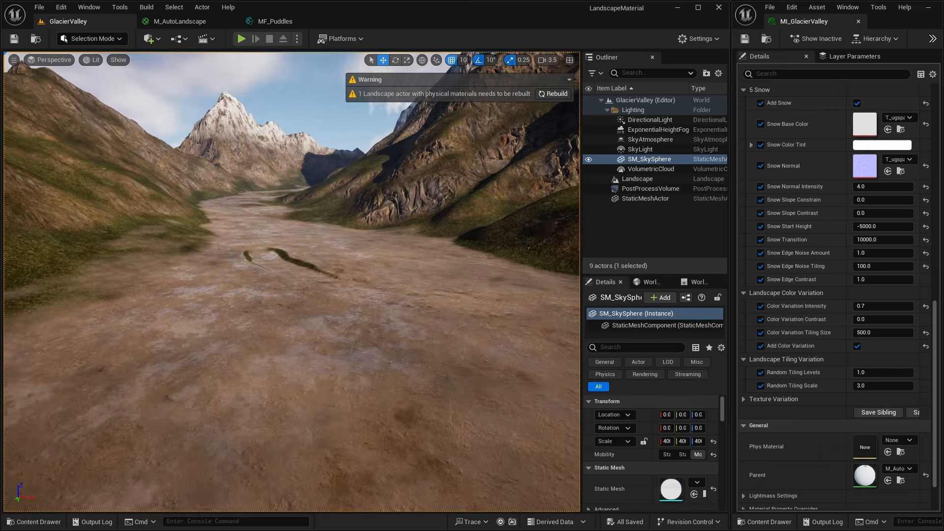
{"action": "scroll", "coordinate": [856, 200], "scroll_direction": "up", "scroll_amount": 10}
{"action": "scroll", "coordinate": [851, 199], "scroll_direction": "up", "scroll_amount": 8}
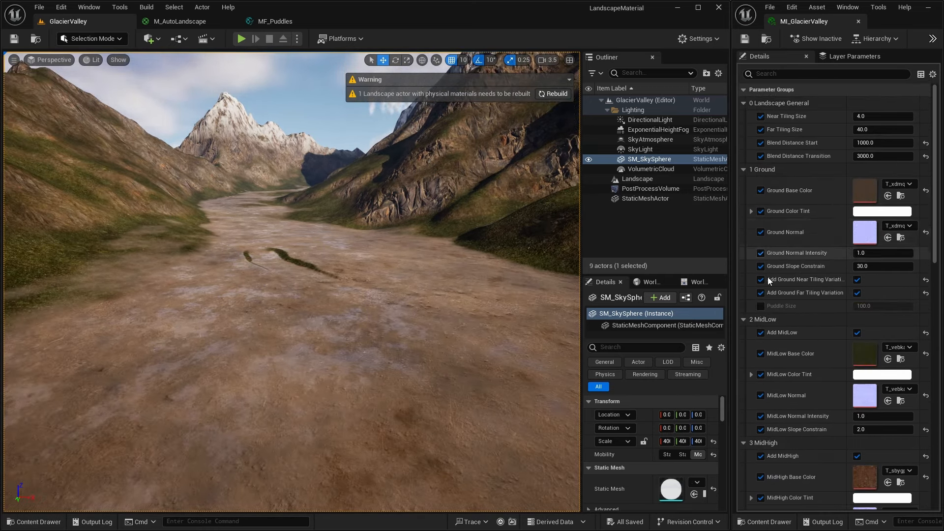
{"action": "left_click", "coordinate": [761, 306]}
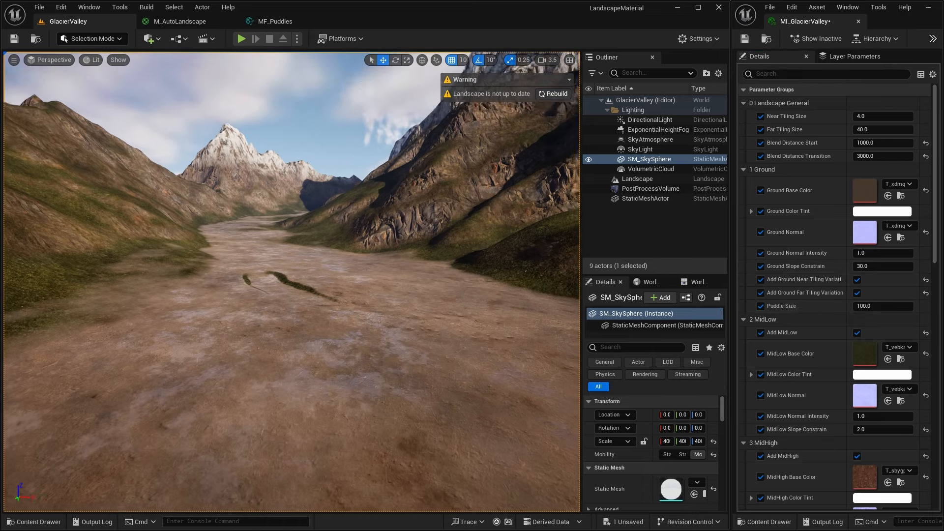
- Examine the puddles on the valley floor from a low viewpoint close to the ground
{"action": "right_click_drag", "start_coordinate": [291, 281], "coordinate": [281, 303]}
{"action": "key", "text": "q"}
{"action": "scroll", "coordinate": [292, 281], "scroll_direction": "down", "scroll_amount": 1}
{"action": "scroll", "coordinate": [291, 293], "scroll_direction": "down", "scroll_amount": 2}
{"action": "key", "text": "e"}
{"action": "scroll", "coordinate": [291, 288], "scroll_direction": "down", "scroll_amount": 2}
{"action": "key", "text": "q"}
{"action": "key", "text": "w"}
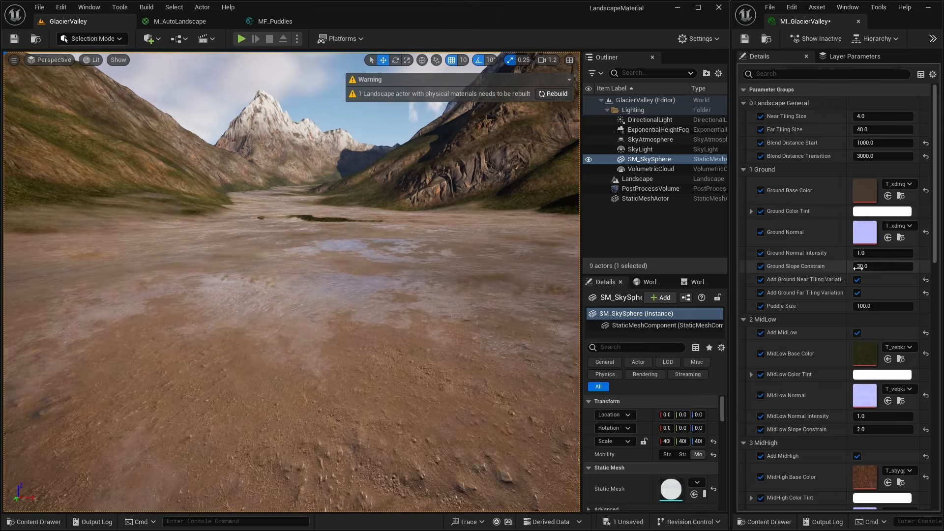
- Try Puddle Size values of 200 and 1000 on the material instance, and set it back to 100
{"action": "left_click", "coordinate": [873, 306]}
{"action": "type", "text": "200"}
{"action": "key", "text": "Return"}
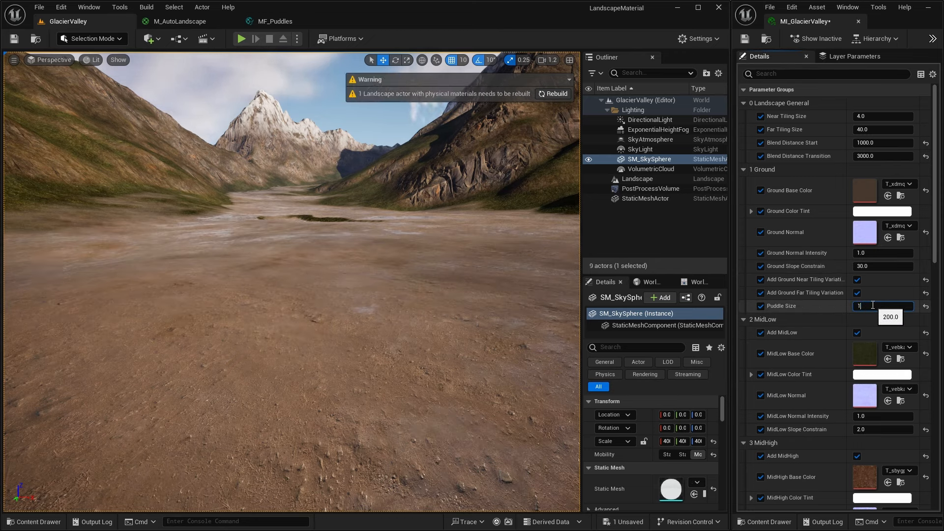
{"action": "type", "text": "1000"}
{"action": "key", "text": "Return"}
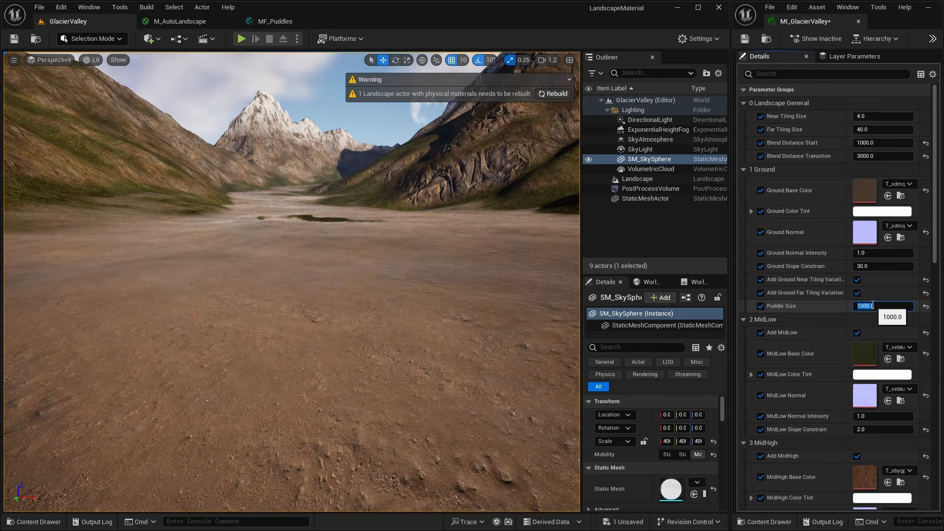
{"action": "type", "text": "200"}
{"action": "key", "text": "Return"}
{"action": "type", "text": "100"}
{"action": "key", "text": "Return"}
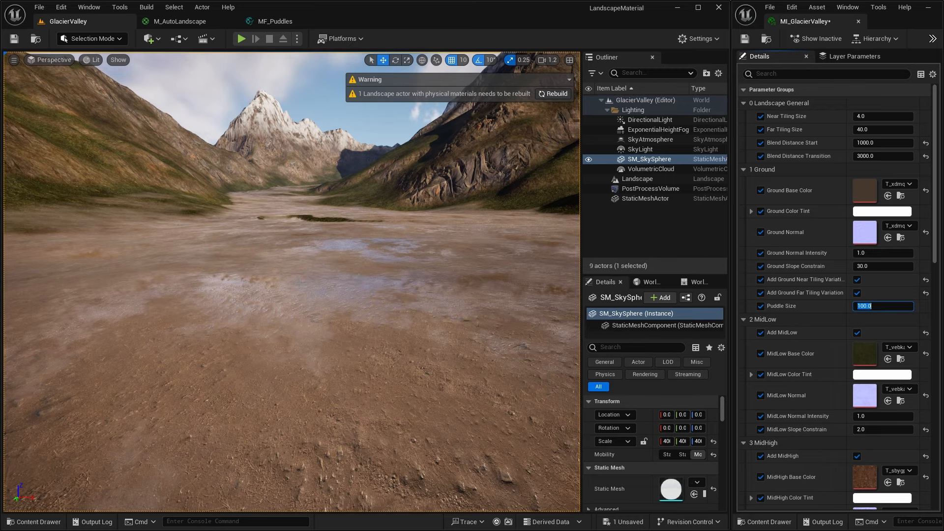
- In MF_Puddles, insert a GetMaterialAttributes node between Input Material and the MaterialAttributes input of SetMaterialAttributes, aligned with both
{"action": "left_click", "coordinate": [284, 21]}
{"action": "scroll", "coordinate": [373, 179], "scroll_direction": "down", "scroll_amount": 2}
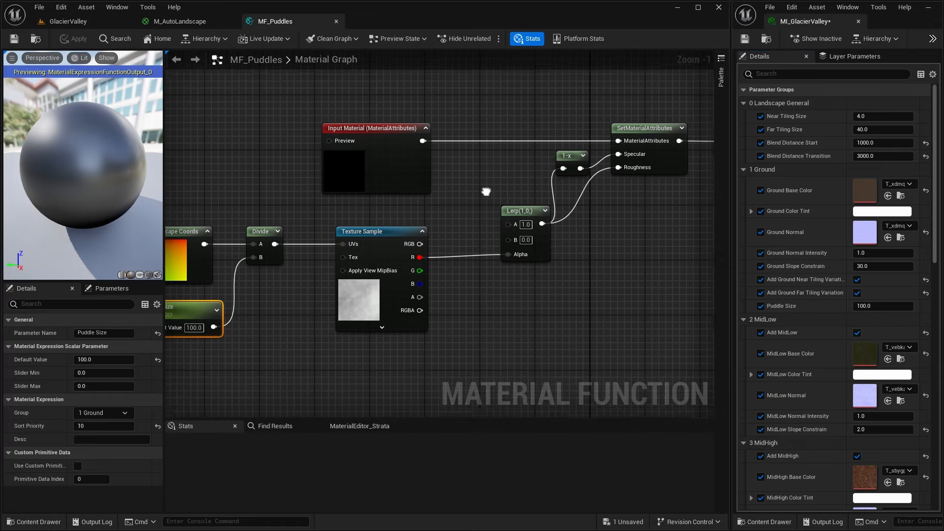
{"action": "left_click_drag", "start_coordinate": [416, 152], "coordinate": [385, 164]}
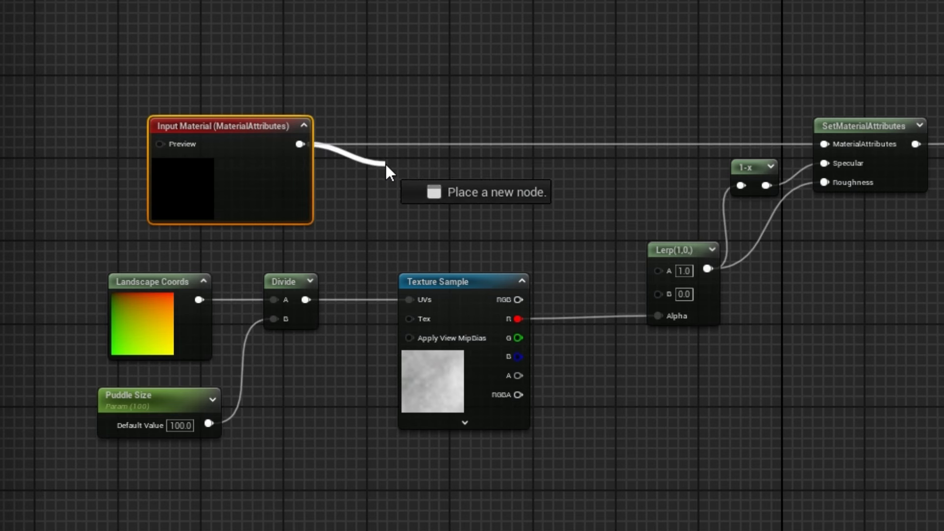
{"action": "type", "text": "get material"}
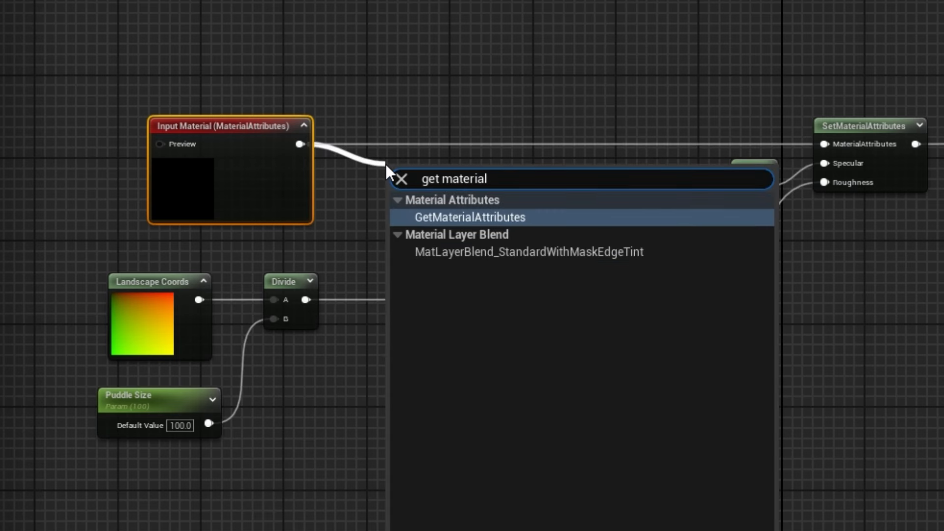
{"action": "left_click", "coordinate": [504, 211]}
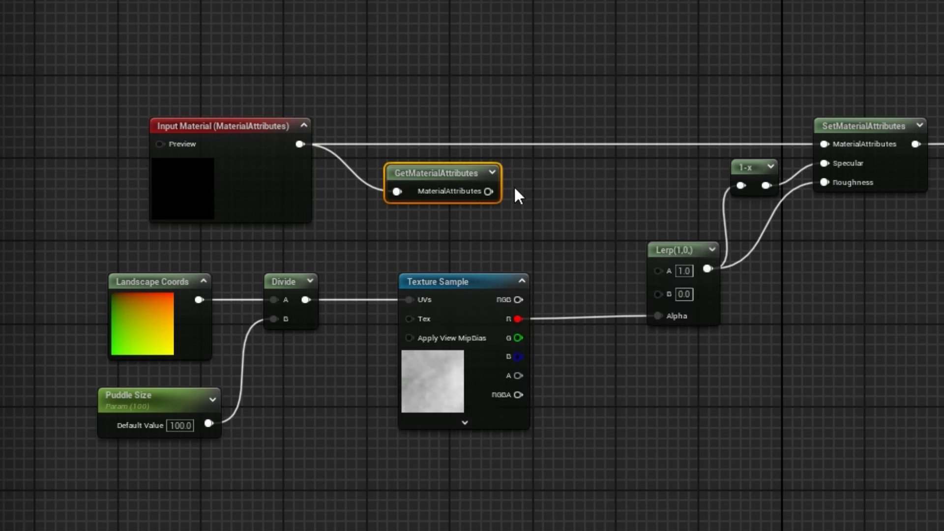
{"action": "left_click_drag", "start_coordinate": [488, 191], "coordinate": [825, 144]}
{"action": "left_click_drag", "start_coordinate": [476, 166], "coordinate": [491, 125]}
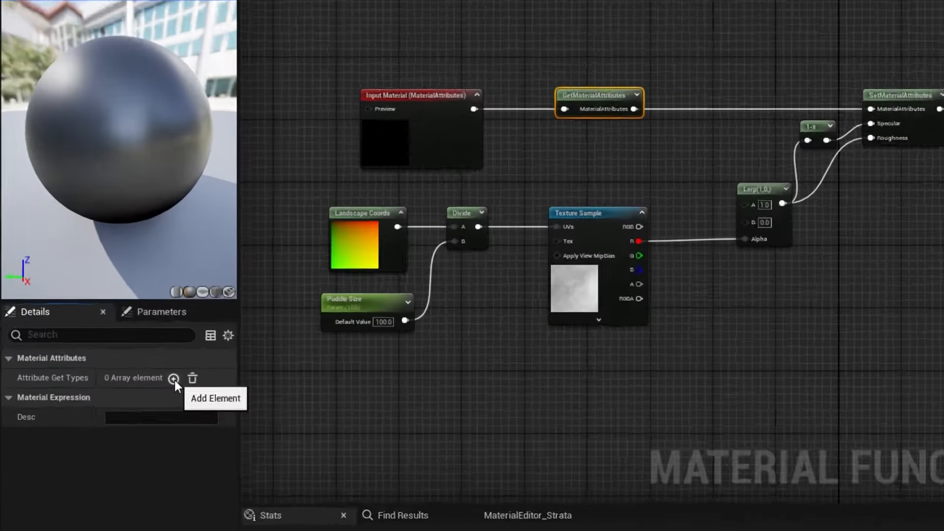
- Add a Normal attribute output to the GetMaterialAttributes node
{"action": "left_click", "coordinate": [120, 333]}
{"action": "left_click", "coordinate": [107, 347]}
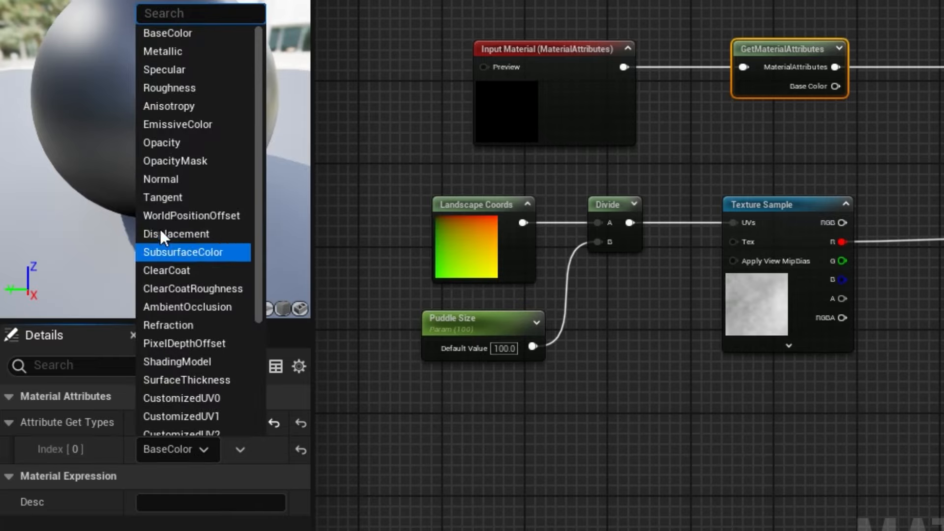
{"action": "left_click", "coordinate": [190, 181]}
- Move the noise texture nodes, the Lerp and the OneMinus node lower to make room below GetMaterialAttributes
{"action": "right_click_drag", "start_coordinate": [937, 181], "coordinate": [865, 156]}
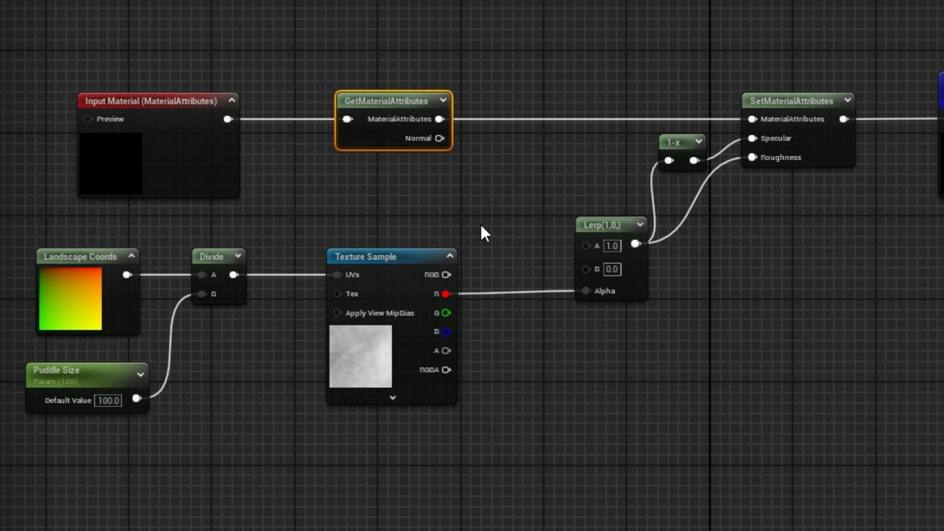
{"action": "left_click_drag", "start_coordinate": [69, 225], "coordinate": [424, 448]}
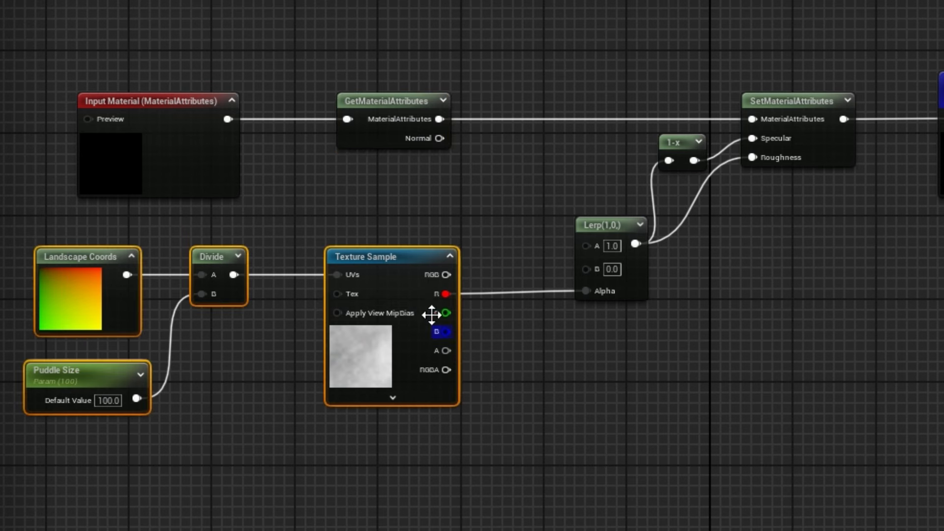
{"action": "left_click_drag", "start_coordinate": [419, 255], "coordinate": [419, 332]}
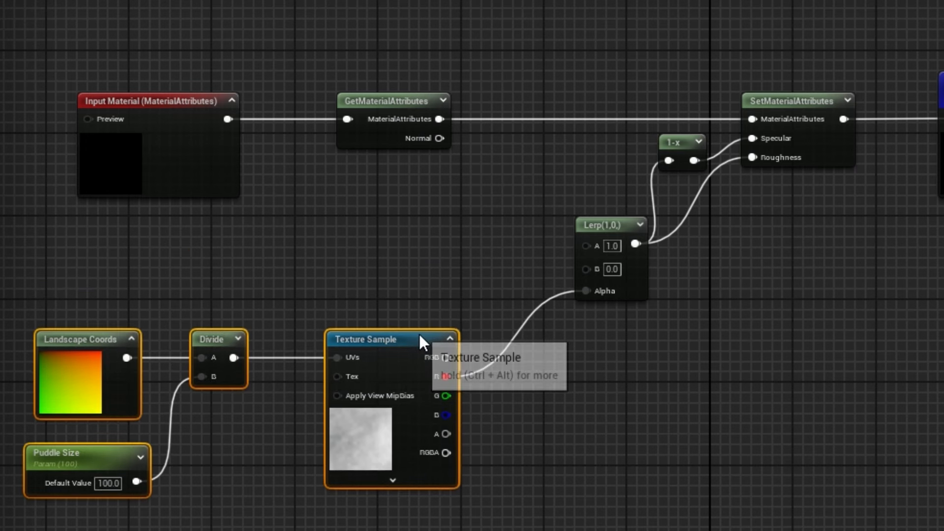
{"action": "left_click_drag", "start_coordinate": [591, 148], "coordinate": [693, 311]}
{"action": "left_click_drag", "start_coordinate": [668, 154], "coordinate": [665, 242]}
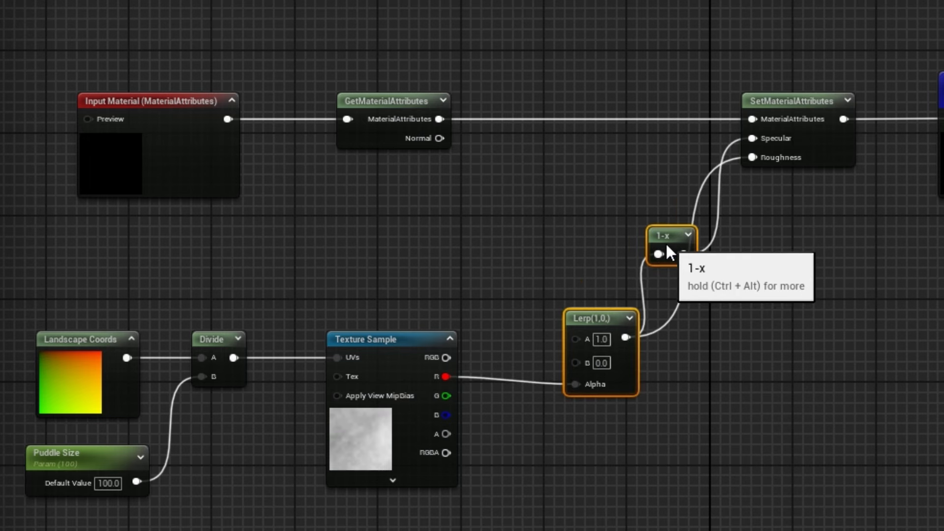
{"action": "left_click", "coordinate": [781, 217]}
- Place a three-component constant vector below GetMaterialAttributes and set its Z value to 1
{"action": "right_click_drag", "start_coordinate": [536, 221], "coordinate": [630, 149]}
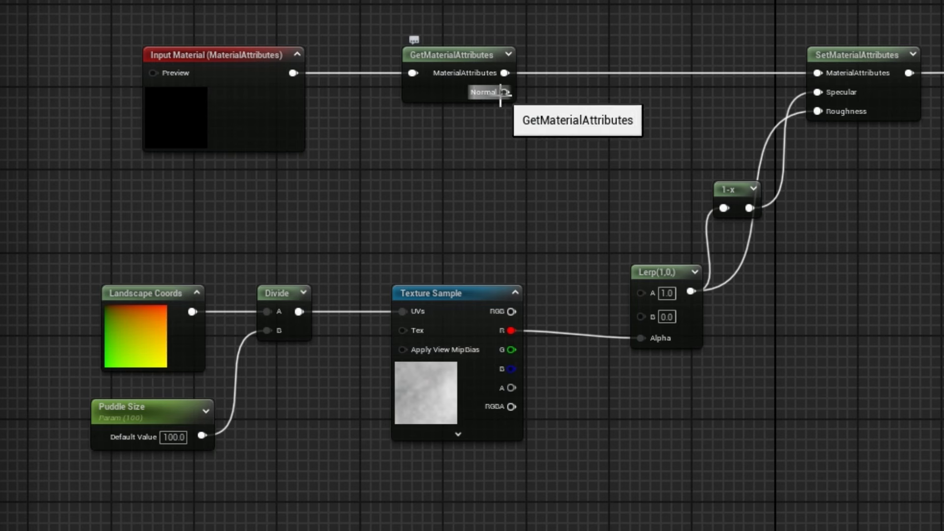
{"action": "left_click", "coordinate": [456, 155]}
{"action": "left_click_drag", "start_coordinate": [541, 167], "coordinate": [462, 142]}
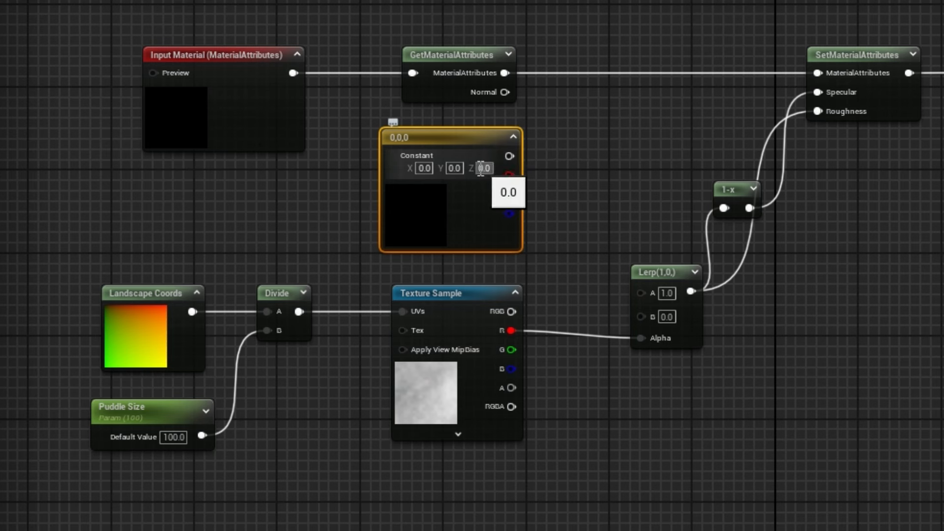
{"action": "left_click", "coordinate": [483, 168]}
{"action": "type", "text": "1"}
{"action": "key", "text": "Return"}
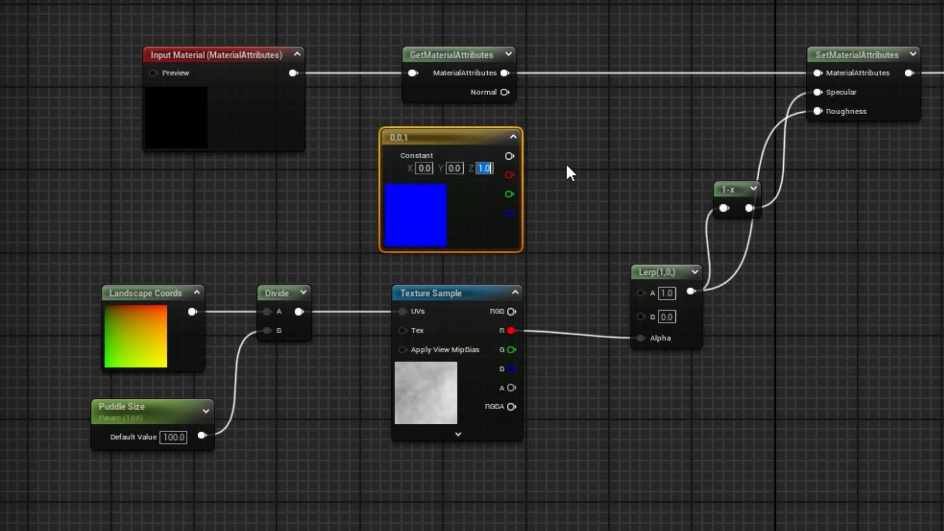
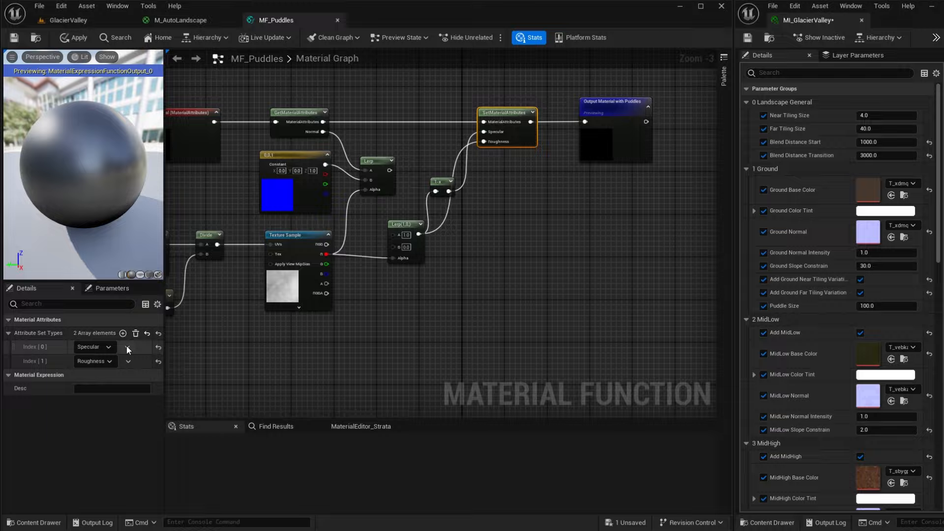
- Set the SetMaterialAttributes node's three attribute types to Normal, Roughness and Specular, in that order
{"action": "left_click", "coordinate": [148, 381]}
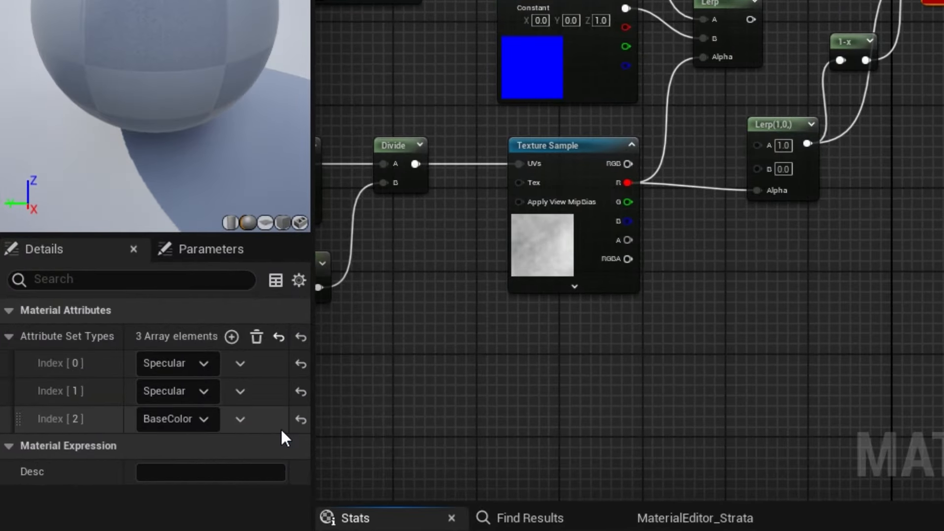
{"action": "left_click", "coordinate": [202, 364]}
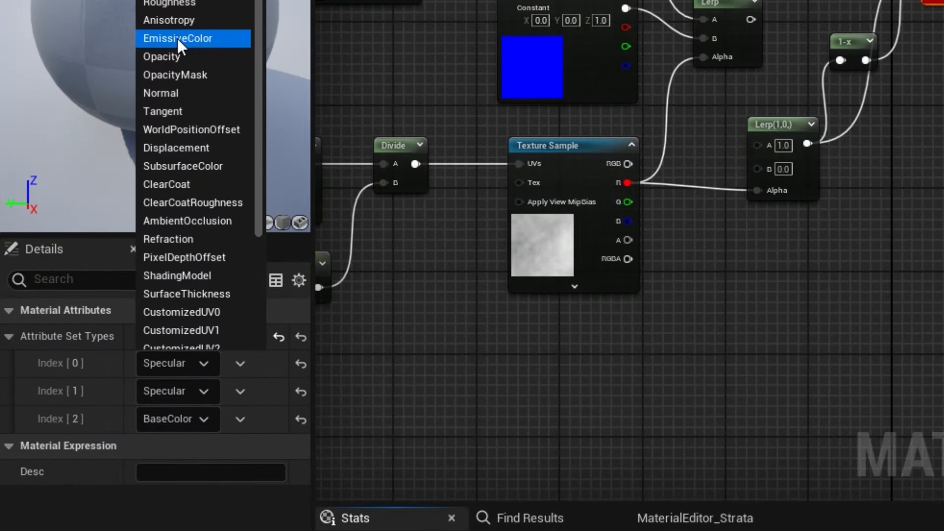
{"action": "left_click", "coordinate": [186, 94]}
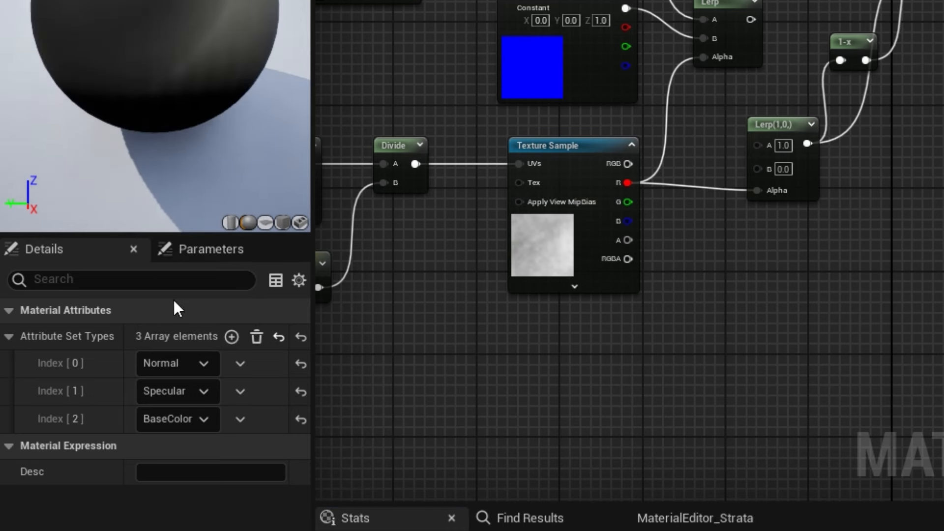
{"action": "left_click", "coordinate": [202, 388]}
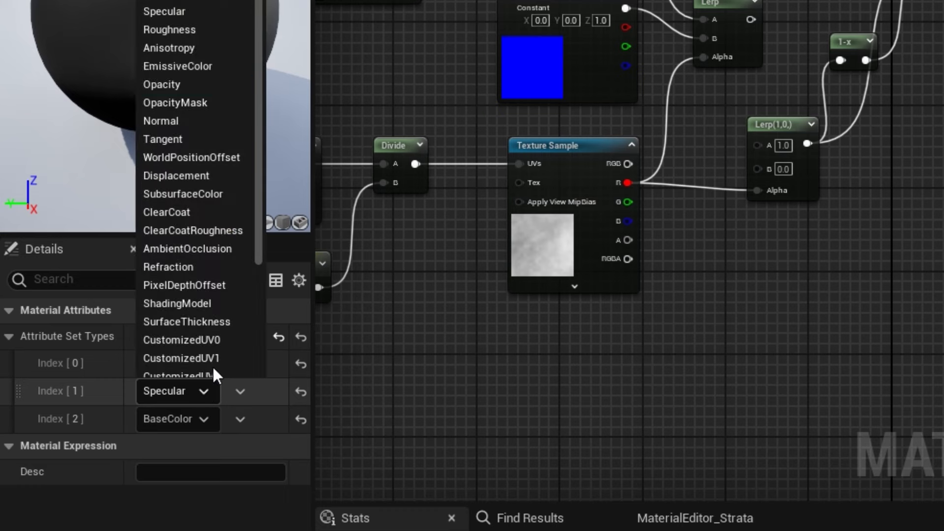
{"action": "left_click", "coordinate": [191, 28]}
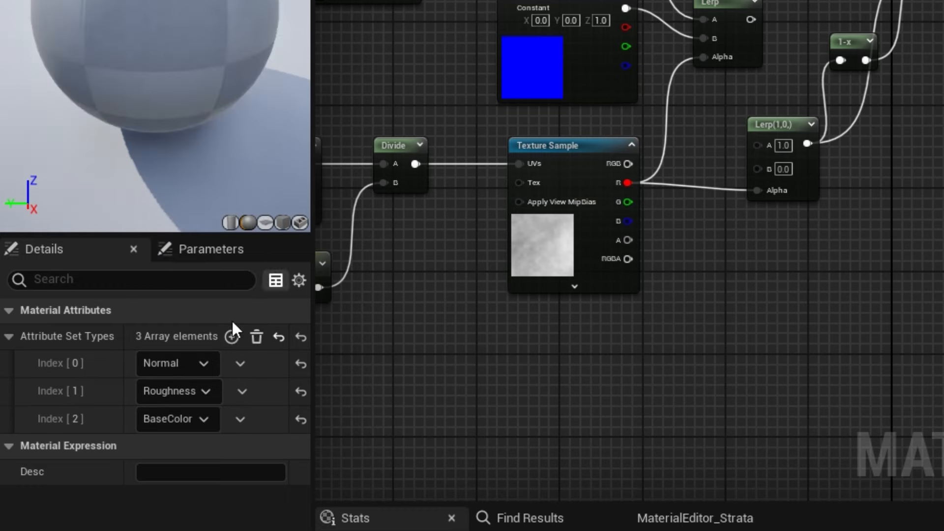
{"action": "left_click", "coordinate": [203, 417]}
{"action": "left_click", "coordinate": [198, 38]}
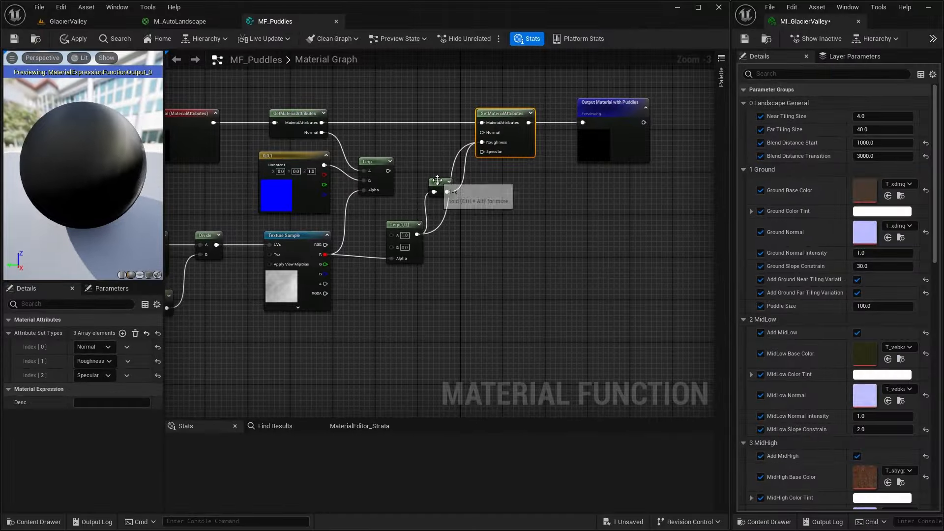
- Wire the normal Lerp to Normal, the 1-to-0 Lerp to Roughness and a repositioned OneMinus node to Specular on SetMaterialAttributes
{"action": "left_click_drag", "start_coordinate": [438, 181], "coordinate": [462, 240]}
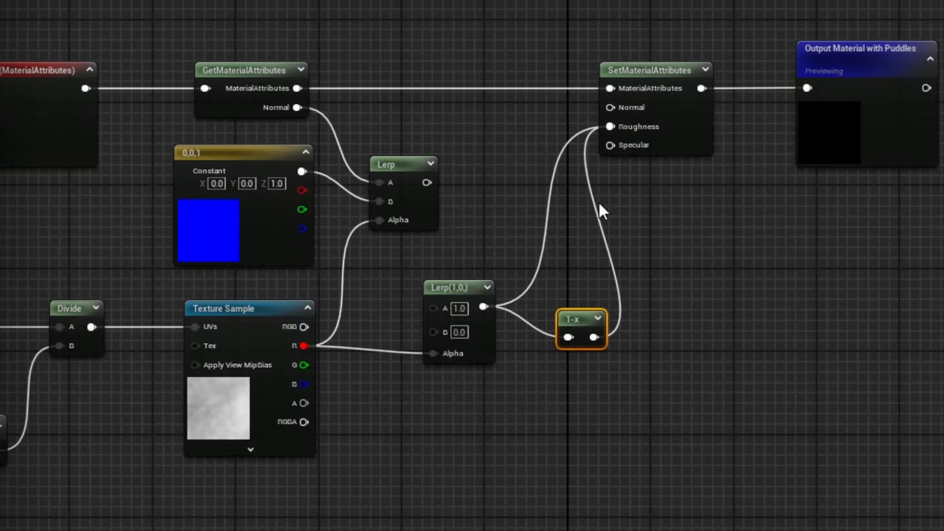
{"action": "left_click_drag", "start_coordinate": [594, 337], "coordinate": [610, 149]}
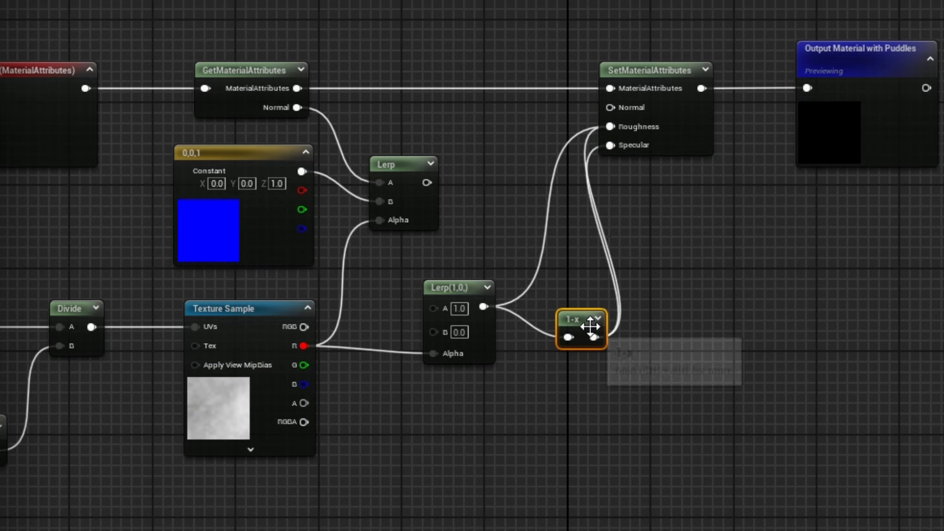
{"action": "left_click", "coordinate": [608, 126], "text": "alt"}
{"action": "left_click_drag", "start_coordinate": [483, 307], "coordinate": [618, 128]}
{"action": "left_click_drag", "start_coordinate": [586, 318], "coordinate": [588, 285]}
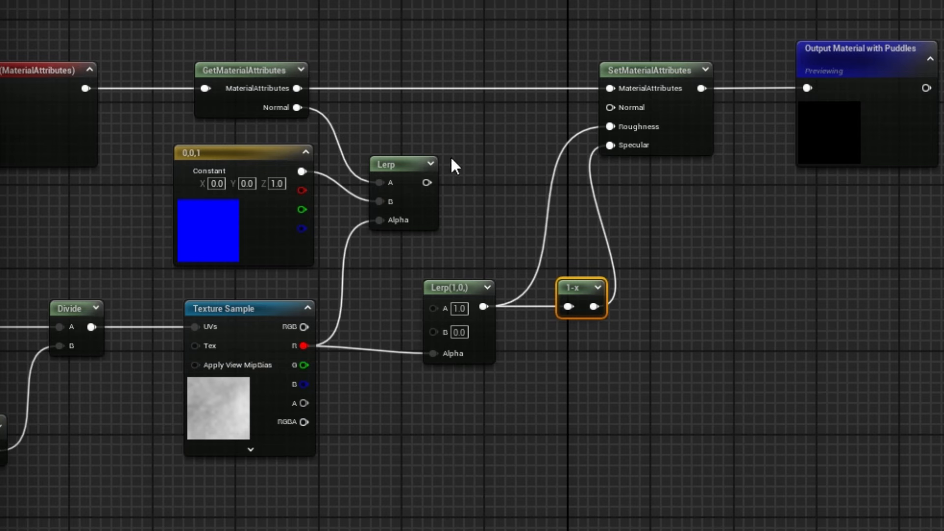
{"action": "left_click_drag", "start_coordinate": [426, 182], "coordinate": [611, 107]}
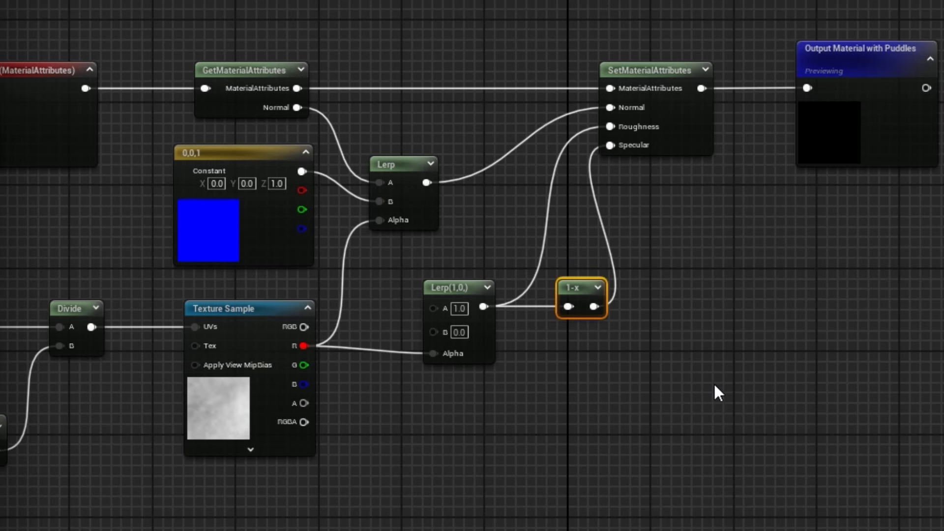
{"action": "right_click_drag", "start_coordinate": [672, 253], "coordinate": [873, 240]}
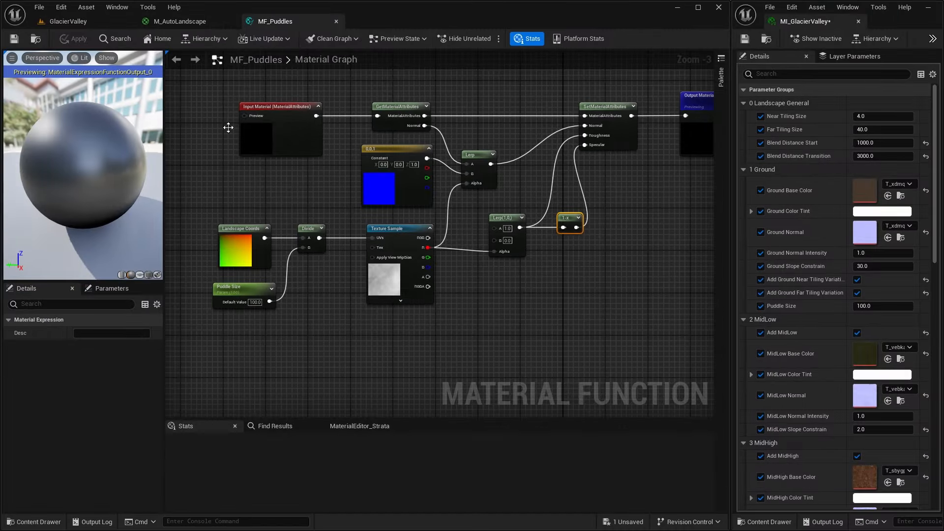
- Inspect the puddles on the valley floor in the GlacierValley level from several camera angles
{"action": "left_click", "coordinate": [92, 21]}
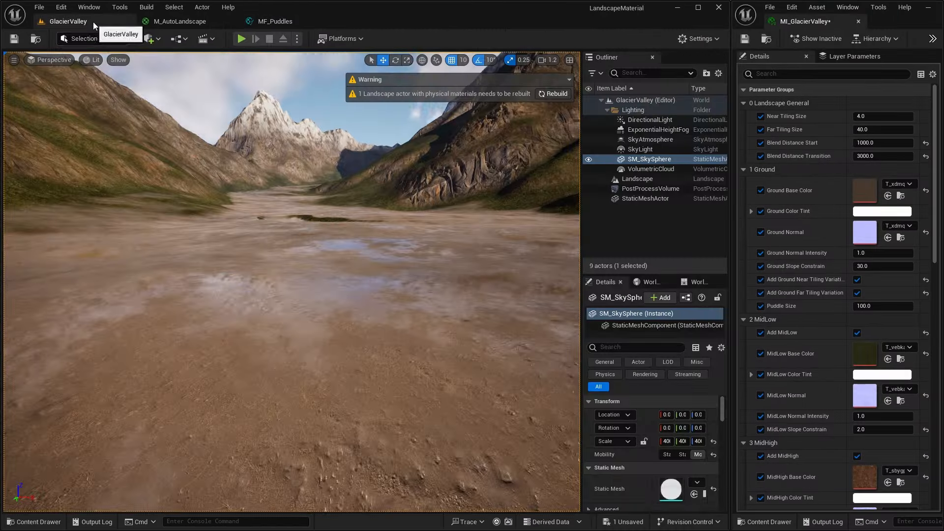
{"action": "right_click_drag", "start_coordinate": [349, 201], "coordinate": [302, 260]}
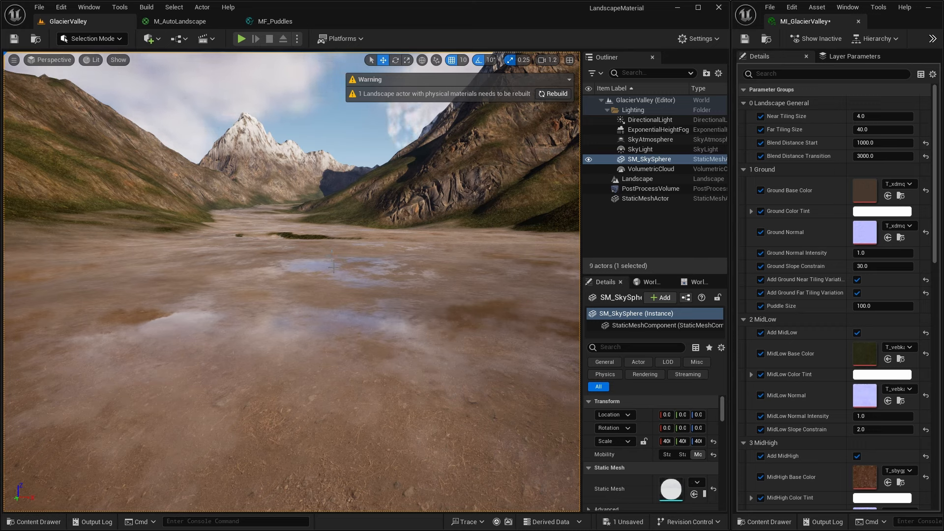
{"action": "right_click_drag", "start_coordinate": [292, 282], "coordinate": [268, 297]}
{"action": "key", "text": "d"}
{"action": "right_click_drag", "start_coordinate": [353, 297], "coordinate": [352, 297]}
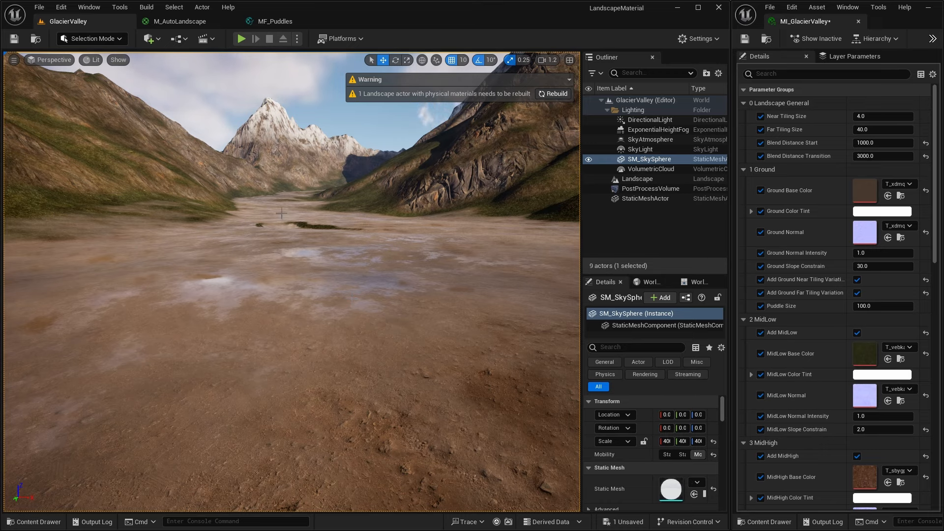
- In MF_Puddles, shift the Landscape Coords, Puddle Size, Divide and Texture Sample nodes away from the Lerp nodes to make room
{"action": "left_click", "coordinate": [300, 22]}
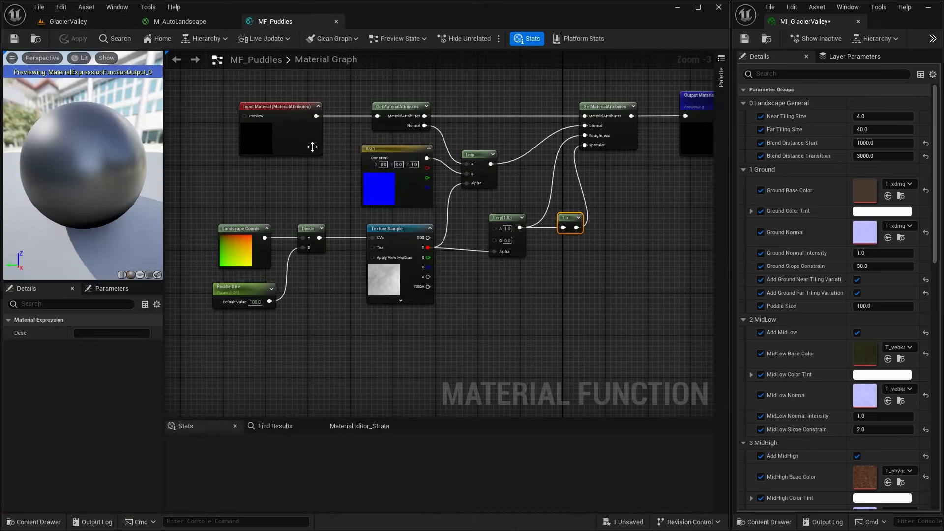
{"action": "right_click_drag", "start_coordinate": [494, 283], "coordinate": [587, 264]}
{"action": "left_click_drag", "start_coordinate": [298, 196], "coordinate": [499, 321]}
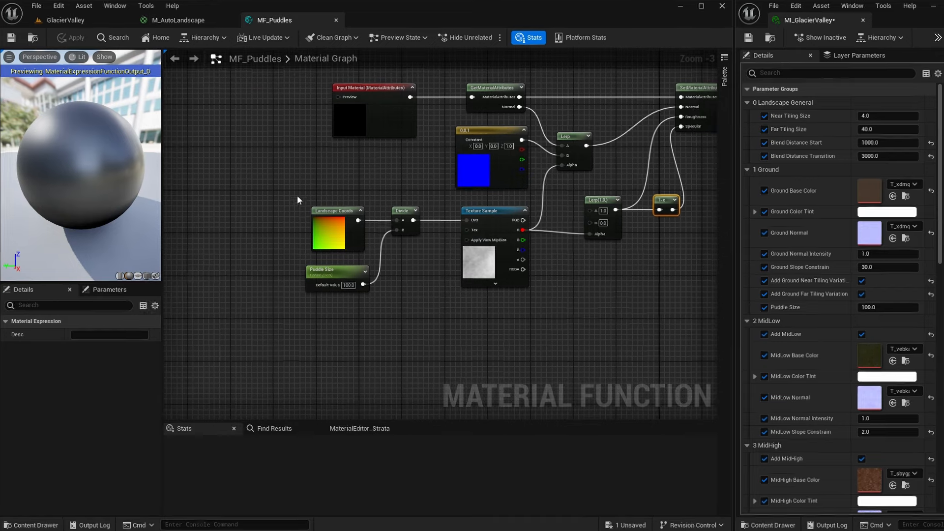
{"action": "left_click_drag", "start_coordinate": [636, 266], "coordinate": [396, 271]}
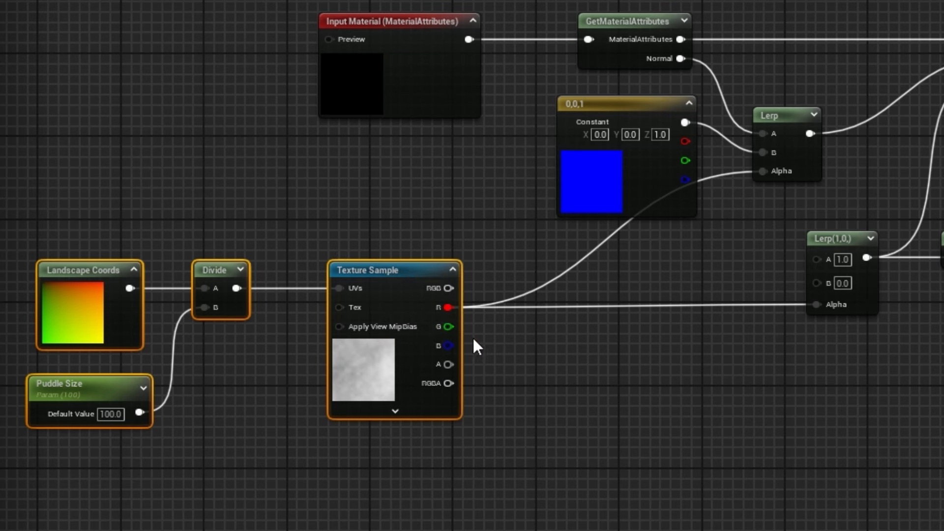
- Add a Power node with its Base fed by the Texture Sample's red channel
{"action": "left_click_drag", "start_coordinate": [447, 307], "coordinate": [559, 356]}
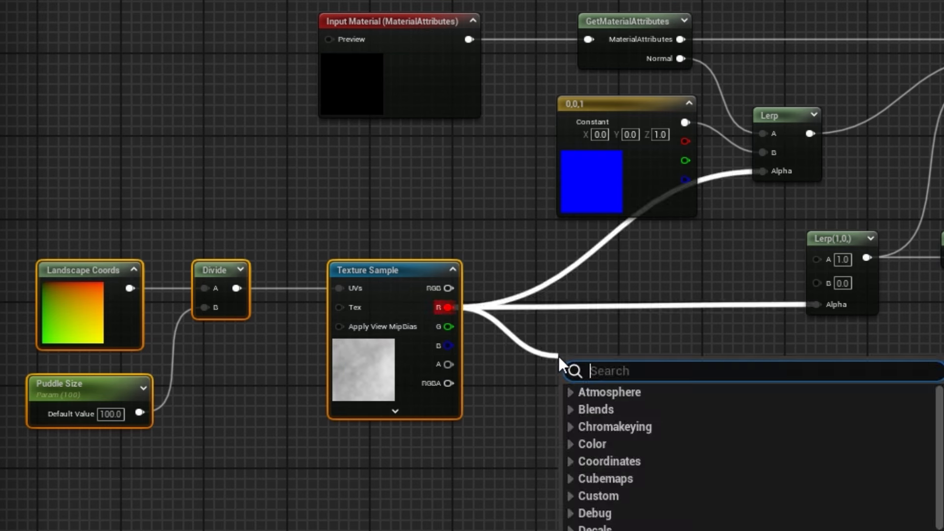
{"action": "type", "text": "power"}
{"action": "key", "text": "Return"}
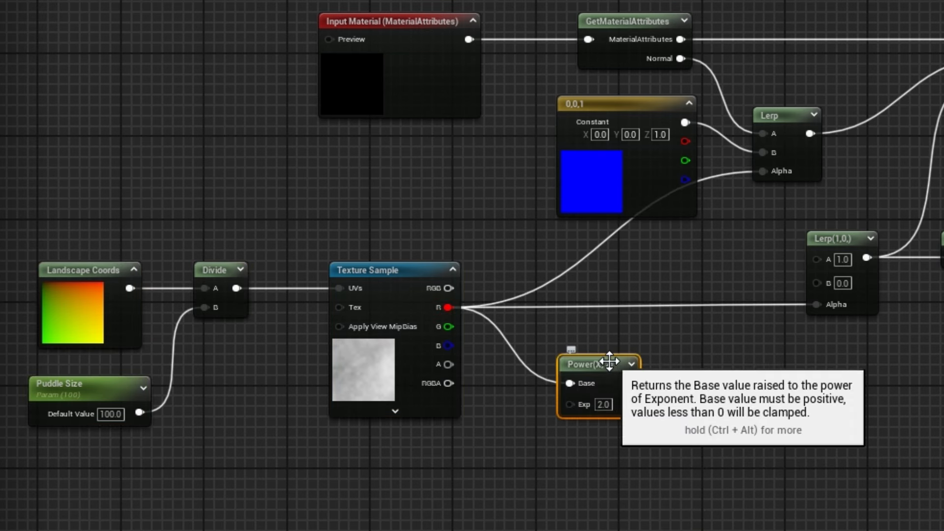
- Duplicate the Puddle Size parameter, place the copy below the Texture Sample and rename it Puddle Constrain
{"action": "left_click", "coordinate": [83, 385]}
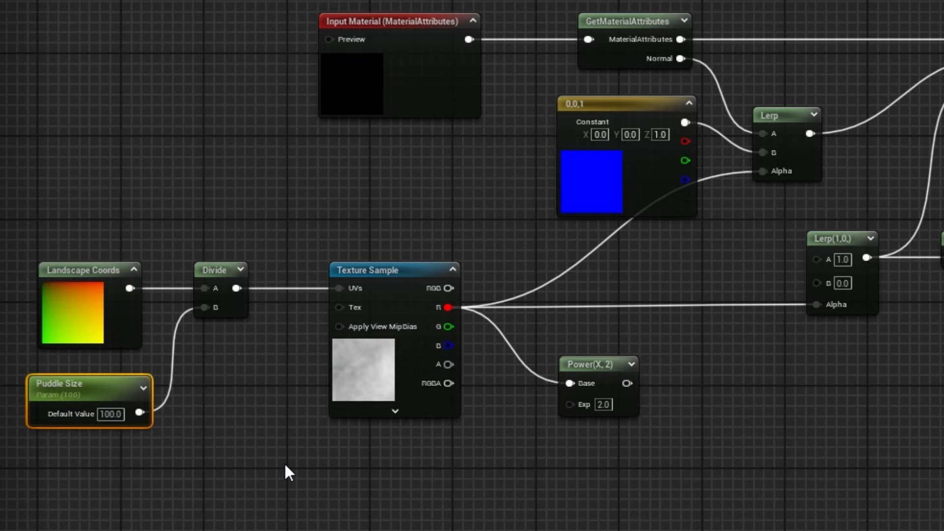
{"action": "key", "text": "ctrl+d"}
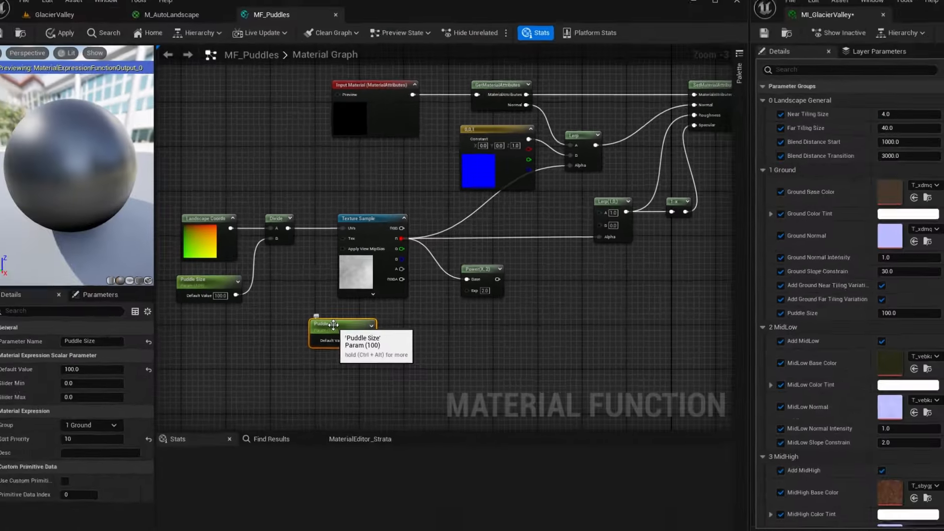
{"action": "left_click_drag", "start_coordinate": [334, 324], "coordinate": [367, 318]}
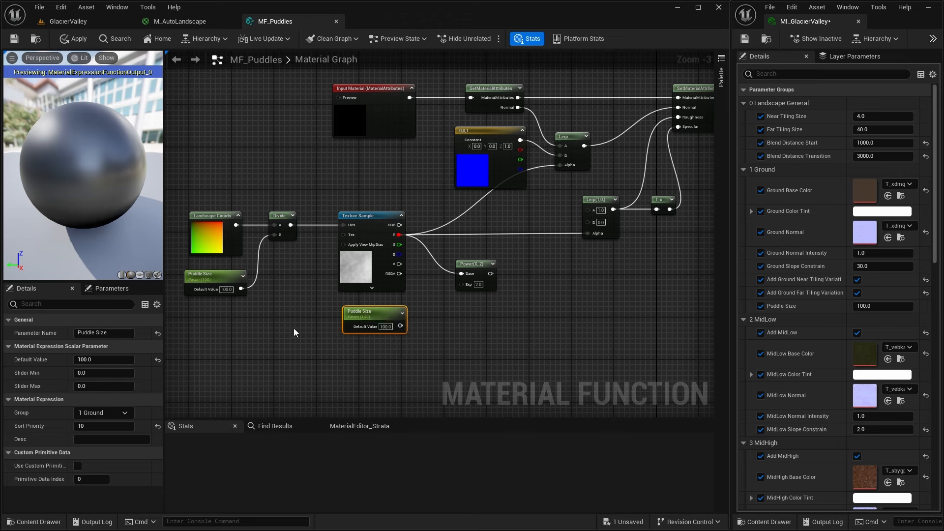
{"action": "double_click", "coordinate": [101, 333]}
{"action": "type", "text": "Constrain"}
{"action": "key", "text": "Return"}
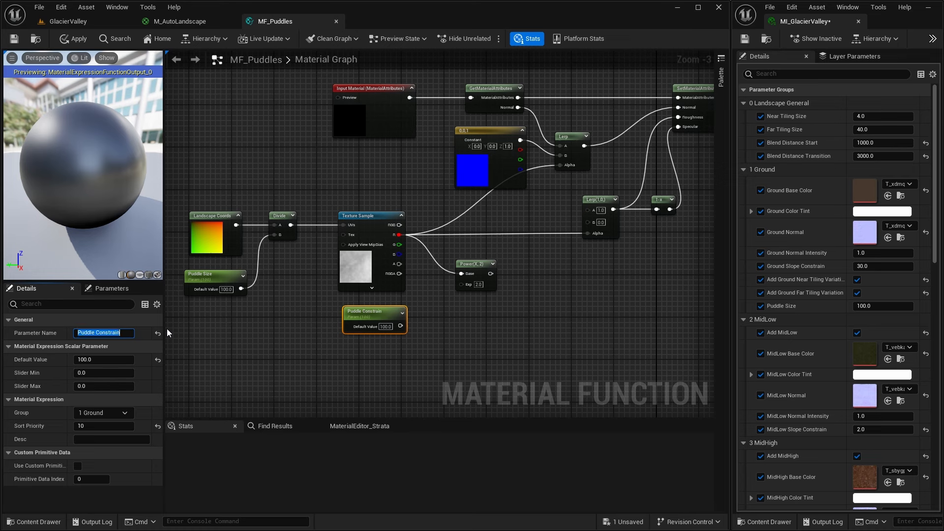
- Set Puddle Constrain's default value to 1 and edit its sort priority
{"action": "left_click", "coordinate": [101, 360]}
{"action": "type", "text": "1"}
{"action": "key", "text": "Return"}
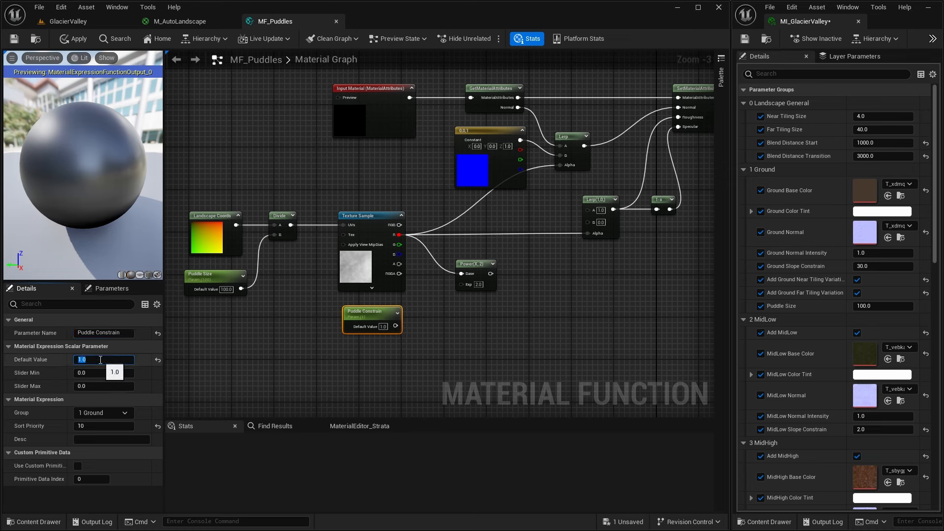
{"action": "left_click", "coordinate": [92, 426]}
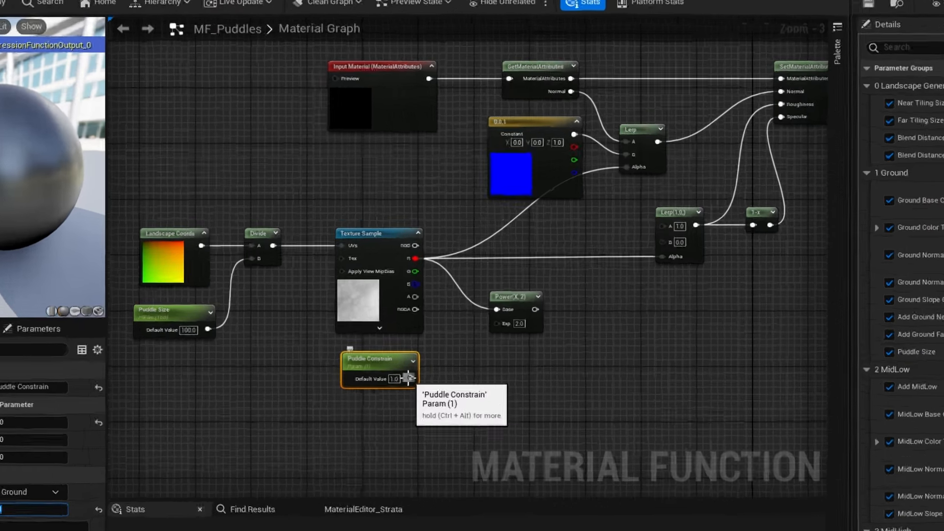
- Connect Puddle Constrain to Power's Exp and replace the red channel on both Lerp Alpha inputs with Power's output
{"action": "left_click_drag", "start_coordinate": [396, 327], "coordinate": [463, 287]}
{"action": "left_click_drag", "start_coordinate": [570, 400], "coordinate": [570, 402]}
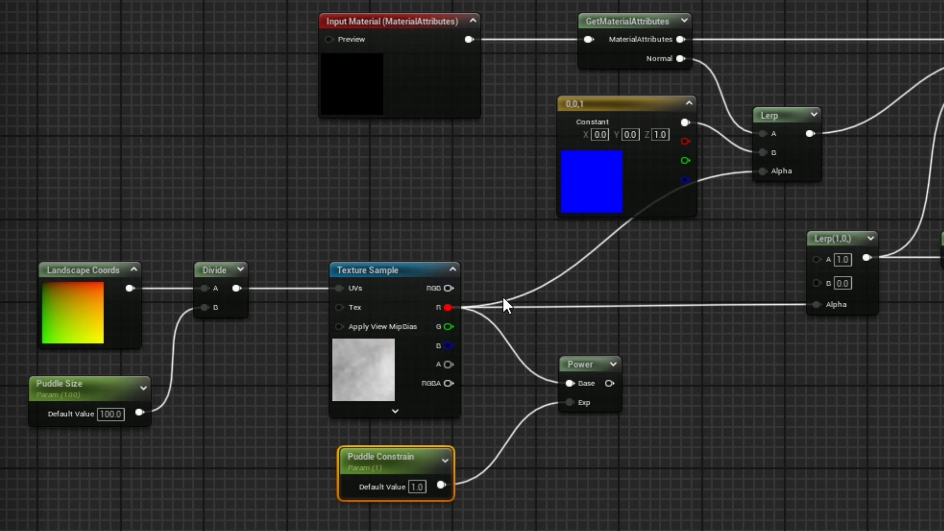
{"action": "left_click", "coordinate": [762, 171], "text": "alt"}
{"action": "left_click", "coordinate": [817, 305], "text": "alt"}
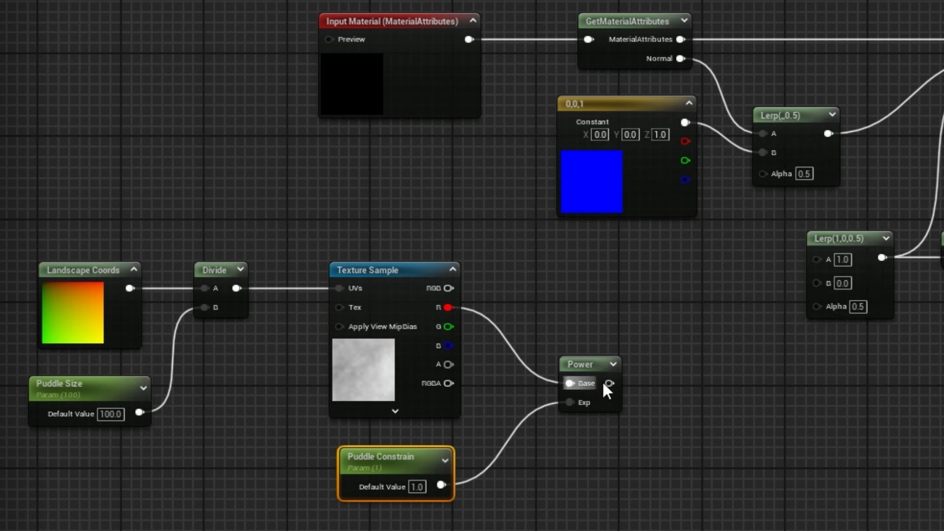
{"action": "left_click_drag", "start_coordinate": [609, 383], "coordinate": [768, 171]}
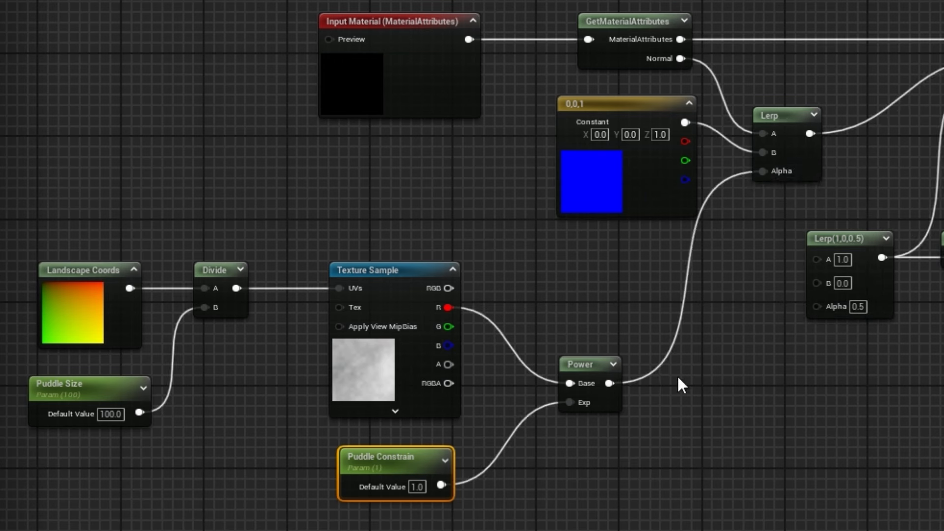
{"action": "left_click_drag", "start_coordinate": [609, 383], "coordinate": [818, 306]}
- Align the Power node with the Texture Sample output, reposition the 0,0,1 constant vector and save MF_Puddles
{"action": "left_click_drag", "start_coordinate": [595, 370], "coordinate": [579, 295]}
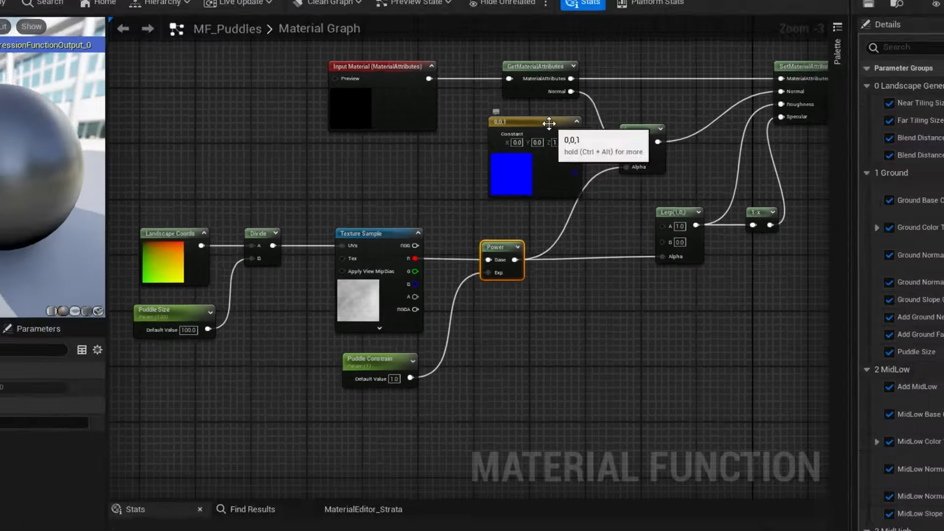
{"action": "left_click", "coordinate": [648, 109]}
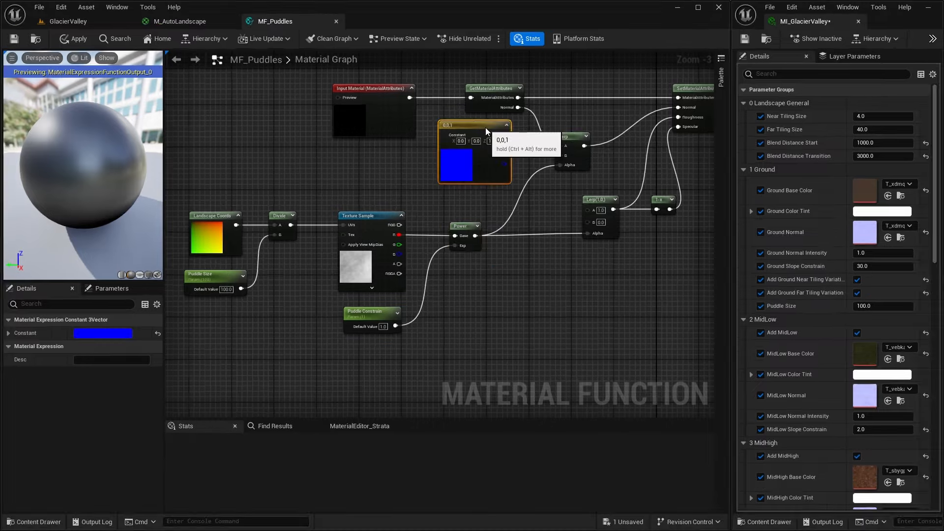
{"action": "left_click", "coordinate": [14, 39]}
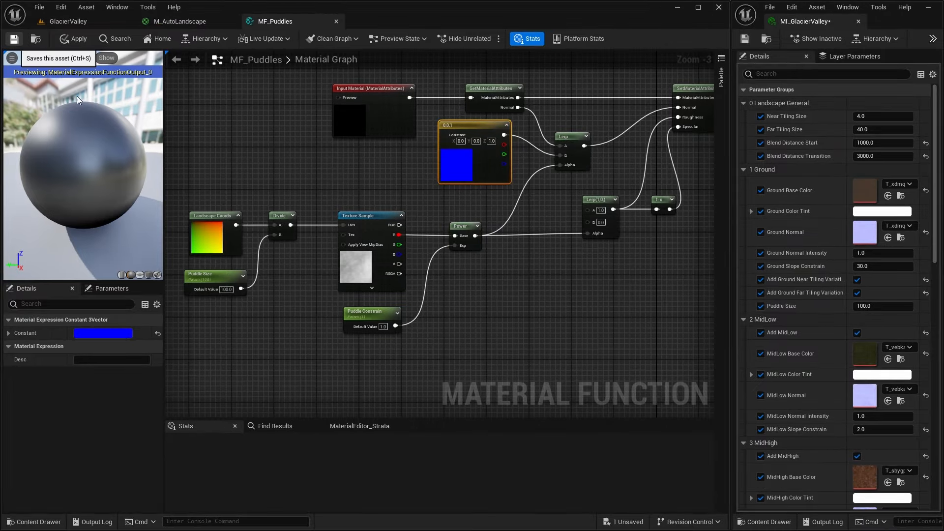
- With the GlacierValley level in view, enable Puddle Constrain in MI_GlacierValley and set it to 2
{"action": "left_click", "coordinate": [84, 22]}
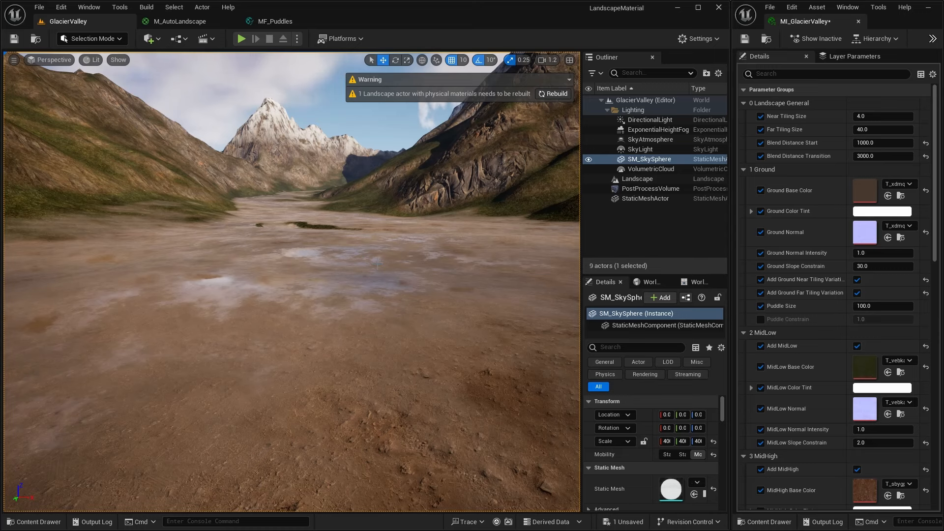
{"action": "left_click", "coordinate": [760, 320]}
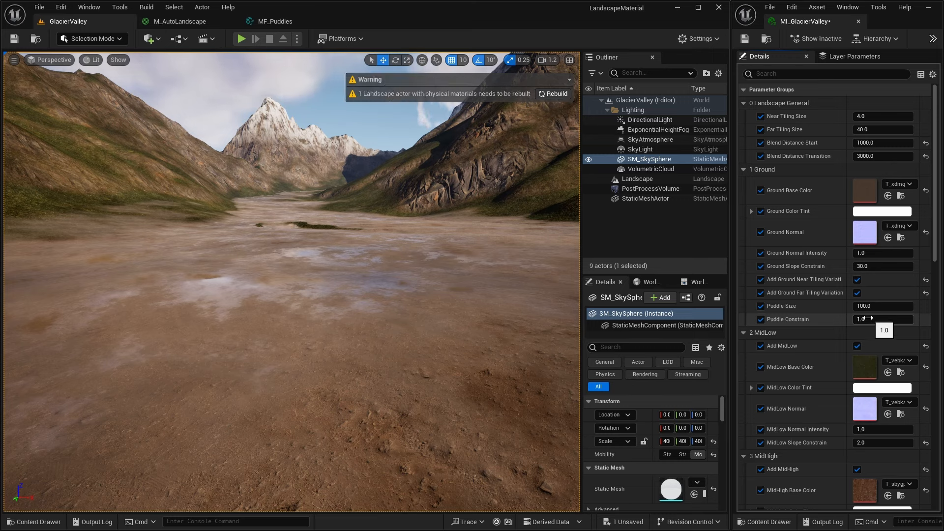
{"action": "left_click", "coordinate": [868, 319]}
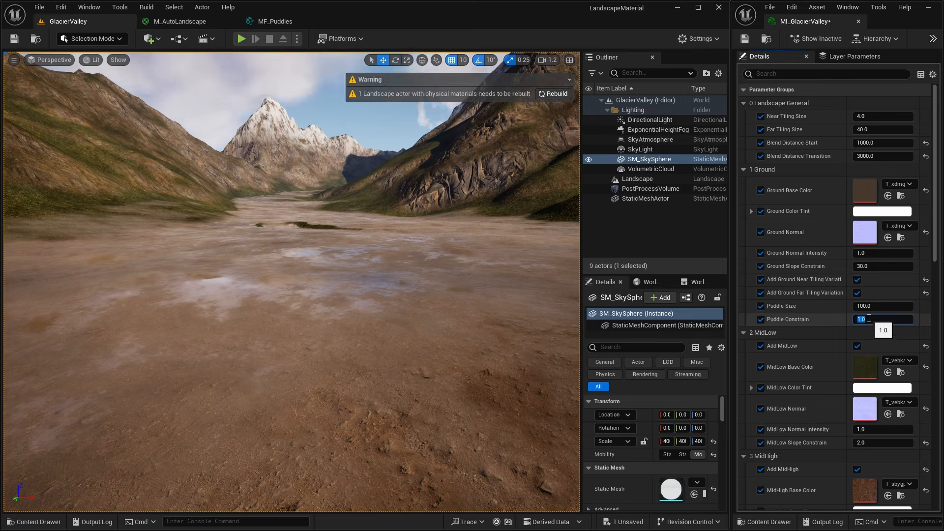
{"action": "key", "text": "Return"}
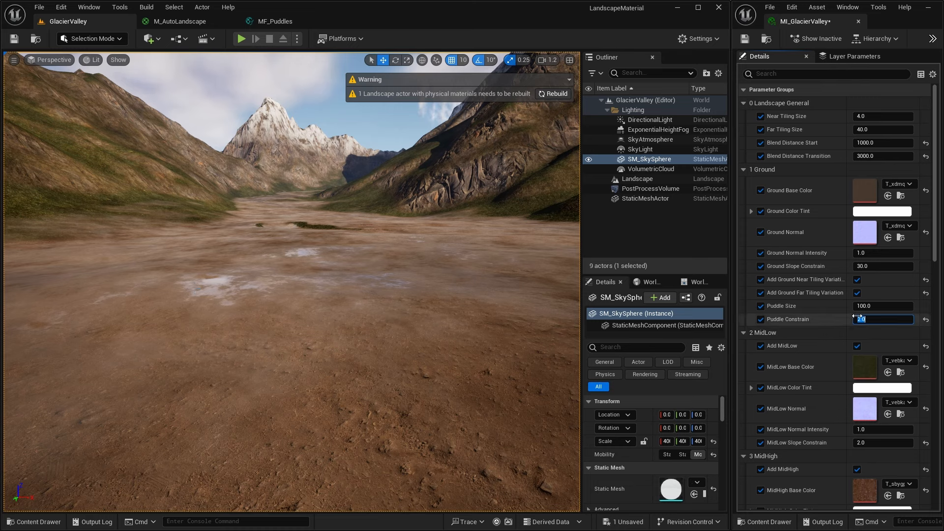
- Set Puddle Constrain to 4 in MI_GlacierValley
{"action": "key", "text": "Return"}
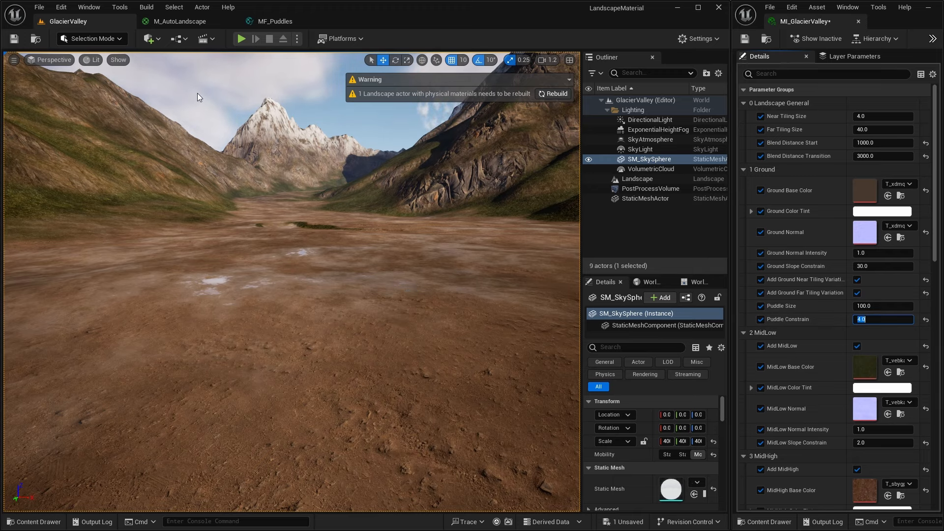
- In MF_Puddles, insert a Multiply node between Power's output and the Alpha inputs of both Lerp nodes, placing it beside Power
{"action": "left_click", "coordinate": [275, 22]}
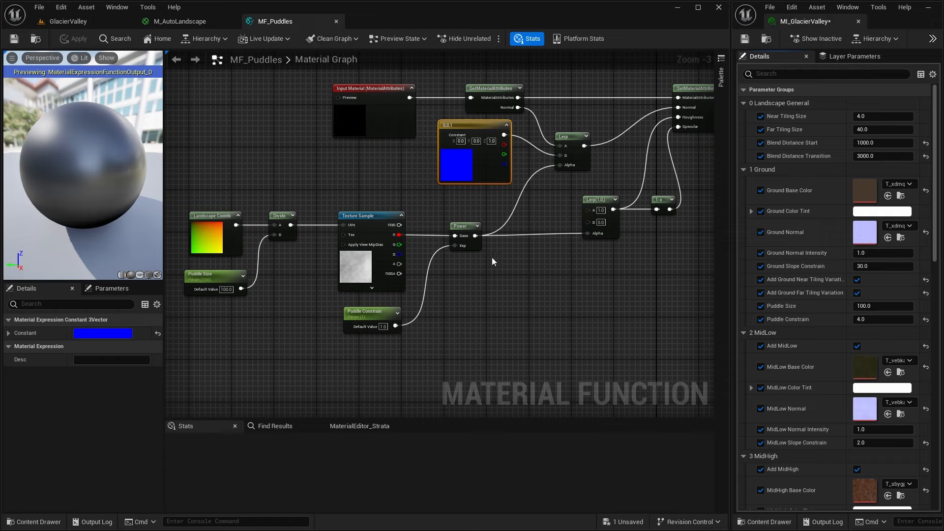
{"action": "right_click_drag", "start_coordinate": [483, 261], "coordinate": [392, 249]}
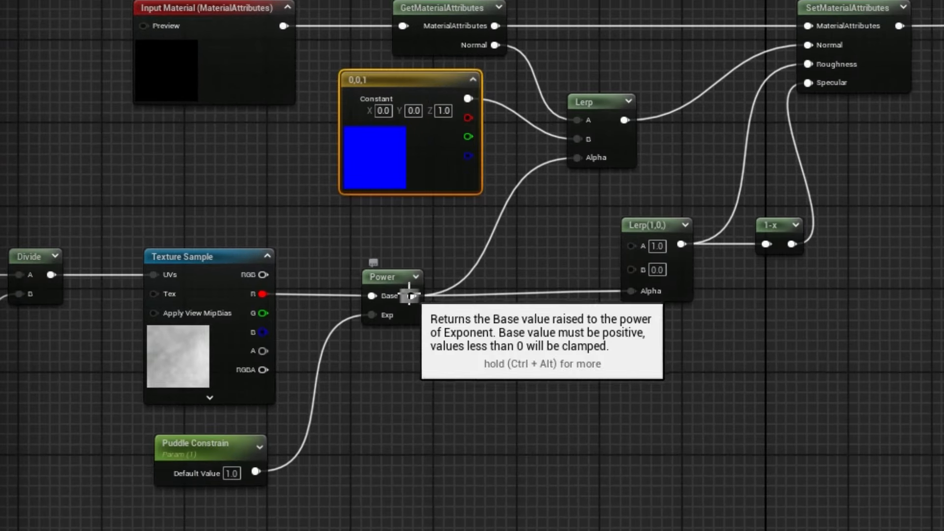
{"action": "left_click_drag", "start_coordinate": [411, 296], "coordinate": [501, 344]}
{"action": "type", "text": "mult"}
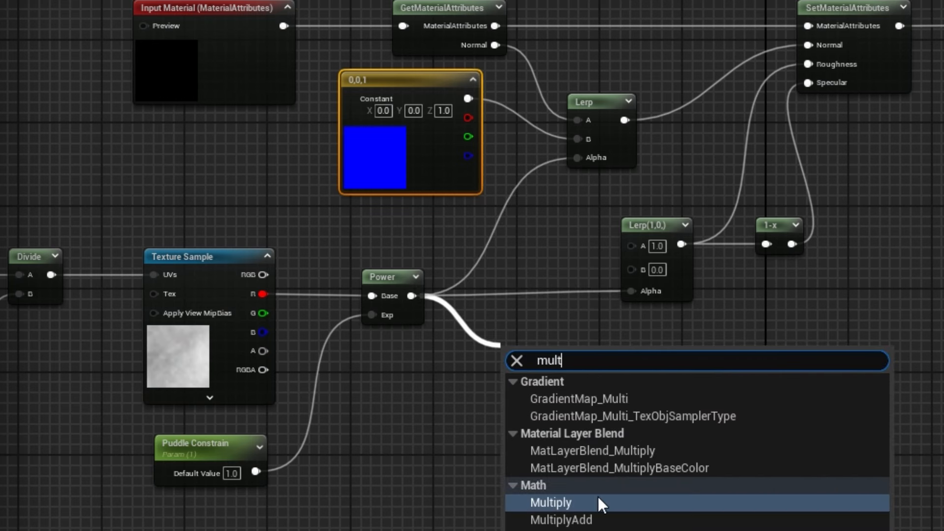
{"action": "left_click", "coordinate": [597, 496]}
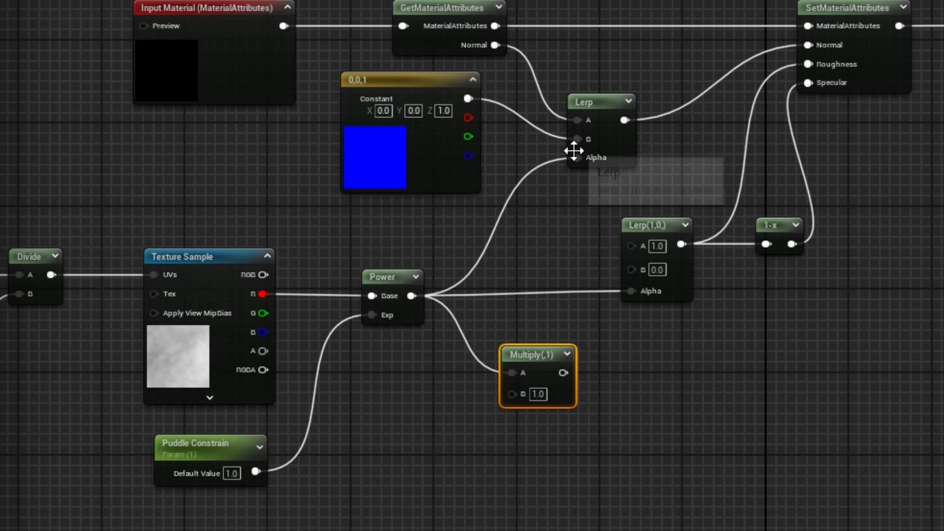
{"action": "left_click_drag", "start_coordinate": [565, 373], "coordinate": [631, 293]}
{"action": "left_click_drag", "start_coordinate": [538, 348], "coordinate": [501, 268]}
- Duplicate the Puddle Constrain parameter, place the copy below the Power and Multiply nodes and rename it Puddle Depth
{"action": "left_click", "coordinate": [225, 443]}
{"action": "key", "text": "ctrl+v"}
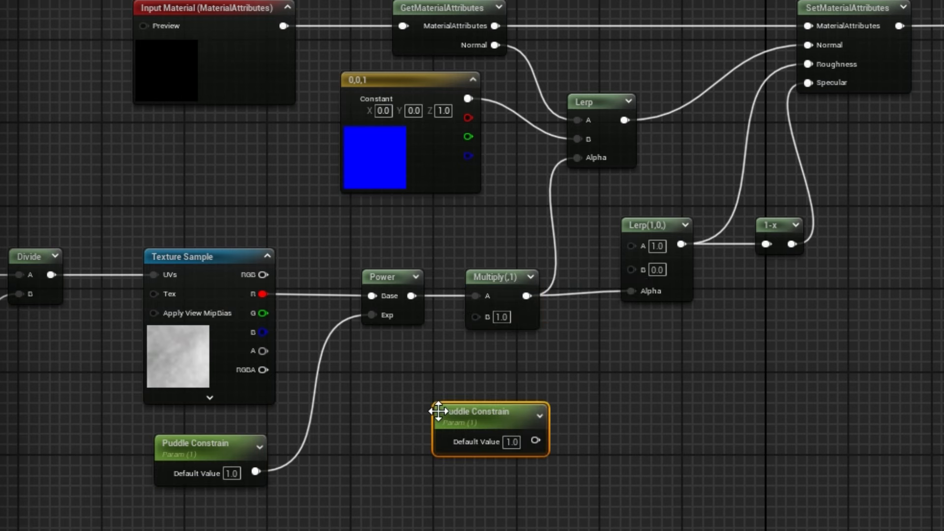
{"action": "left_click_drag", "start_coordinate": [504, 420], "coordinate": [410, 394]}
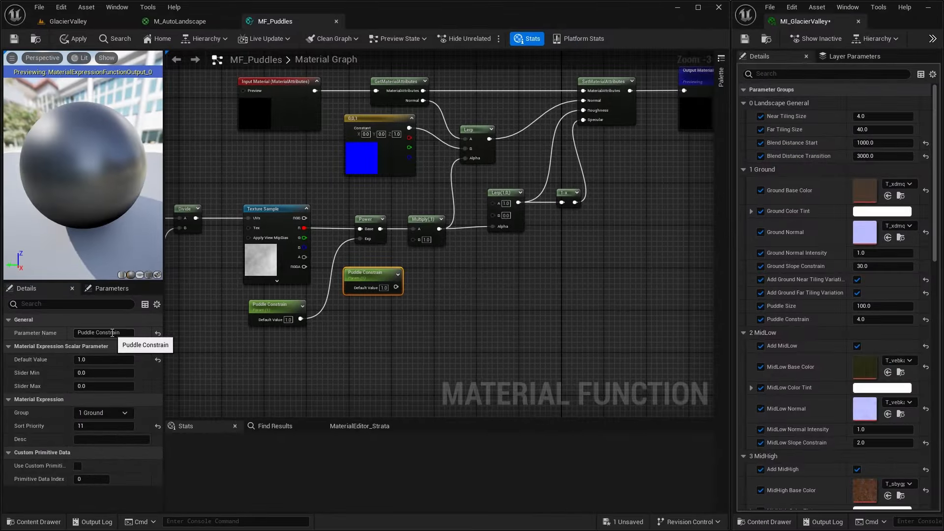
{"action": "double_click", "coordinate": [112, 333]}
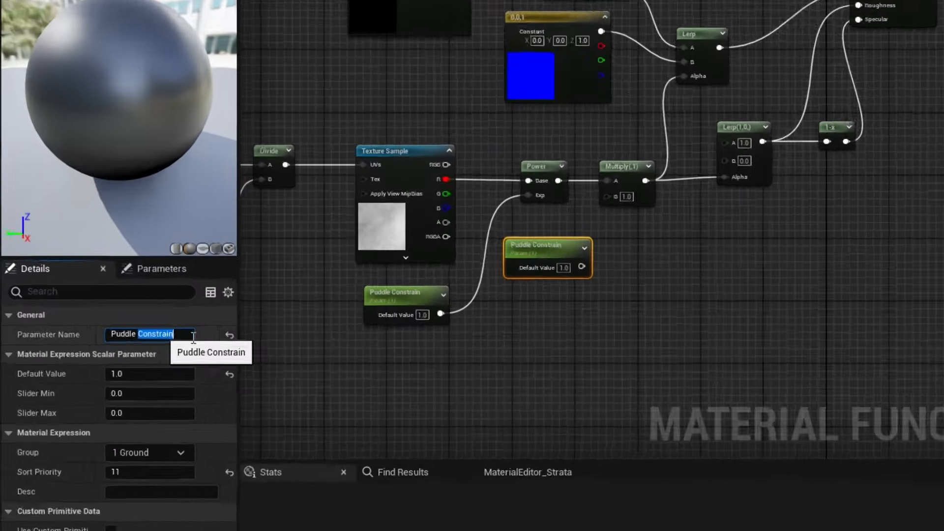
{"action": "type", "text": "Depth"}
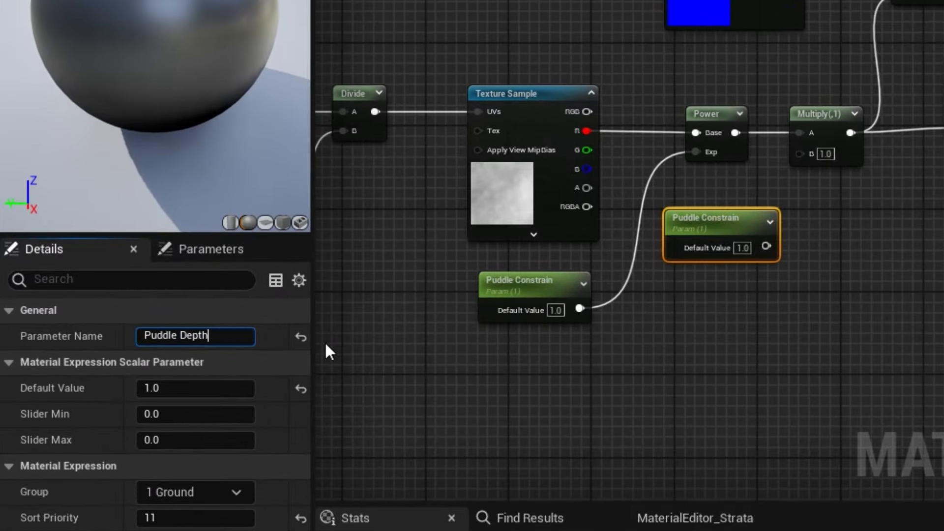
{"action": "key", "text": "Return"}
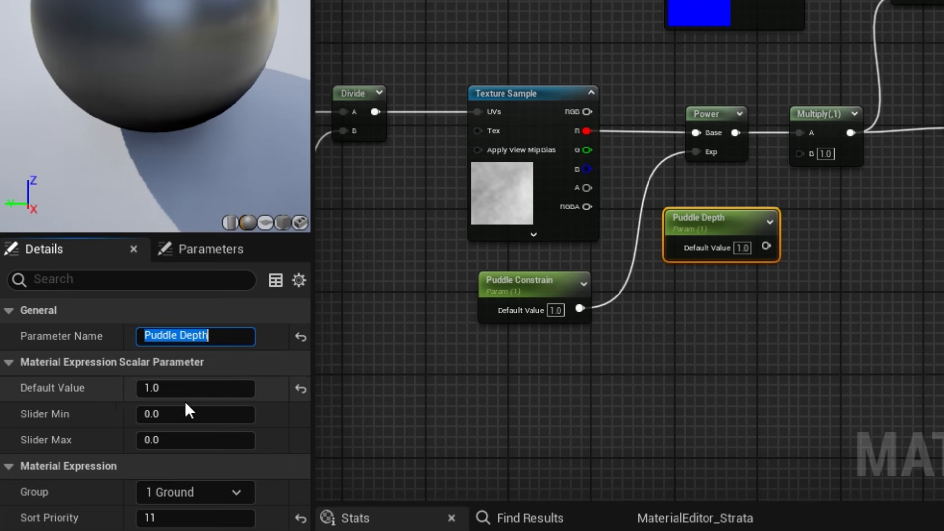
- Give Puddle Depth sort priority 12, connect it to Multiply's B input and save MF_Puddles
{"action": "left_click", "coordinate": [148, 517]}
{"action": "type", "text": "12"}
{"action": "key", "text": "Return"}
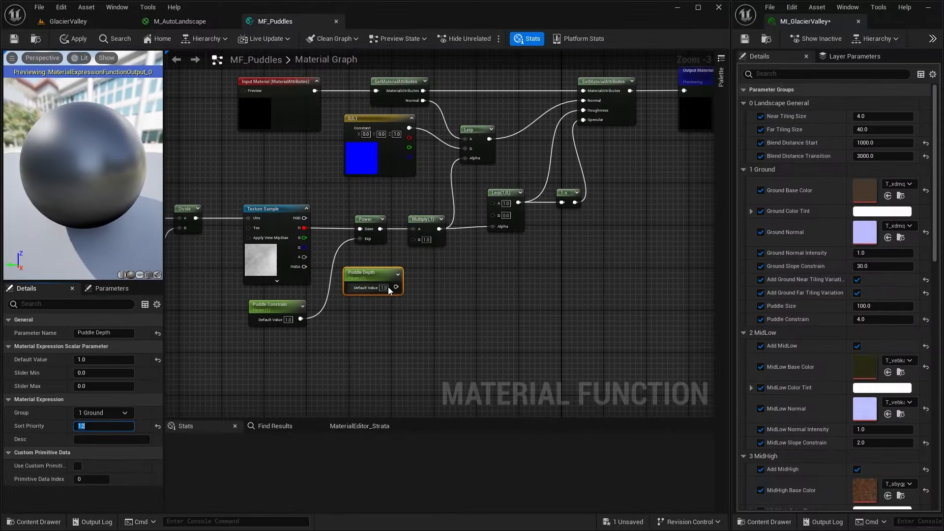
{"action": "left_click_drag", "start_coordinate": [396, 287], "coordinate": [414, 240]}
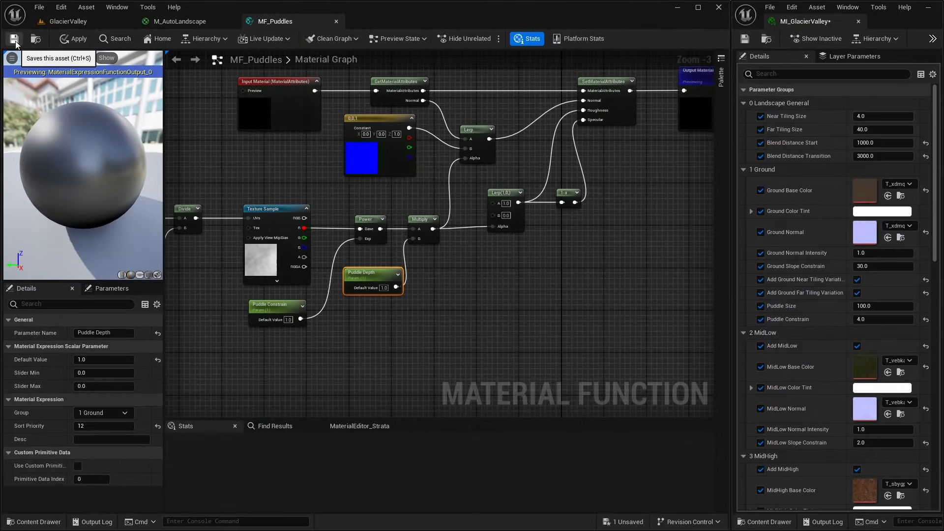
{"action": "left_click", "coordinate": [15, 39]}
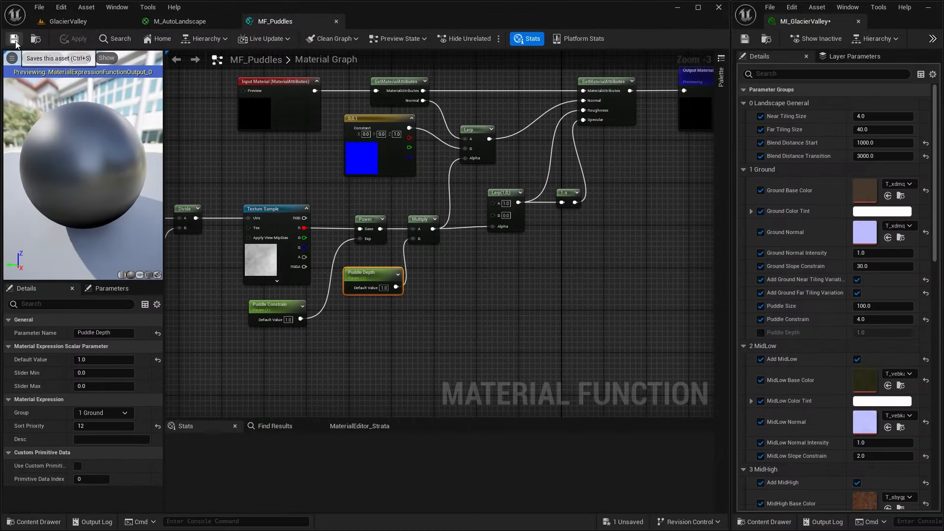
- With the GlacierValley level in view, enable Puddle Depth in MI_GlacierValley and set it to 2
{"action": "left_click", "coordinate": [96, 20]}
{"action": "mouse_move", "coordinate": [370, 243]}
{"action": "right_mouse_down"}
{"action": "mouse_move", "coordinate": [388, 259]}
{"action": "mouse_move", "coordinate": [383, 248]}
{"action": "right_mouse_up"}
{"action": "key", "text": "w"}
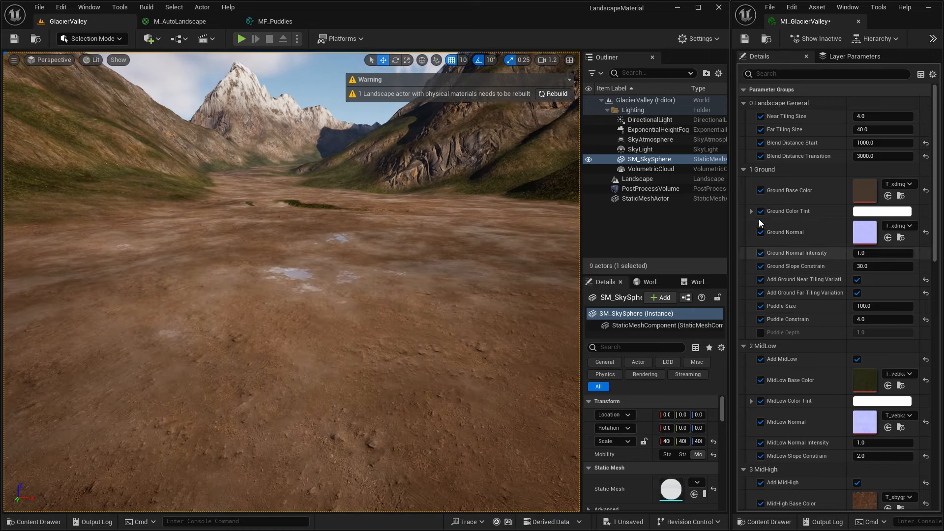
{"action": "left_click", "coordinate": [761, 332]}
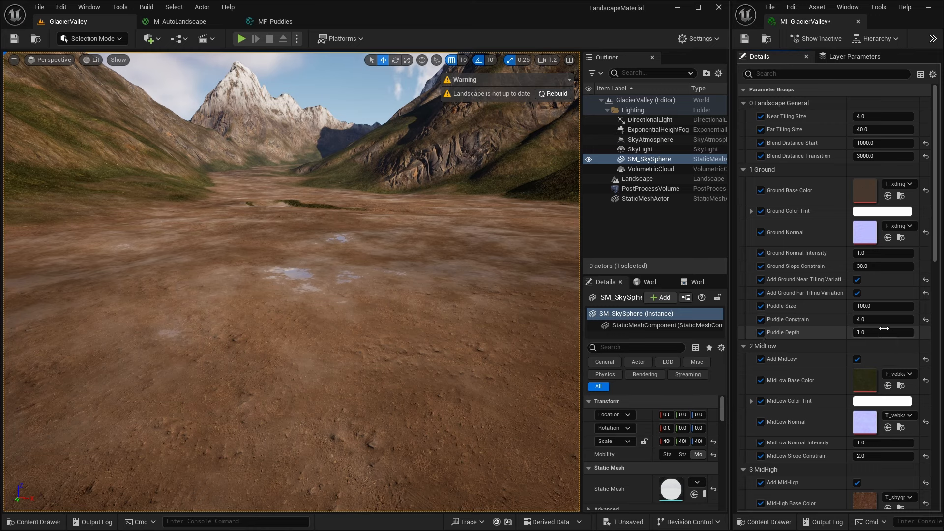
{"action": "left_click", "coordinate": [875, 333]}
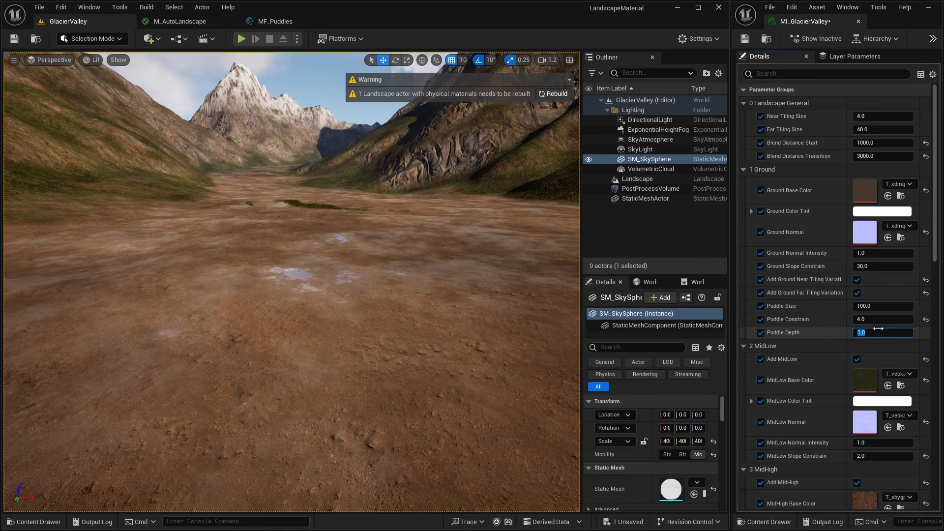
{"action": "key", "text": "Return"}
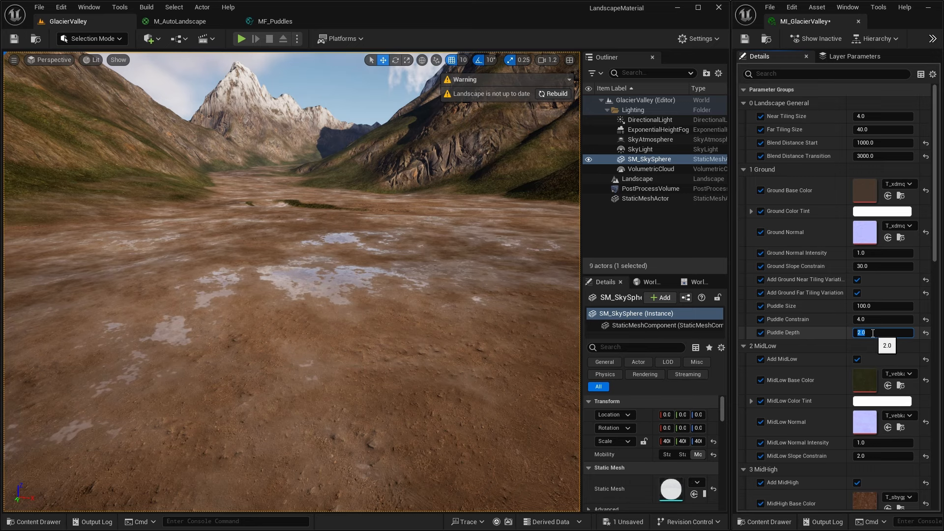
- Compare Puddle Depth values of 3, 1 and 2 on the landscape, leaving the parameter at 3
{"action": "type", "text": "3"}
{"action": "key", "text": "Return"}
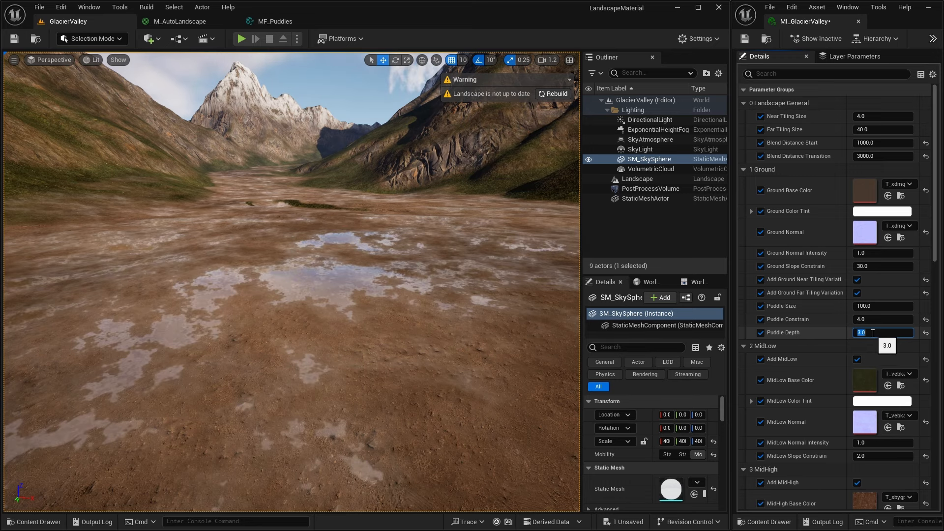
{"action": "type", "text": "1"}
{"action": "key", "text": "Return"}
{"action": "type", "text": "2"}
{"action": "key", "text": "Return"}
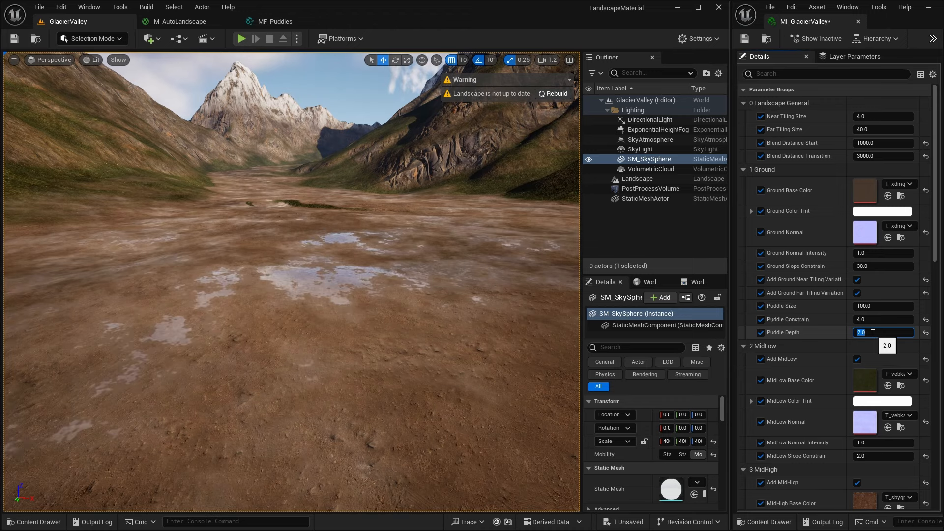
{"action": "type", "text": "3"}
{"action": "key", "text": "Return"}
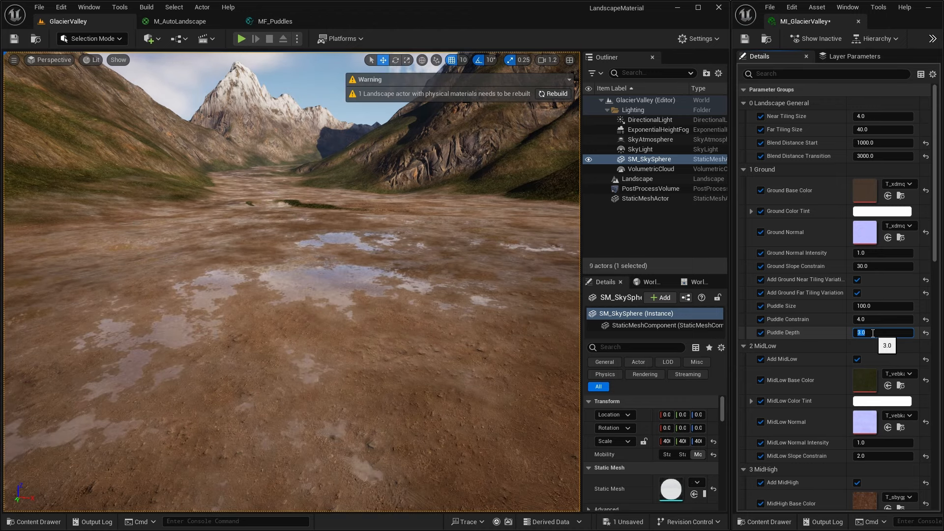
- Examine the puddles and their reflections on the valley floor from several positions in the GlacierValley level
{"action": "right_click_drag", "start_coordinate": [442, 295], "coordinate": [429, 266]}
{"action": "key", "text": "s"}
{"action": "key", "text": "w"}
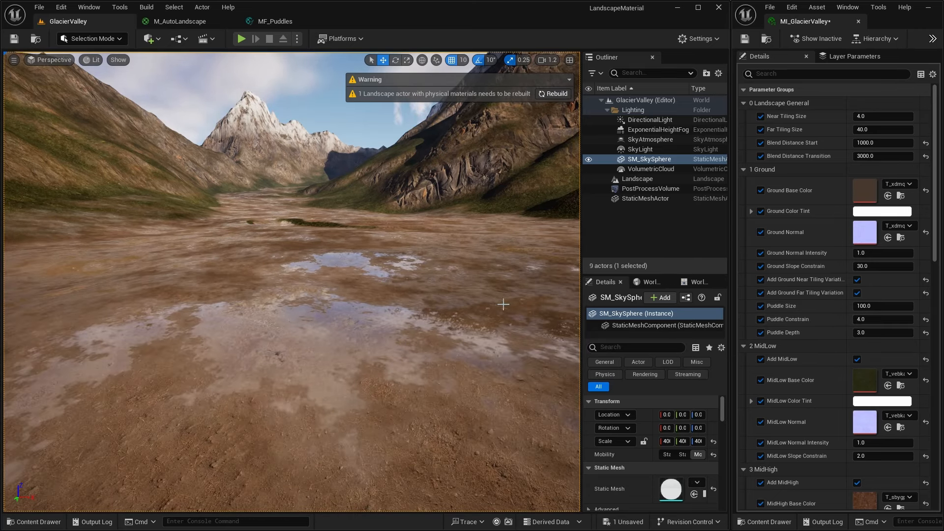
{"action": "key", "text": "s"}
{"action": "mouse_move", "coordinate": [419, 275]}
{"action": "right_mouse_down"}
{"action": "mouse_move", "coordinate": [418, 287]}
{"action": "mouse_move", "coordinate": [409, 274]}
{"action": "right_mouse_up"}
{"action": "key", "text": "e"}
{"action": "key", "text": "w"}
{"action": "key", "text": "a"}
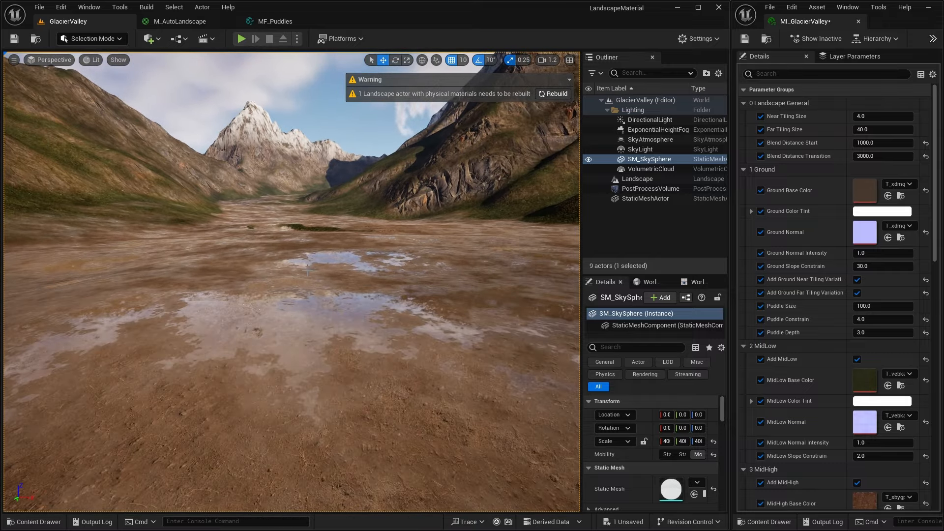
{"action": "right_click_drag", "start_coordinate": [409, 274], "coordinate": [402, 272]}
{"action": "key", "text": "s"}
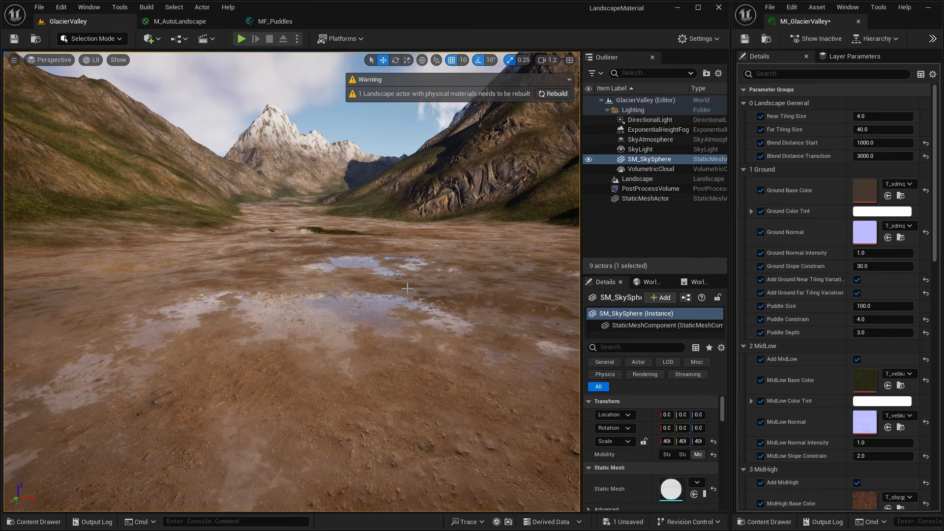
- In MF_Puddles, add a fourth attribute to the SetMaterialAttributes node and set it to Metallic
{"action": "left_click", "coordinate": [270, 24]}
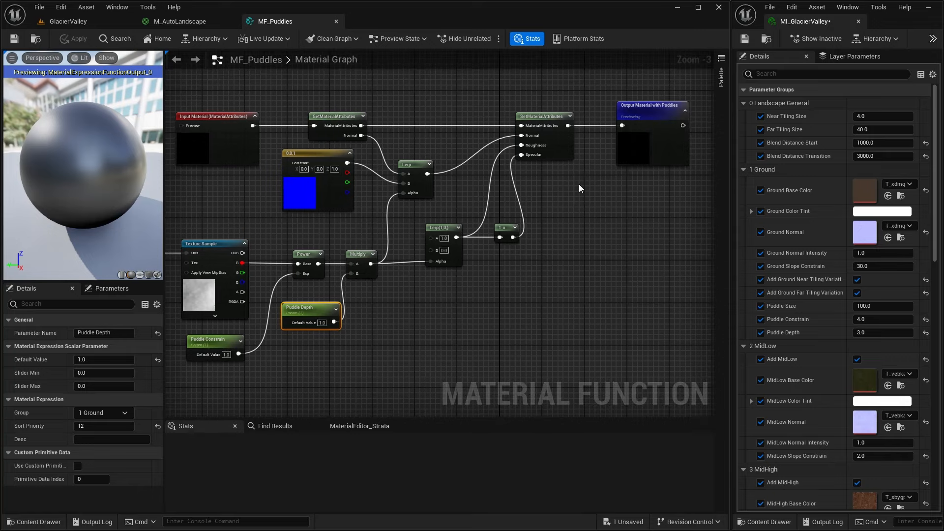
{"action": "left_click", "coordinate": [543, 116]}
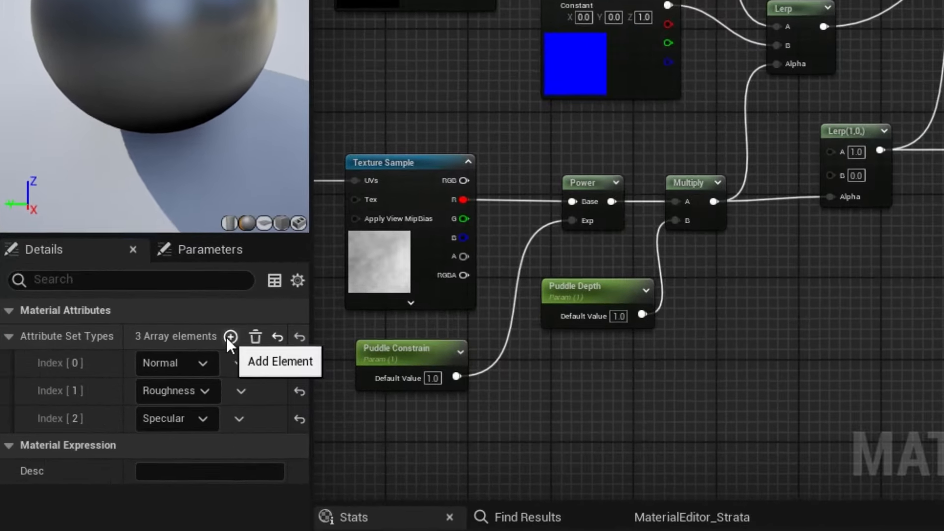
{"action": "left_click", "coordinate": [123, 333]}
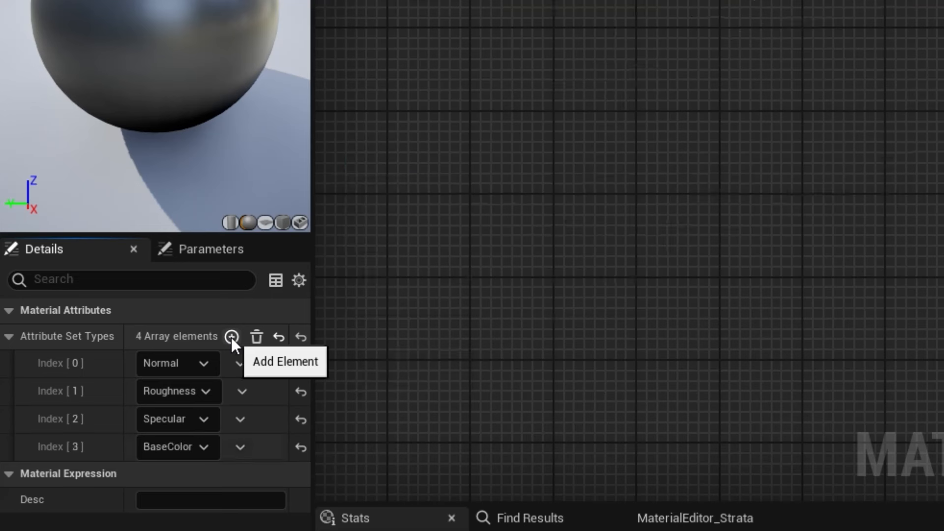
{"action": "left_click", "coordinate": [203, 447]}
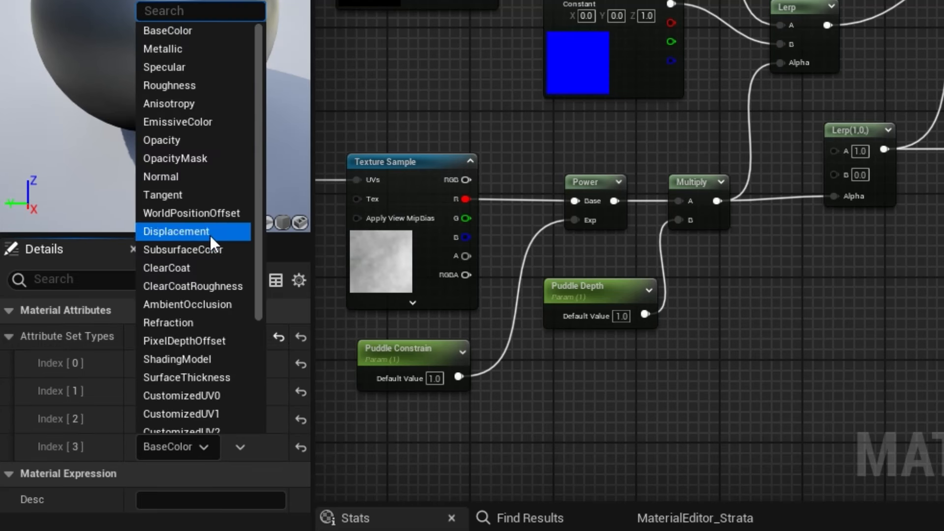
{"action": "left_click", "coordinate": [184, 49]}
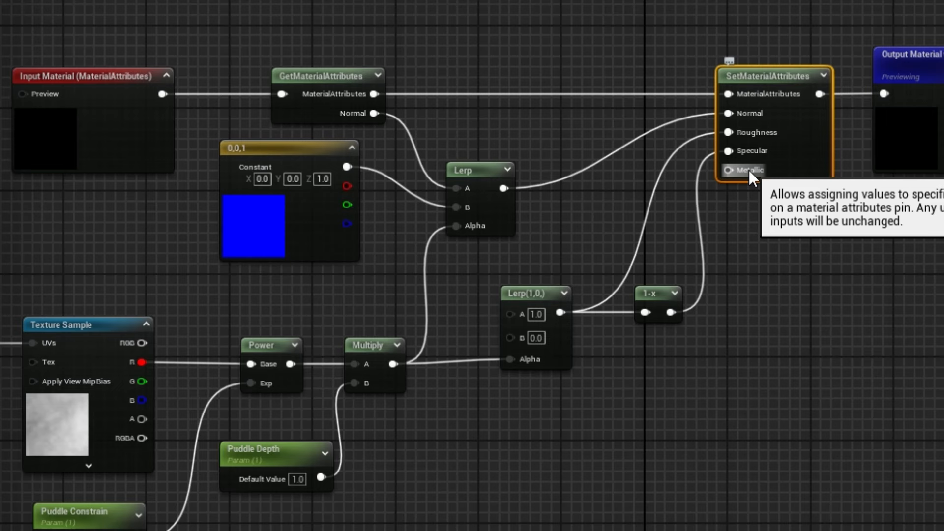
- Duplicate the Lerp(1,0) node, align the copy below the original and connect Multiply's output to its Alpha input
{"action": "right_click_drag", "start_coordinate": [799, 332], "coordinate": [804, 146]}
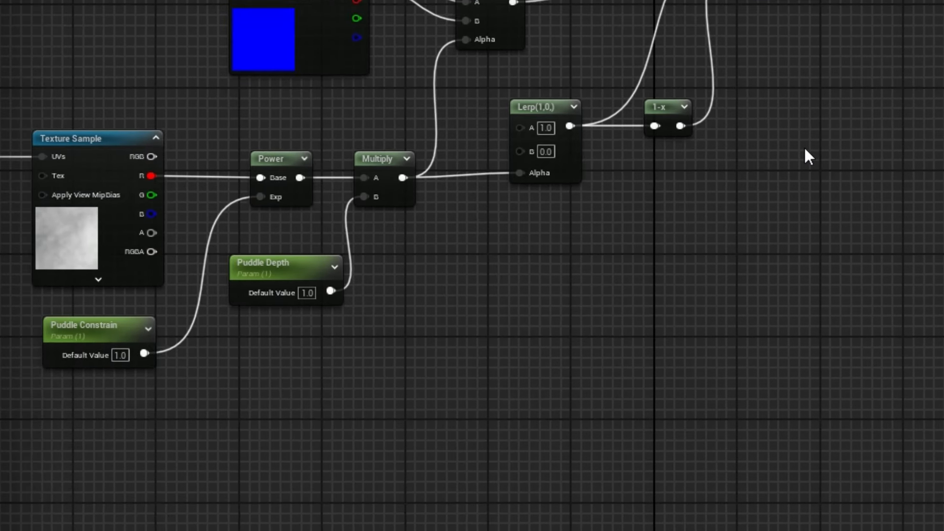
{"action": "right_click_drag", "start_coordinate": [595, 258], "coordinate": [601, 344]}
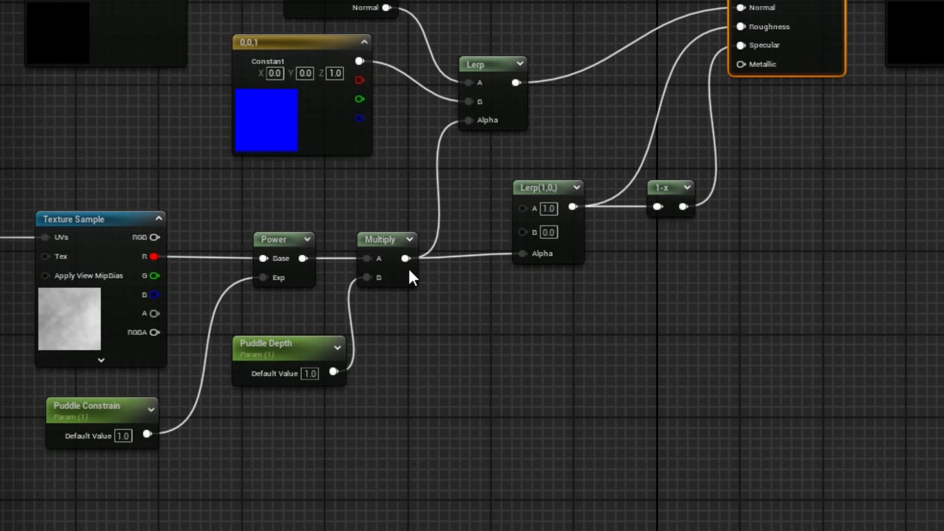
{"action": "left_click", "coordinate": [552, 186]}
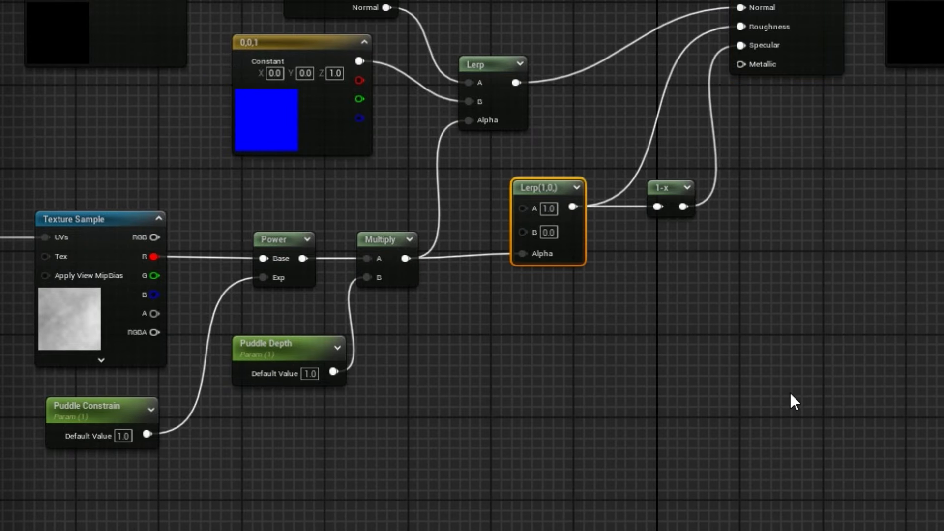
{"action": "key", "text": "ctrl+w"}
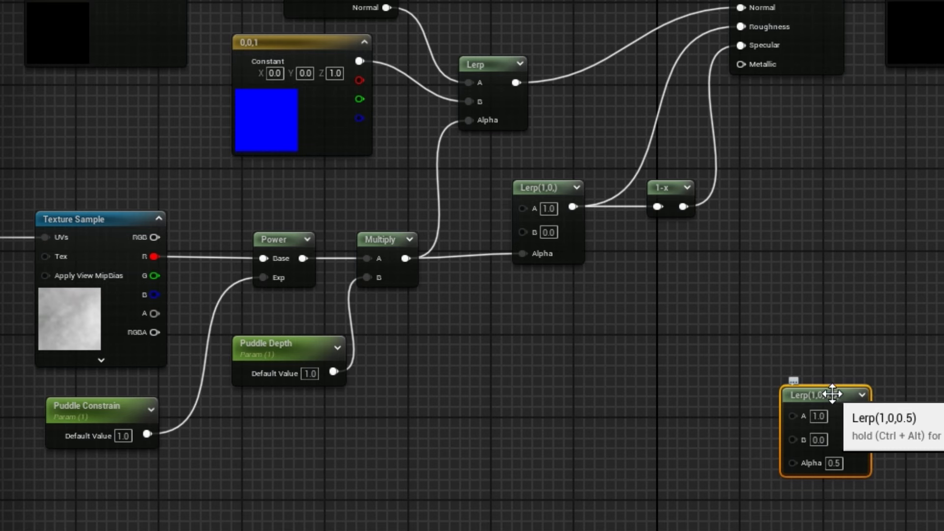
{"action": "left_click_drag", "start_coordinate": [832, 393], "coordinate": [570, 303]}
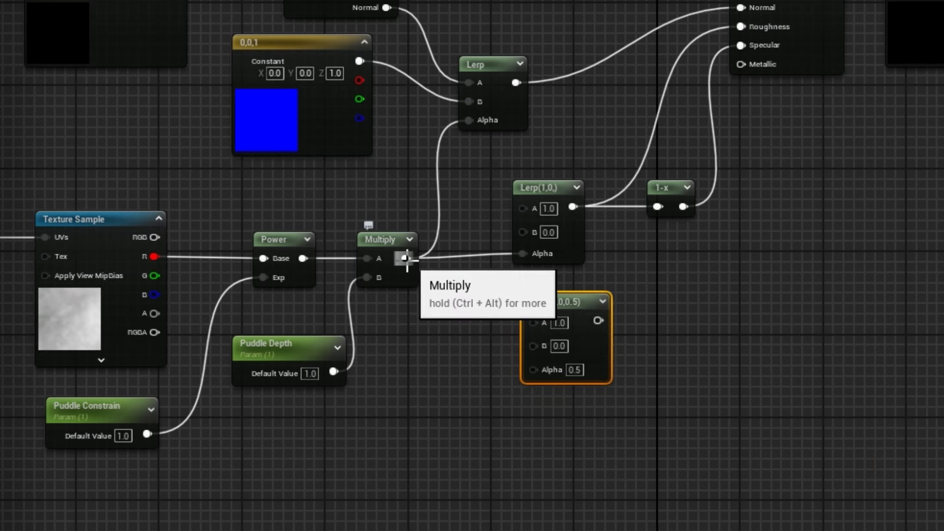
{"action": "left_click_drag", "start_coordinate": [405, 259], "coordinate": [533, 368]}
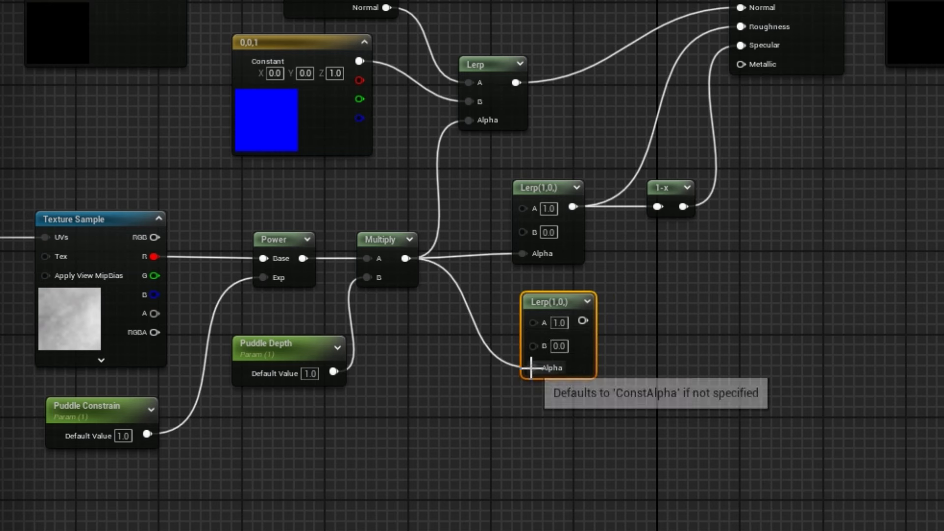
{"action": "left_click_drag", "start_coordinate": [553, 299], "coordinate": [543, 300]}
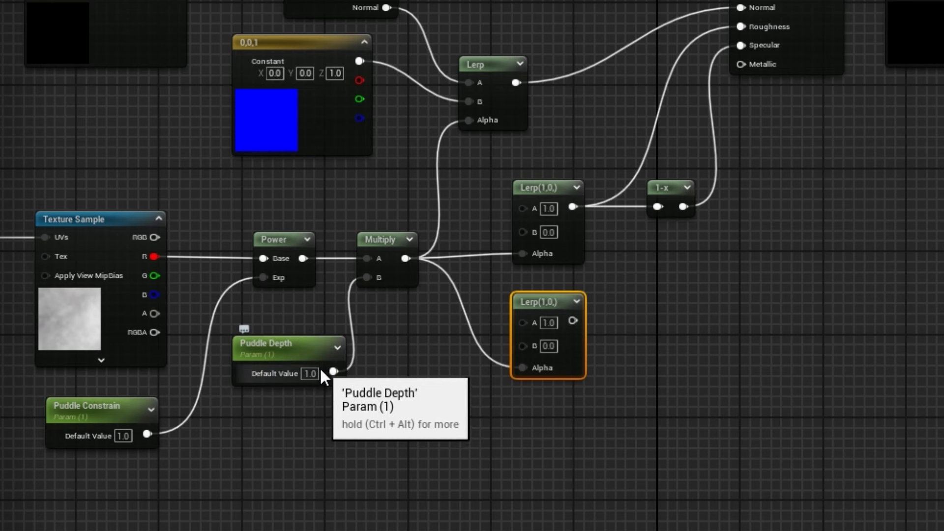
- Set input A of the duplicated Lerp node to 0 and move the node further right for spacing
{"action": "left_click", "coordinate": [549, 322]}
{"action": "type", "text": "0"}
{"action": "key", "text": "Return"}
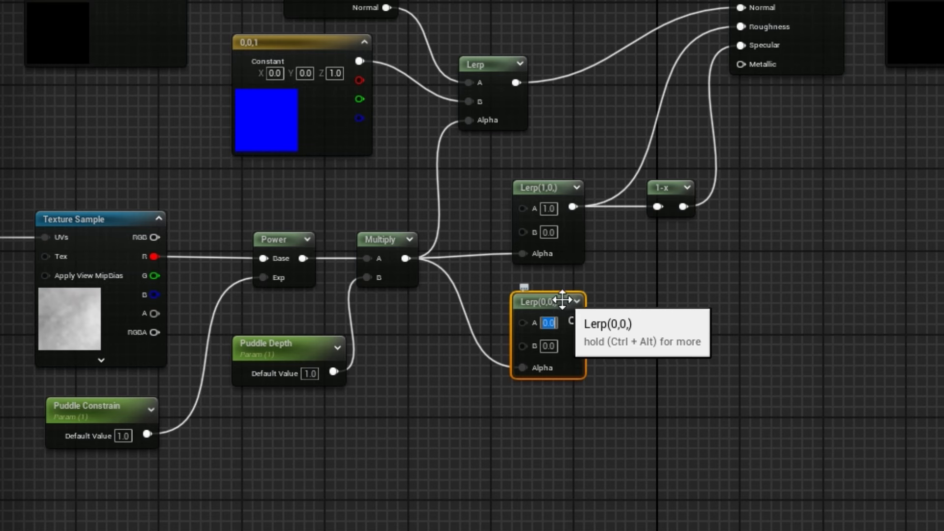
{"action": "left_click_drag", "start_coordinate": [562, 300], "coordinate": [707, 300]}
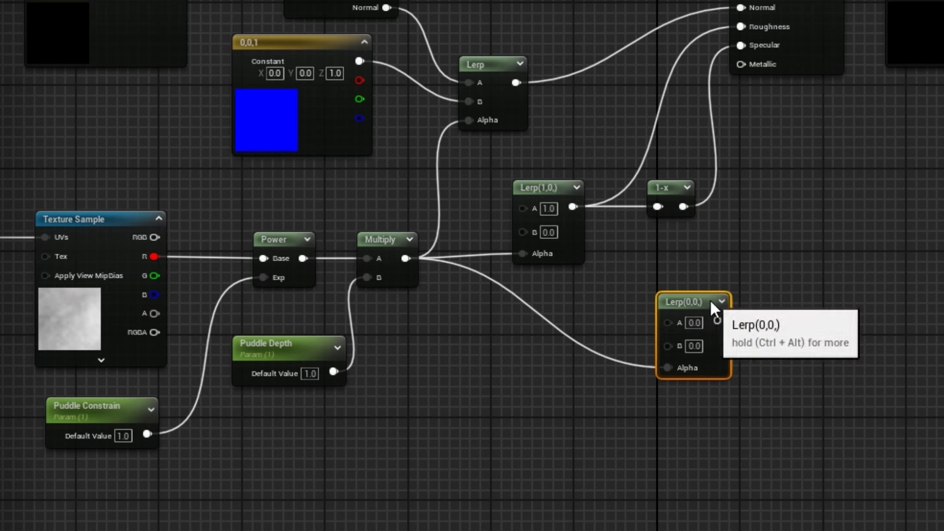
- Duplicate the Puddle Depth parameter and rename the copy Puddle Darkness
{"action": "left_click", "coordinate": [290, 348]}
{"action": "key", "text": "ctrl+c"}
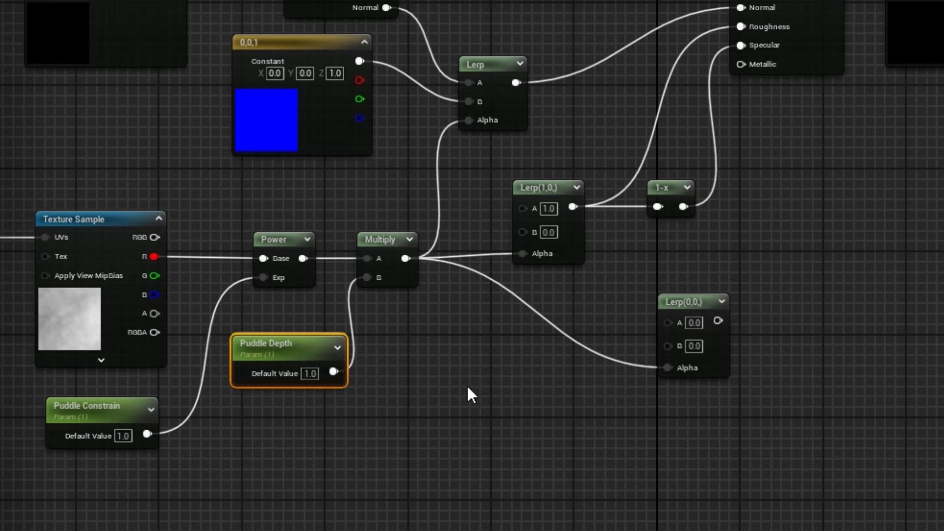
{"action": "key", "text": "ctrl+v"}
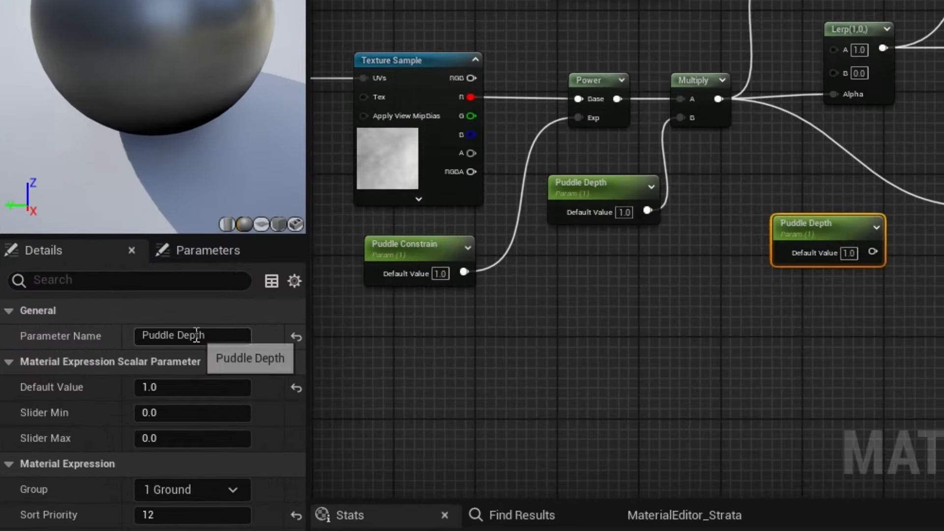
{"action": "double_click", "coordinate": [101, 333]}
{"action": "type", "text": "Darkness"}
{"action": "key", "text": "Return"}
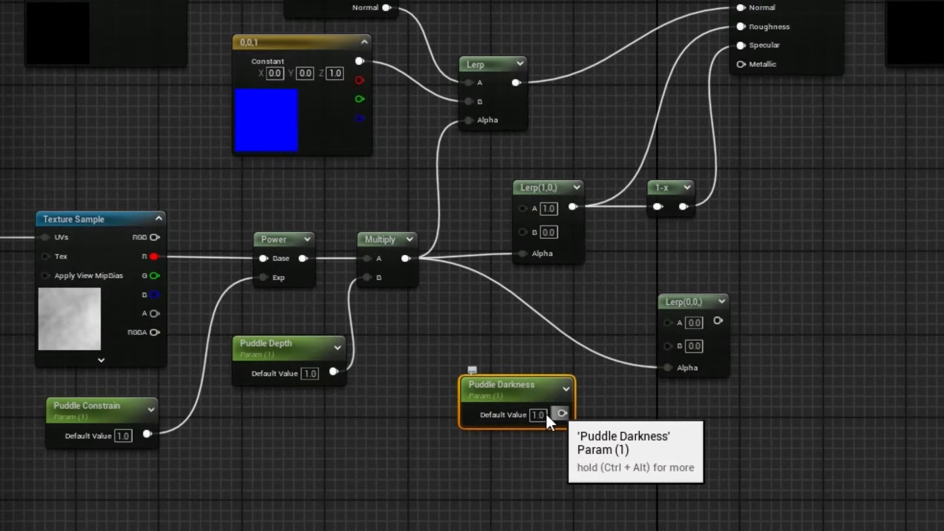
- Set Puddle Darkness's default value to 0 and connect the parameter to input B of the lower Lerp node
{"action": "left_click", "coordinate": [539, 415]}
{"action": "type", "text": "0"}
{"action": "key", "text": "Return"}
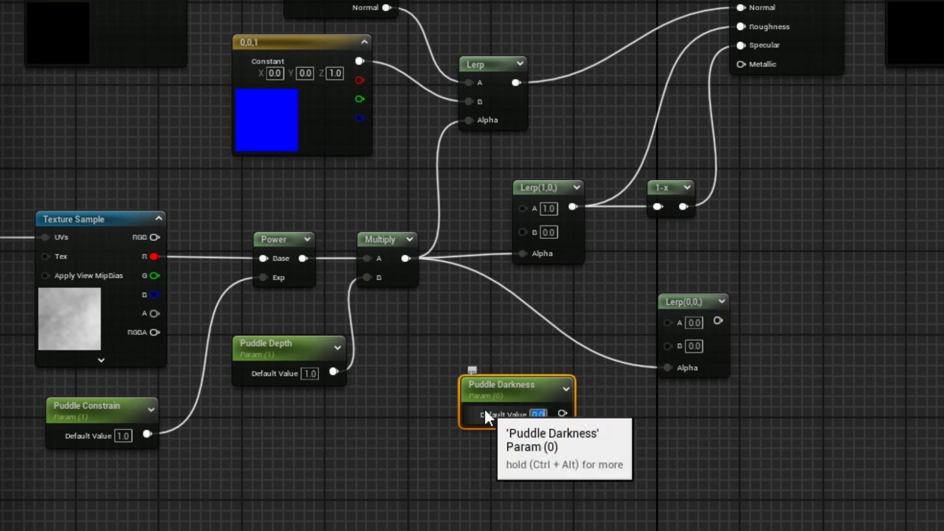
{"action": "left_click_drag", "start_coordinate": [562, 413], "coordinate": [669, 345]}
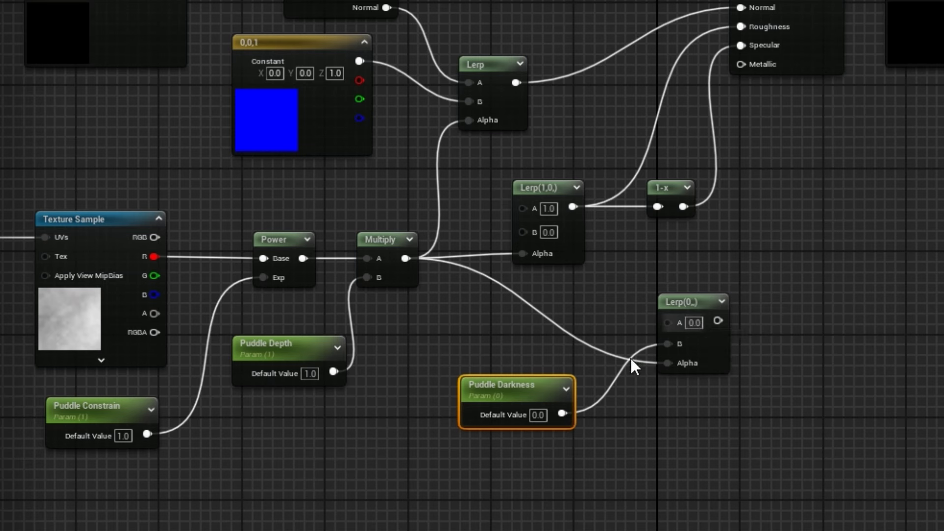
- Connect the lower Lerp's output to Metallic, tidy it with Puddle Darkness, and run its Alpha wire below the parameter through a reroute node
{"action": "left_click_drag", "start_coordinate": [543, 386], "coordinate": [607, 299]}
{"action": "left_click_drag", "start_coordinate": [578, 271], "coordinate": [743, 65]}
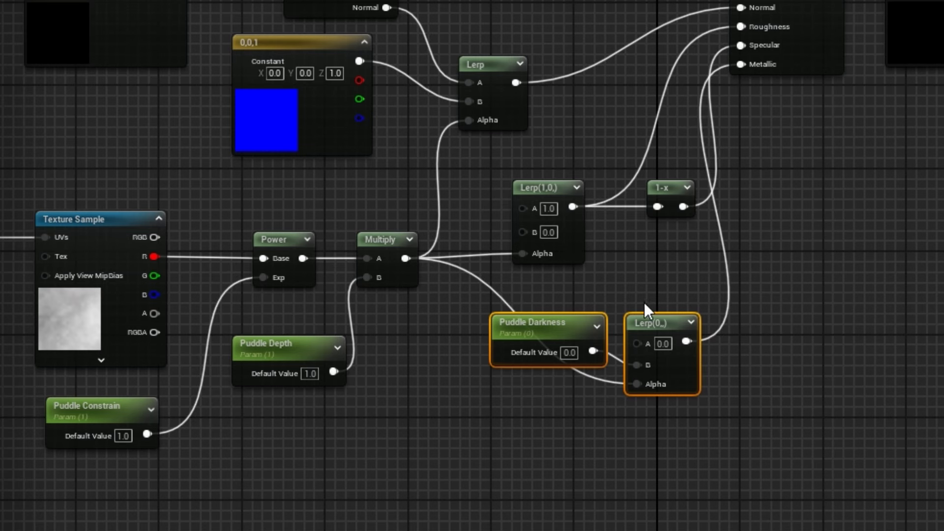
{"action": "double_click", "coordinate": [485, 285]}
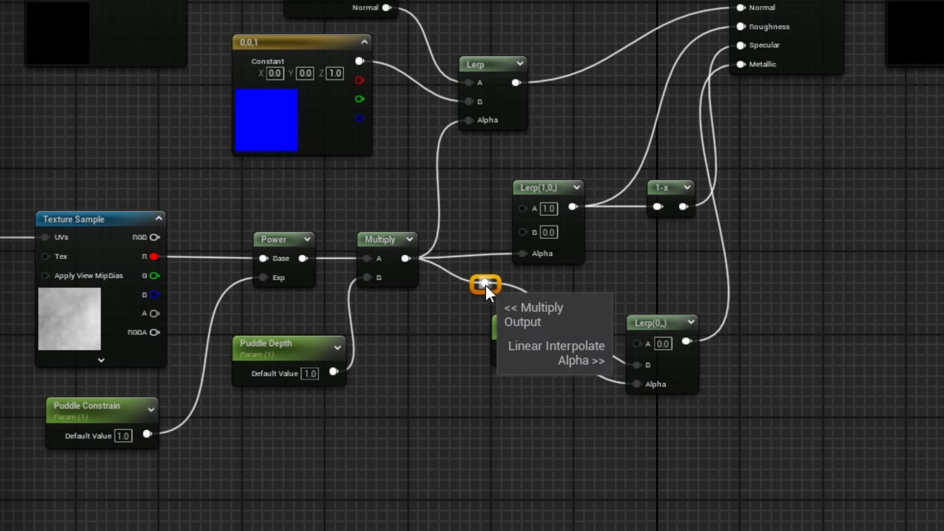
{"action": "left_click_drag", "start_coordinate": [485, 286], "coordinate": [470, 399]}
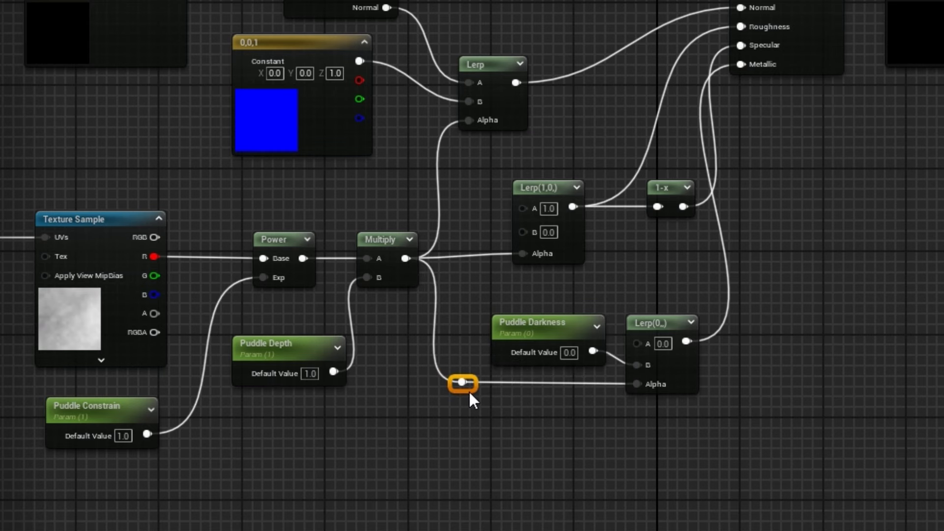
- Move the SetMaterialAttributes and Output Material with Puddles nodes further right to give the incoming wires more room
{"action": "right_click_drag", "start_coordinate": [792, 165], "coordinate": [732, 339]}
{"action": "left_click_drag", "start_coordinate": [723, 63], "coordinate": [942, 195]}
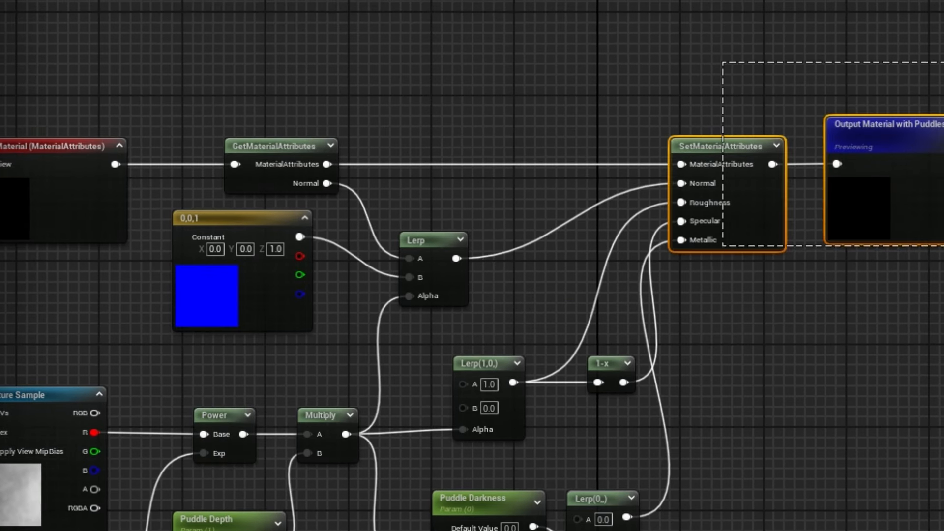
{"action": "left_click_drag", "start_coordinate": [721, 146], "coordinate": [803, 146]}
{"action": "right_click_drag", "start_coordinate": [795, 385], "coordinate": [819, 295]}
{"action": "right_click_drag", "start_coordinate": [666, 379], "coordinate": [730, 200]}
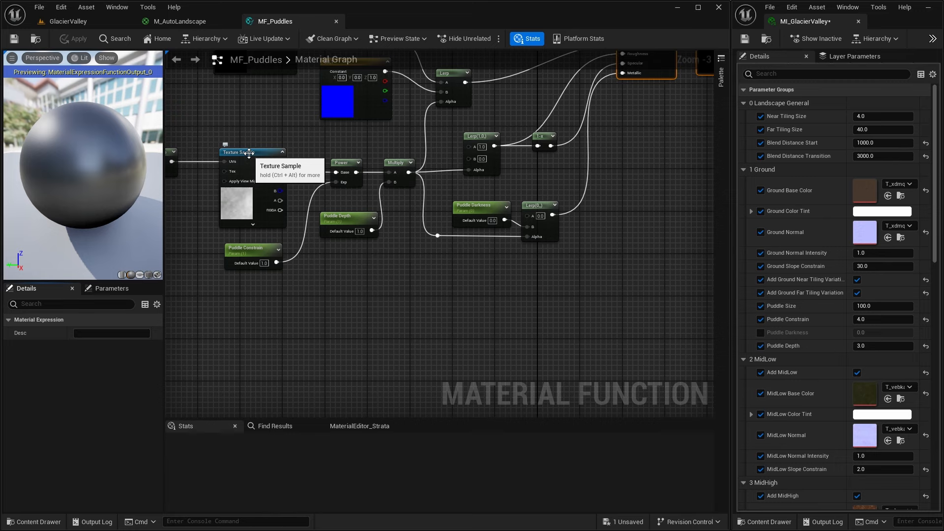
- Switch to the GlacierValley level and rebuild the landscape's physical materials
{"action": "left_click", "coordinate": [83, 23]}
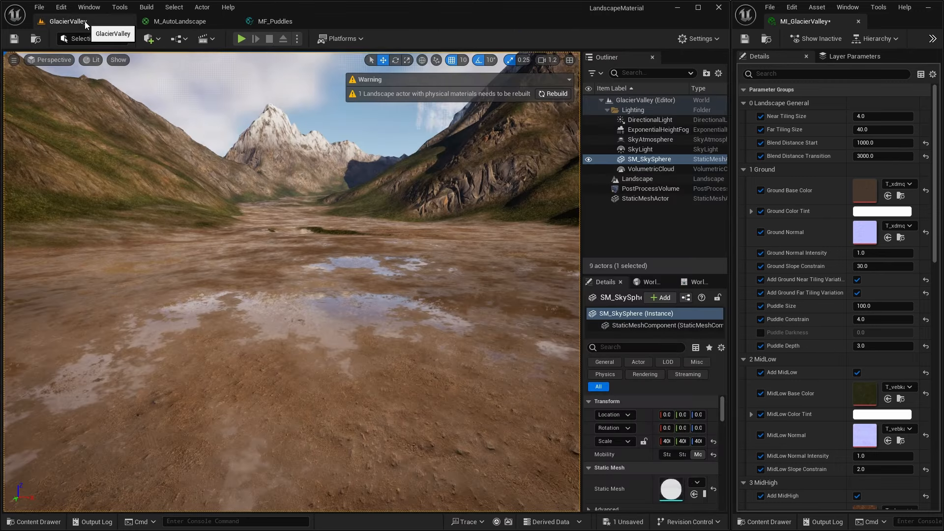
{"action": "left_click", "coordinate": [561, 94]}
{"action": "mouse_move", "coordinate": [409, 235]}
{"action": "right_mouse_down"}
{"action": "mouse_move", "coordinate": [408, 147]}
{"action": "mouse_move", "coordinate": [408, 255]}
{"action": "mouse_move", "coordinate": [419, 265]}
{"action": "mouse_move", "coordinate": [406, 237]}
{"action": "right_mouse_up"}
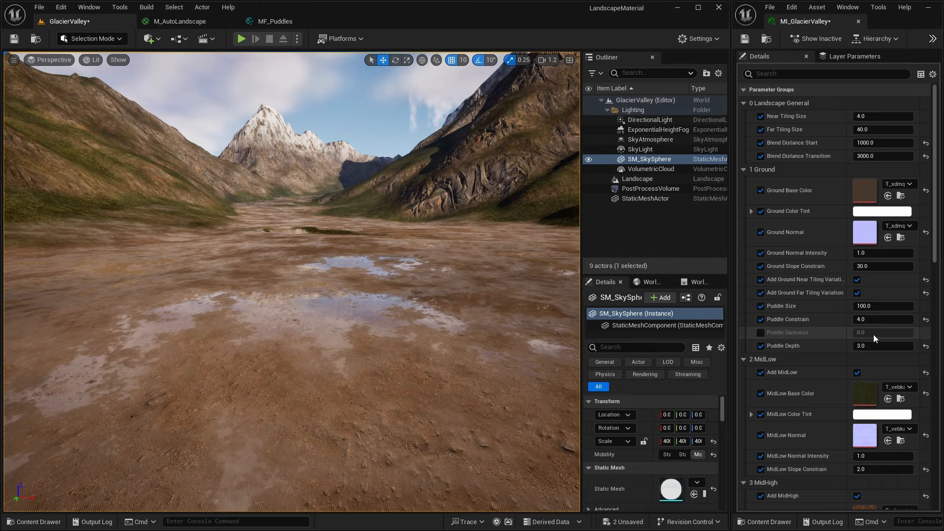
- In MF_Puddles, set the Puddle Darkness parameter's sort priority to 13
{"action": "left_click", "coordinate": [275, 21]}
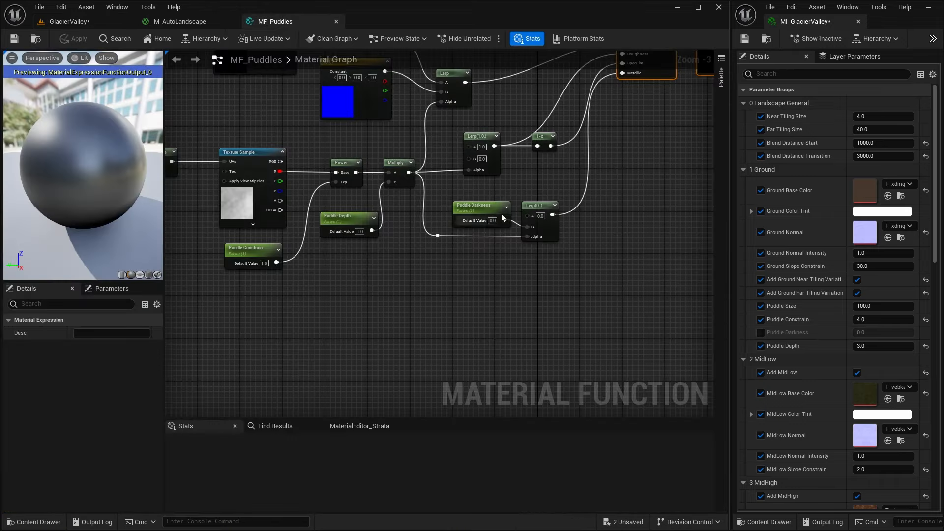
{"action": "left_click", "coordinate": [485, 213]}
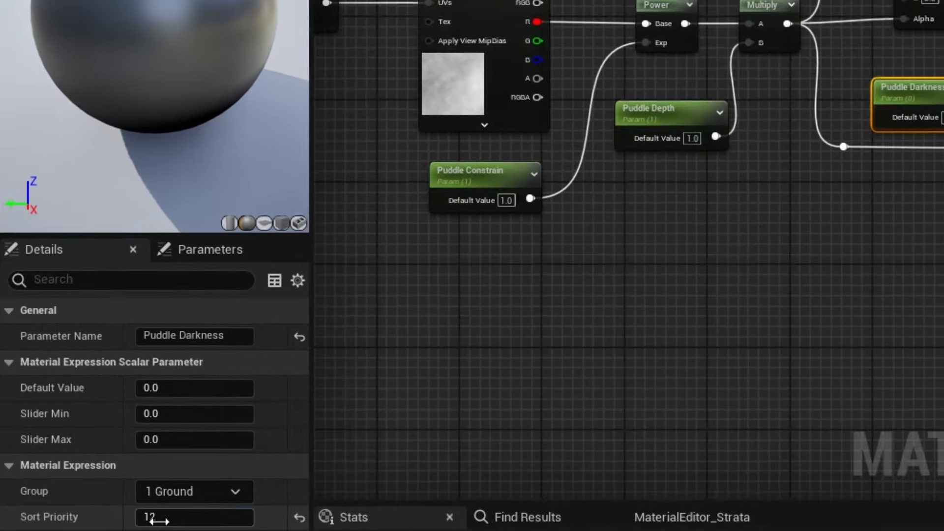
{"action": "left_click", "coordinate": [86, 427]}
{"action": "type", "text": "13"}
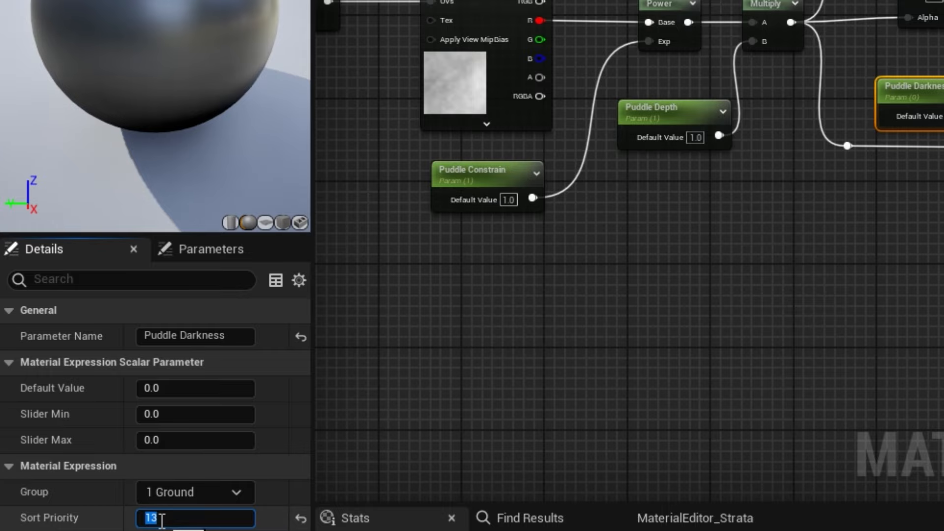
{"action": "key", "text": "Return"}
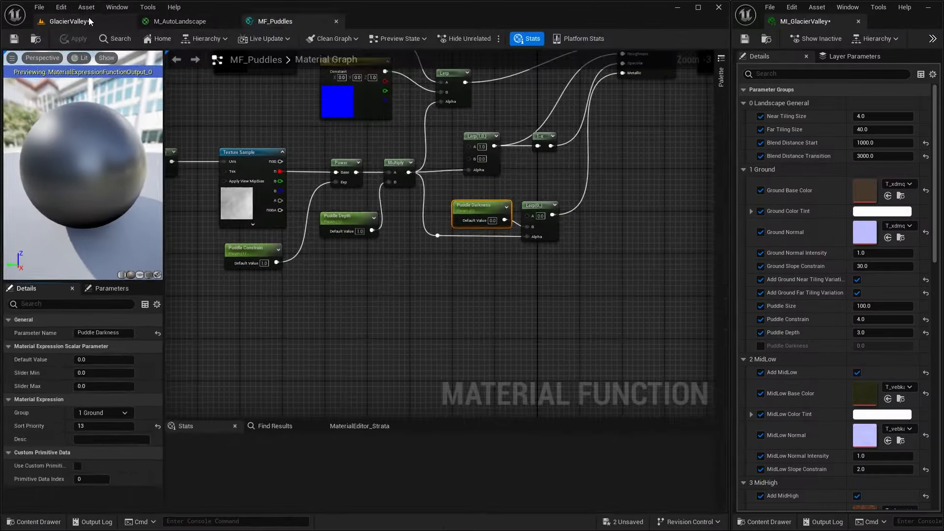
- Enable Puddle Darkness in MI_GlacierValley, set it to 1 and inspect the puddles in the GlacierValley level
{"action": "left_click", "coordinate": [74, 21]}
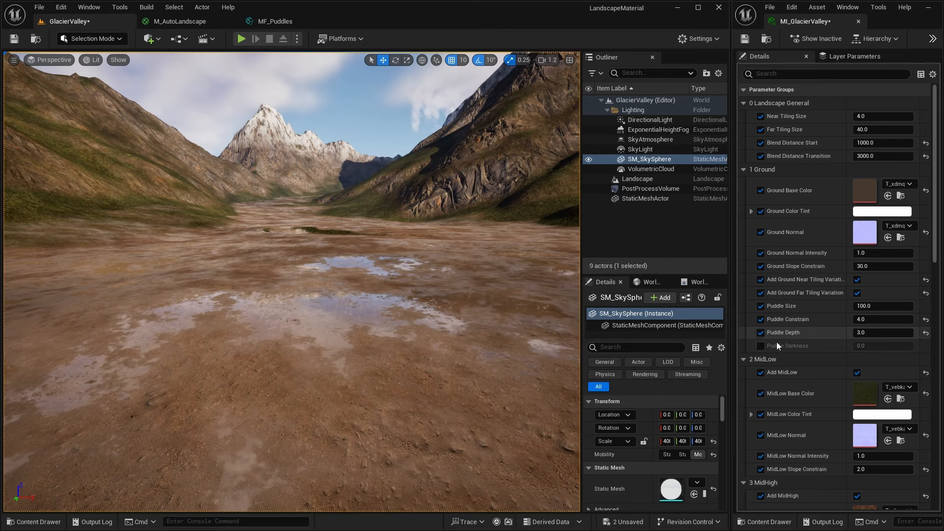
{"action": "left_click", "coordinate": [761, 346]}
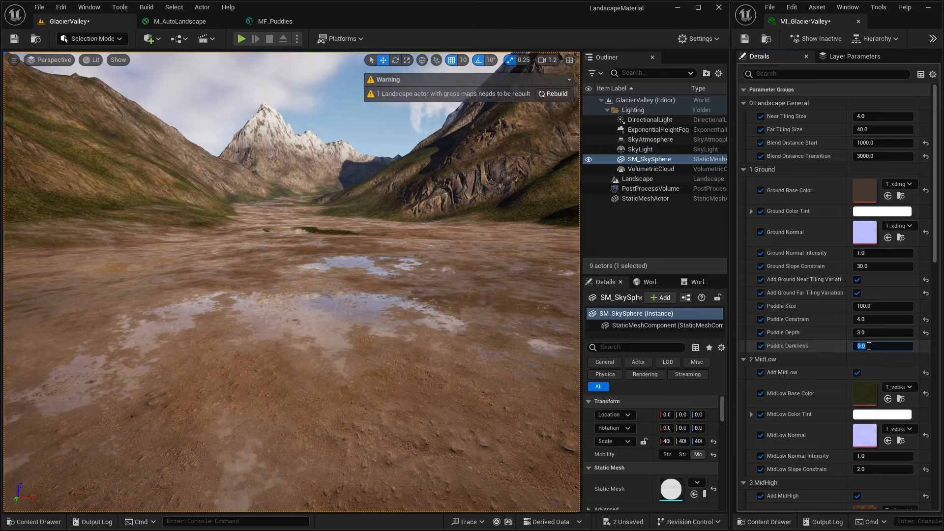
{"action": "type", "text": "1"}
{"action": "key", "text": "Return"}
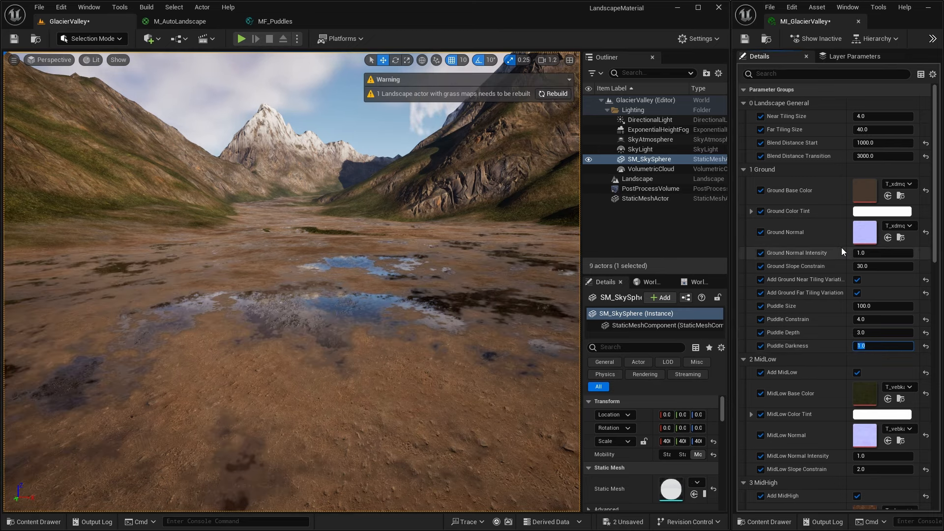
{"action": "mouse_move", "coordinate": [292, 281]}
{"action": "right_mouse_down"}
{"action": "mouse_move", "coordinate": [361, 323]}
{"action": "mouse_move", "coordinate": [294, 297]}
{"action": "mouse_move", "coordinate": [300, 289]}
{"action": "mouse_move", "coordinate": [296, 295]}
{"action": "right_mouse_up"}
{"action": "key", "text": "w"}
{"action": "key", "text": "s"}
{"action": "key", "text": "w"}
{"action": "key", "text": "s"}
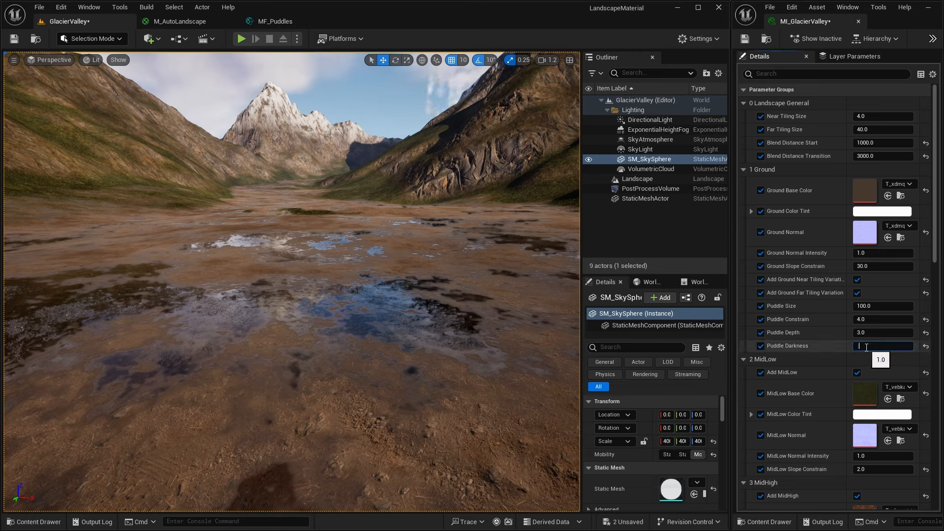
- Set Puddle Darkness to 0.5 in MI_GlacierValley and examine the puddle surface up close
{"action": "type", "text": "0.5"}
{"action": "key", "text": "Return"}
{"action": "right_click_drag", "start_coordinate": [295, 295], "coordinate": [295, 295]}
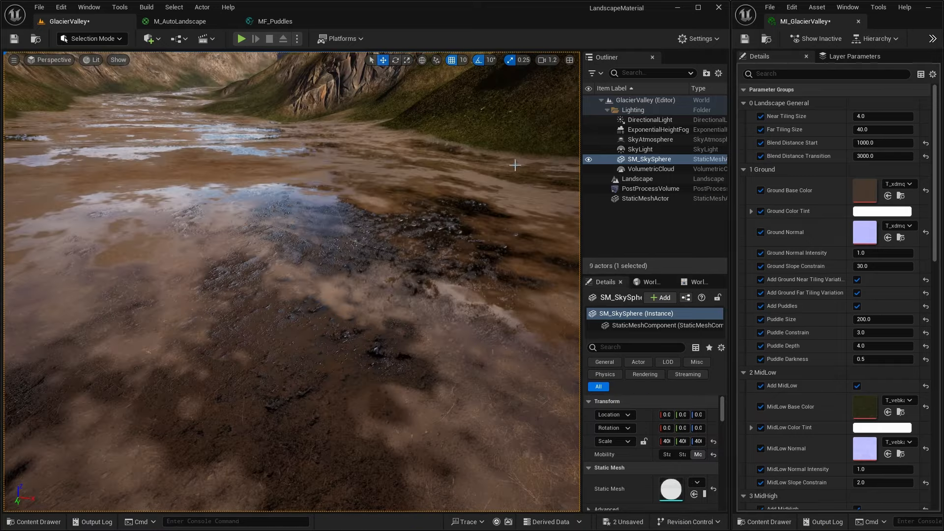
{"action": "right_click_drag", "start_coordinate": [480, 224], "coordinate": [469, 212]}
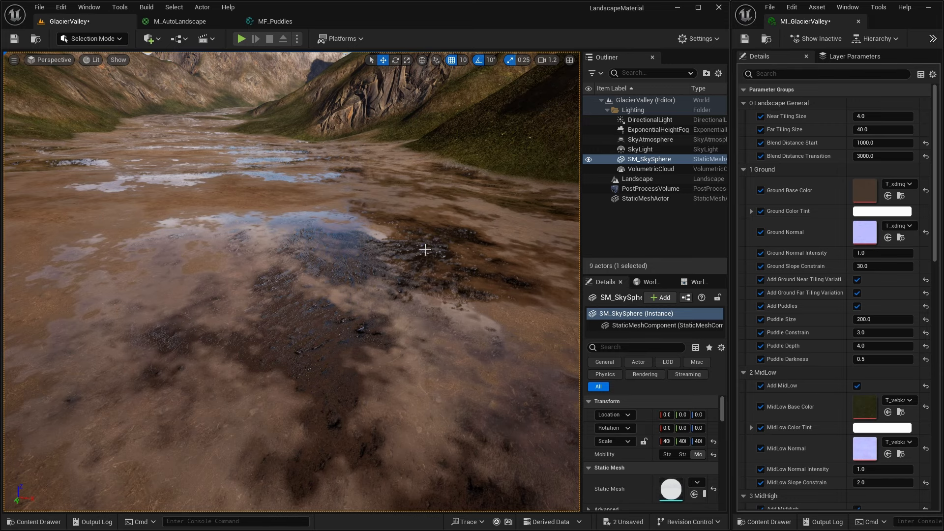
- In MF_Puddles, shift the node chain from Landscape Coords through Multiply to the left, leaving a gap before the Lerp nodes
{"action": "left_click", "coordinate": [277, 22]}
{"action": "right_click_drag", "start_coordinate": [324, 266], "coordinate": [480, 123]}
{"action": "right_click_drag", "start_coordinate": [464, 197], "coordinate": [399, 172]}
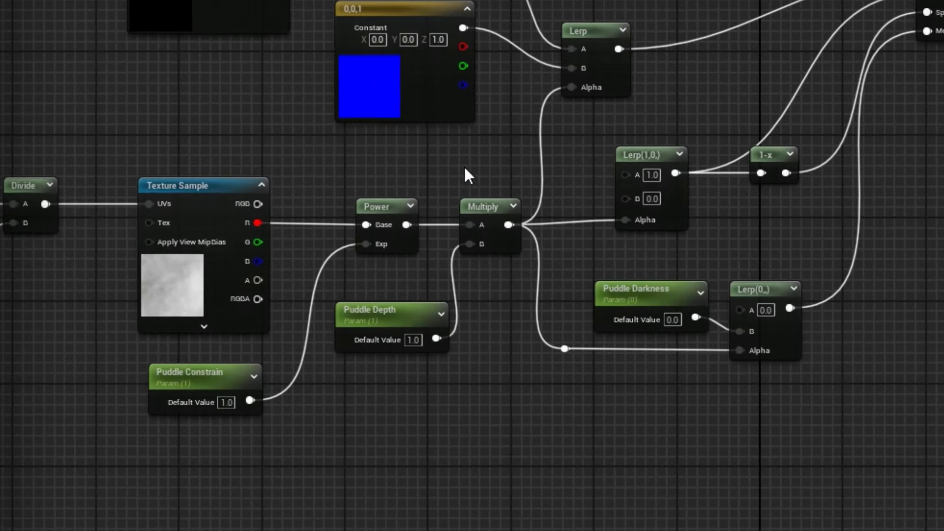
{"action": "right_click_drag", "start_coordinate": [482, 172], "coordinate": [384, 166]}
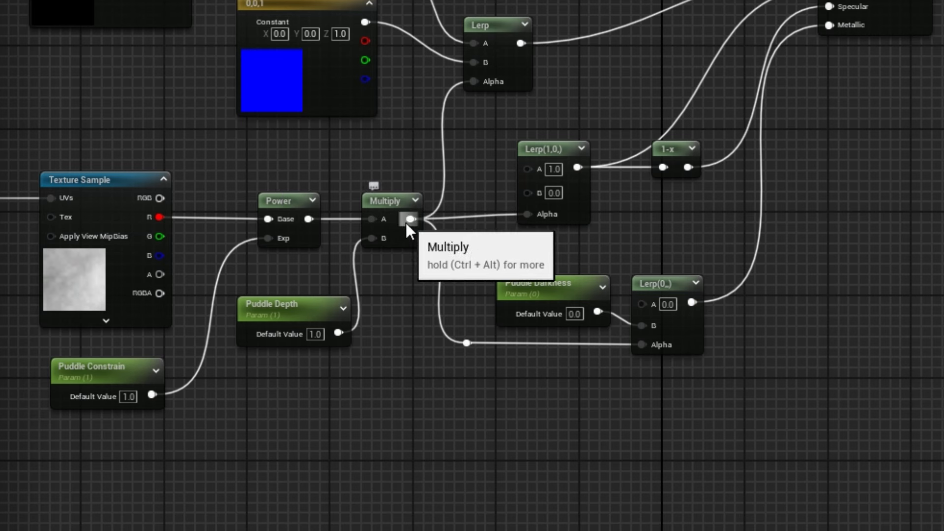
{"action": "right_click_drag", "start_coordinate": [408, 174], "coordinate": [323, 192]}
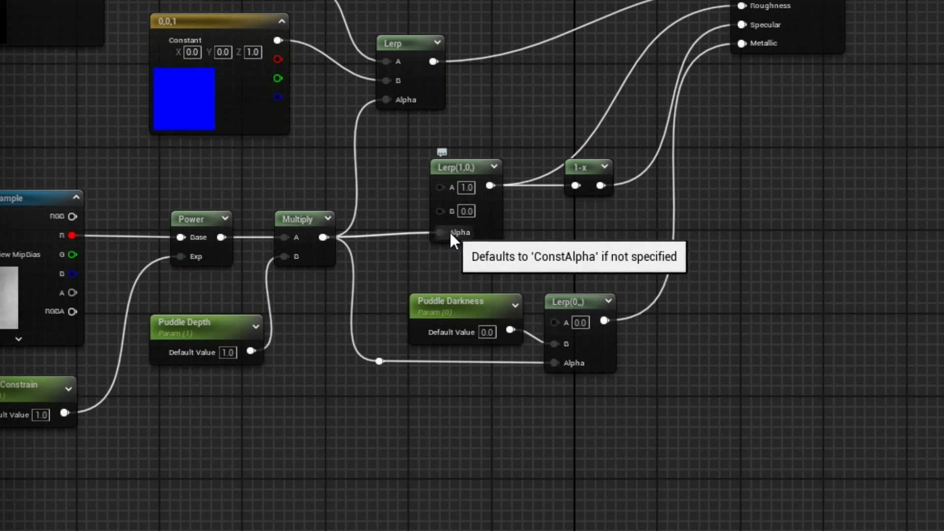
{"action": "right_click_drag", "start_coordinate": [424, 274], "coordinate": [751, 263]}
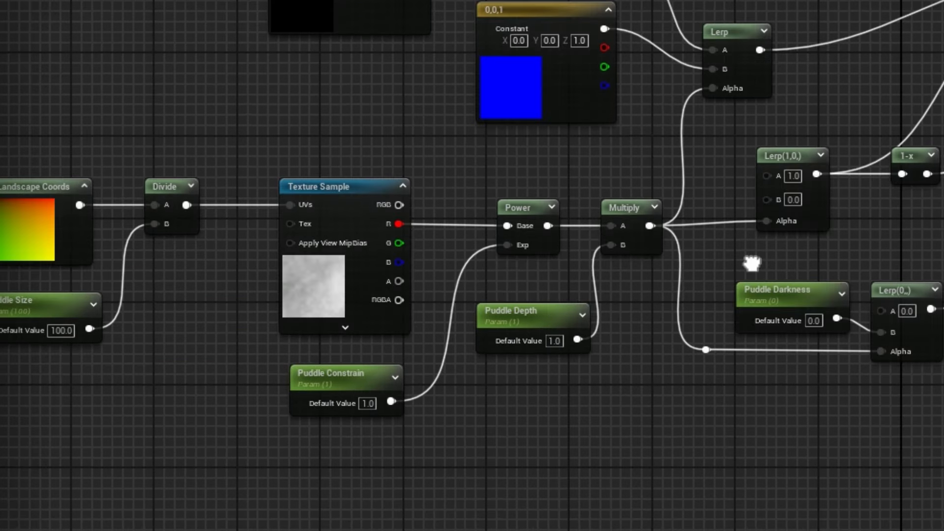
{"action": "right_click_drag", "start_coordinate": [337, 278], "coordinate": [461, 275]}
{"action": "left_click_drag", "start_coordinate": [113, 144], "coordinate": [731, 418]}
{"action": "left_click_drag", "start_coordinate": [745, 206], "coordinate": [611, 206]}
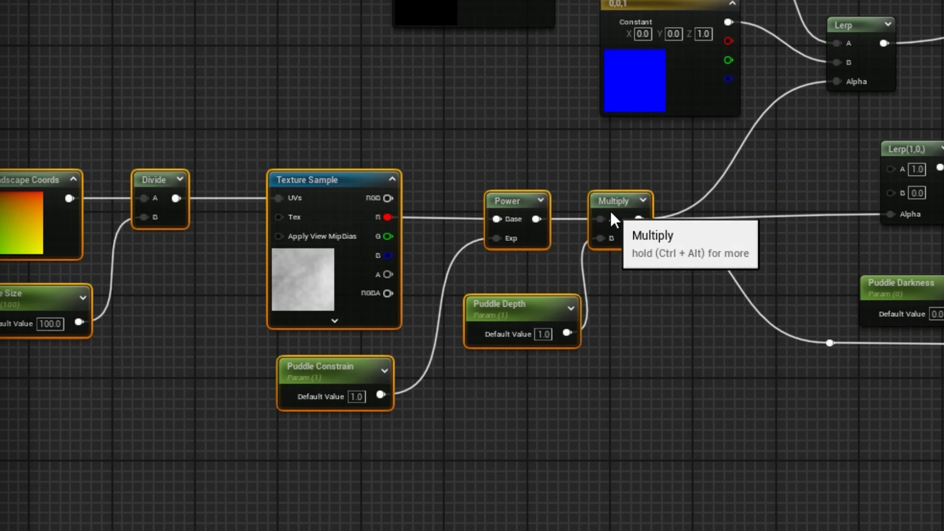
- Add a Saturate node after Multiply, transfer Multiply's outgoing wires to its output, and connect Multiply to its input
{"action": "right_click", "coordinate": [686, 332]}
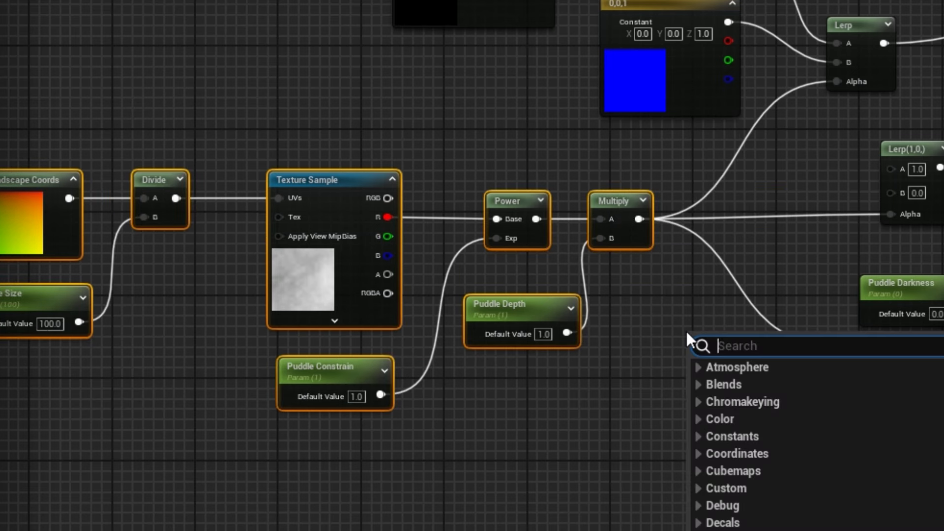
{"action": "type", "text": "sat"}
{"action": "left_click", "coordinate": [731, 435]}
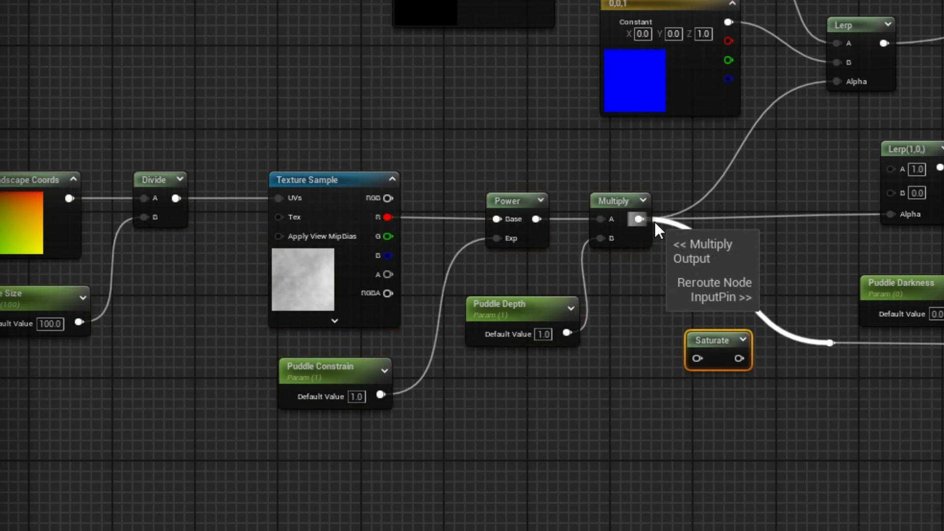
{"action": "left_click_drag", "start_coordinate": [638, 219], "coordinate": [714, 205], "text": "ctrl"}
{"action": "left_click_drag", "start_coordinate": [640, 219], "coordinate": [695, 219]}
{"action": "right_click_drag", "start_coordinate": [719, 281], "coordinate": [662, 289]}
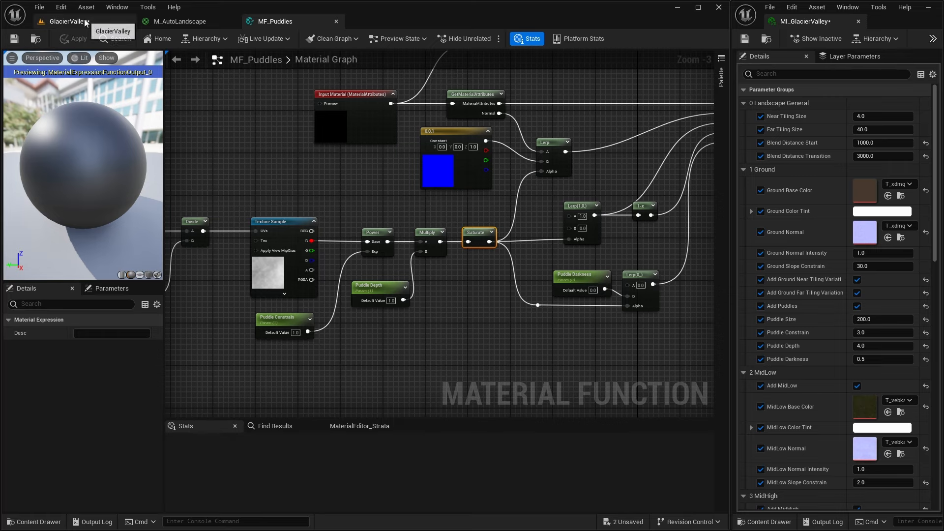
- Inspect the puddles in the GlacierValley level and set Puddle Darkness to 0 in MI_GlacierValley
{"action": "left_click", "coordinate": [69, 22]}
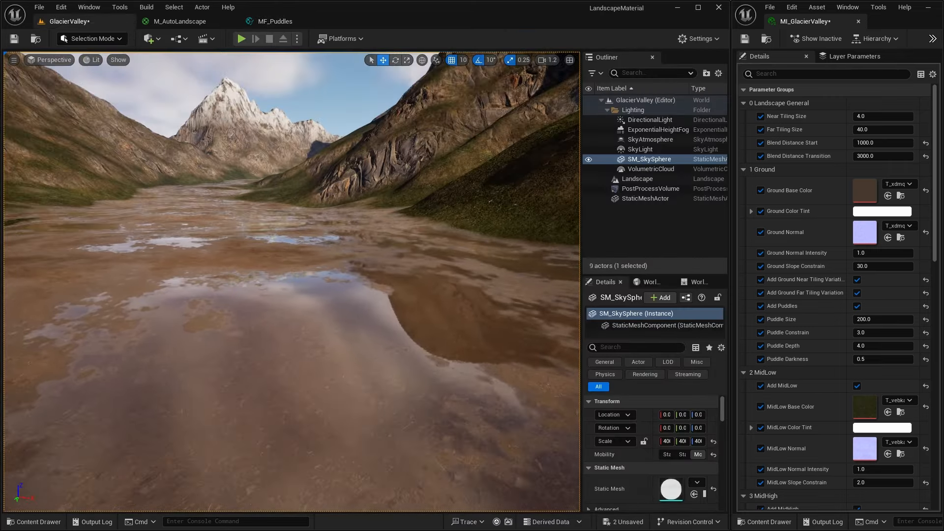
{"action": "key", "text": "s"}
{"action": "right_click_drag", "start_coordinate": [292, 281], "coordinate": [252, 325]}
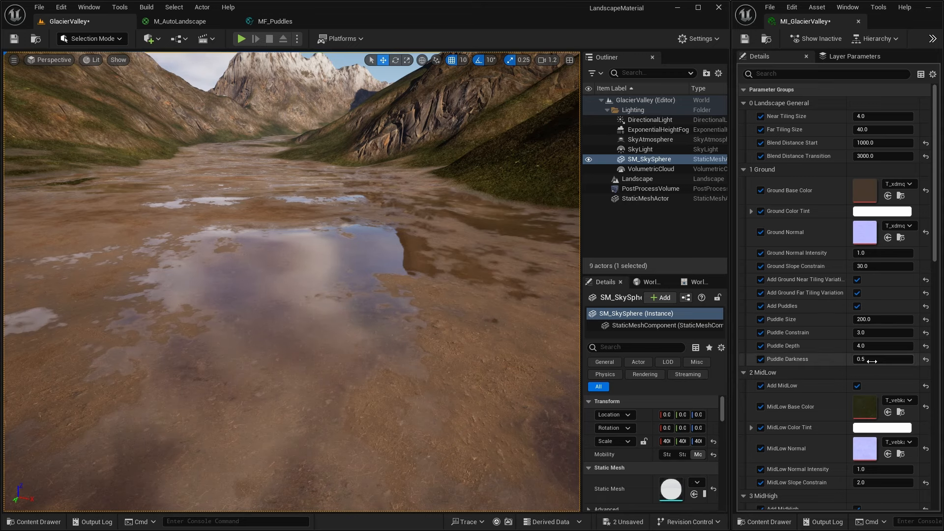
{"action": "type", "text": "0"}
{"action": "key", "text": "Return"}
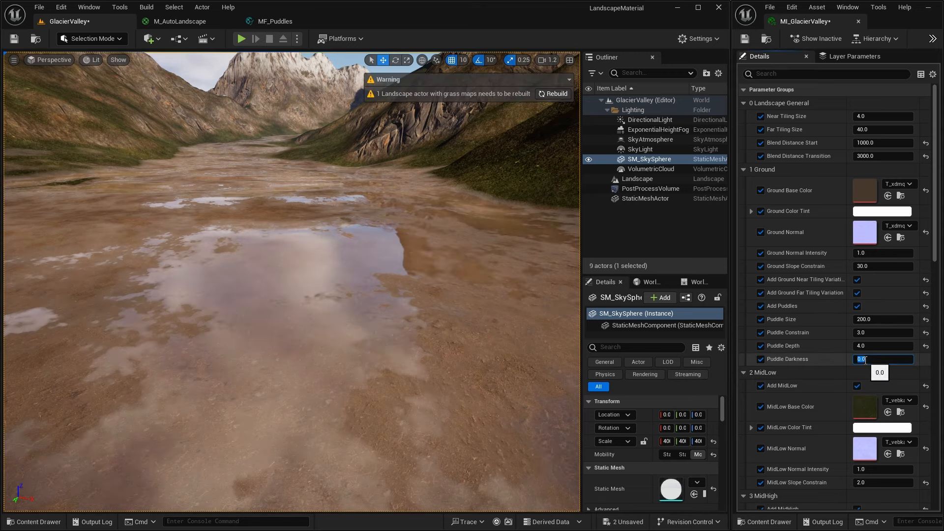
- Set Puddle Darkness to 1 in MI_GlacierValley and examine the reflections in the large puddle
{"action": "type", "text": "1"}
{"action": "key", "text": "Return"}
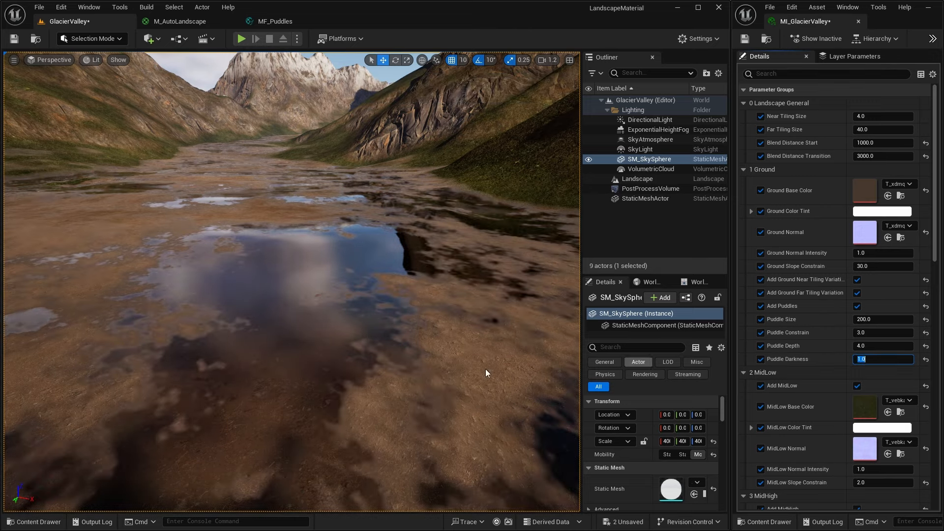
{"action": "mouse_move", "coordinate": [448, 317]}
{"action": "right_mouse_down"}
{"action": "mouse_move", "coordinate": [448, 289]}
{"action": "mouse_move", "coordinate": [442, 295]}
{"action": "mouse_move", "coordinate": [453, 296]}
{"action": "mouse_move", "coordinate": [451, 288]}
{"action": "mouse_move", "coordinate": [448, 317]}
{"action": "right_mouse_up"}
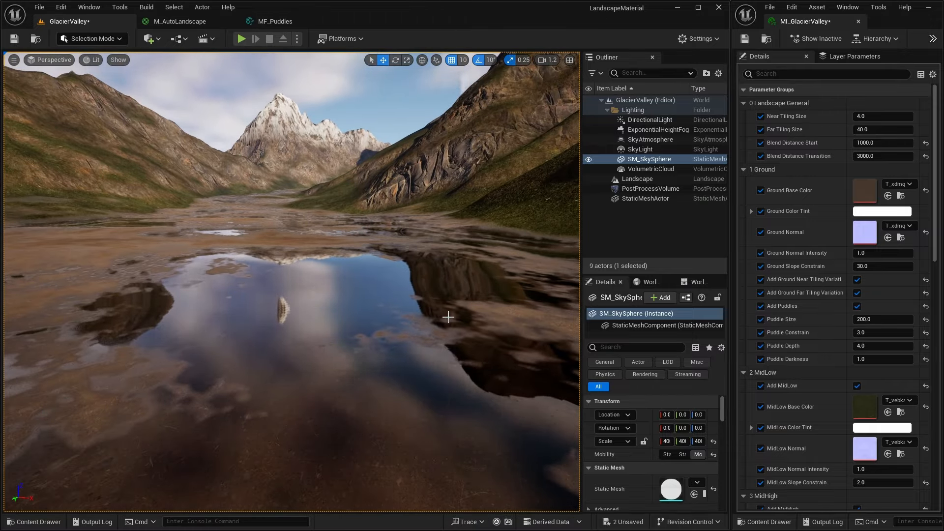
- Try Puddle Constrain values of 4 and 5 in MI_GlacierValley, and return it to 3
{"action": "type", "text": "4"}
{"action": "key", "text": "Return"}
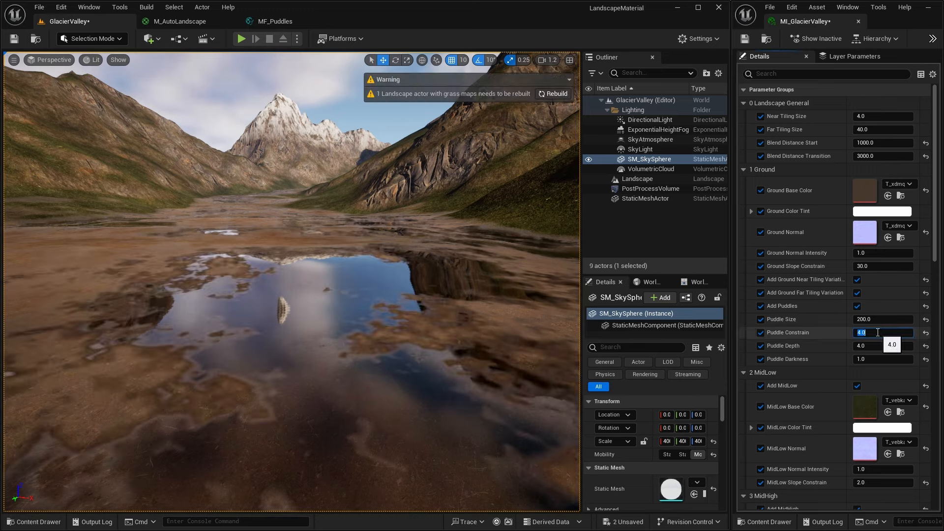
{"action": "type", "text": "5"}
{"action": "key", "text": "Return"}
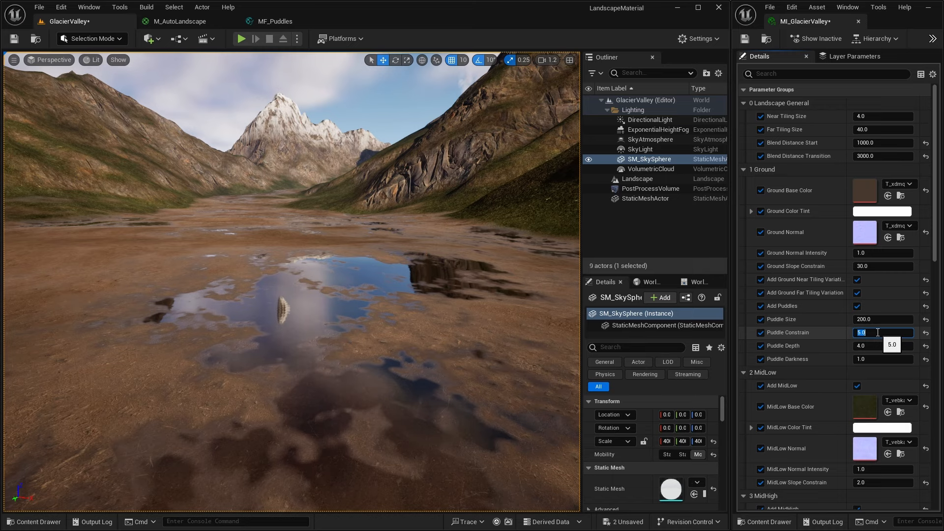
{"action": "type", "text": "3"}
{"action": "key", "text": "Return"}
- Try Puddle Depth values of 3 and 2 in MI_GlacierValley
{"action": "left_click", "coordinate": [879, 345]}
{"action": "type", "text": "3"}
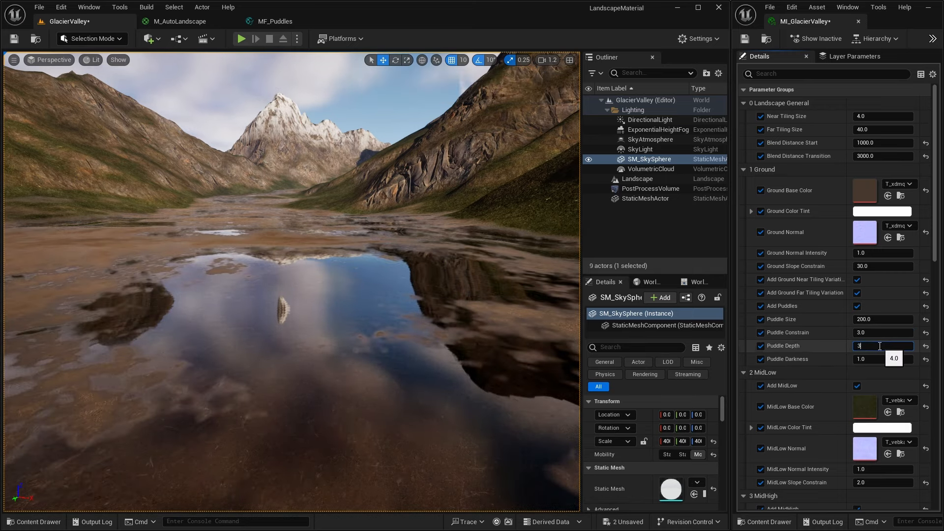
{"action": "key", "text": "Return"}
{"action": "type", "text": "2"}
{"action": "key", "text": "Return"}
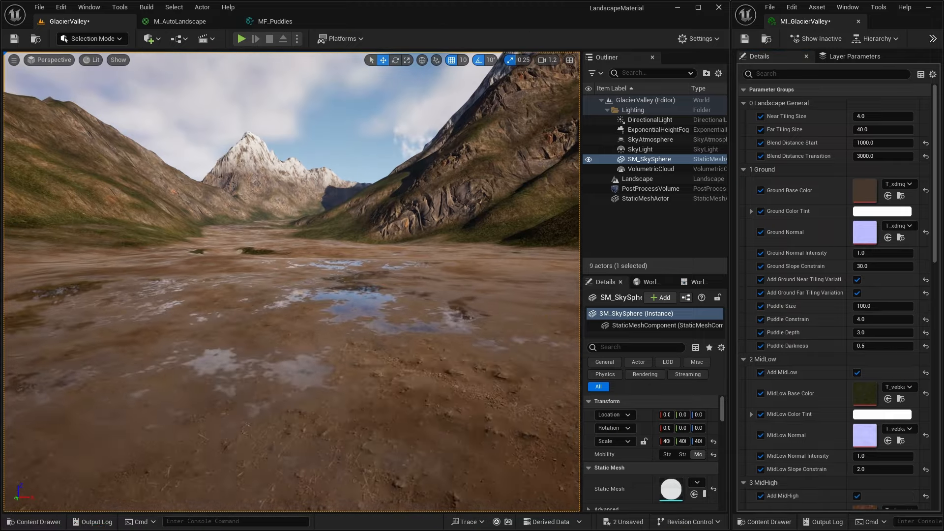
- In MF_Puddles, move the output node farther from SetMaterialAttributes and add a StaticSwitchParameter in the gap
{"action": "right_click_drag", "start_coordinate": [482, 330], "coordinate": [481, 330]}
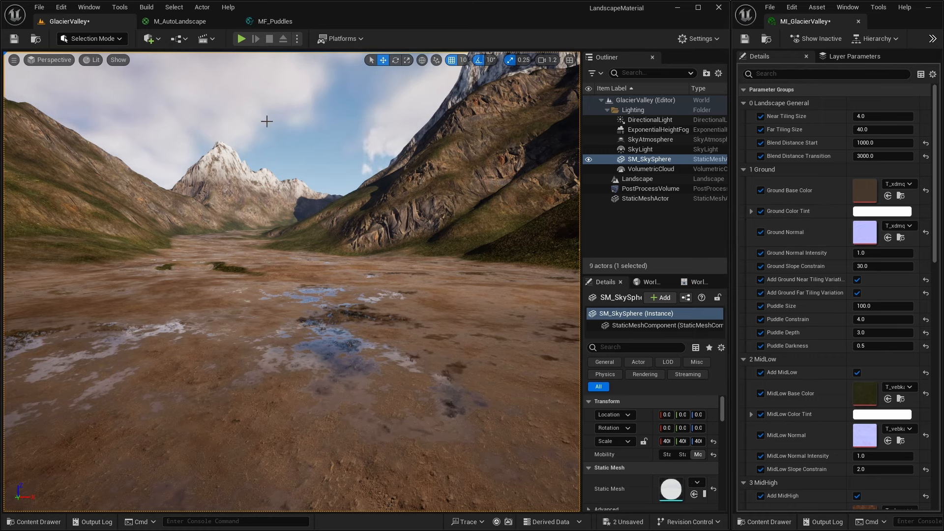
{"action": "left_click", "coordinate": [279, 23]}
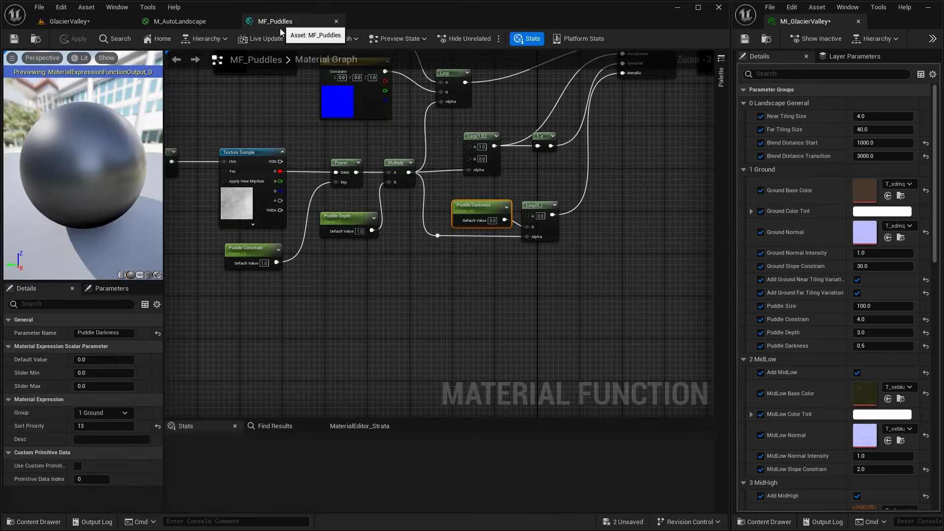
{"action": "scroll", "coordinate": [400, 156], "scroll_direction": "down", "scroll_amount": 2}
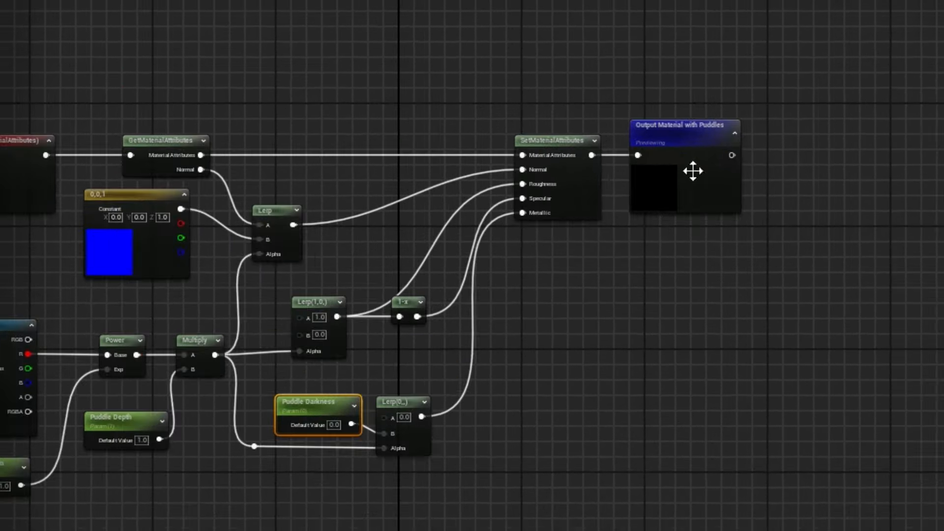
{"action": "left_click_drag", "start_coordinate": [684, 127], "coordinate": [861, 128]}
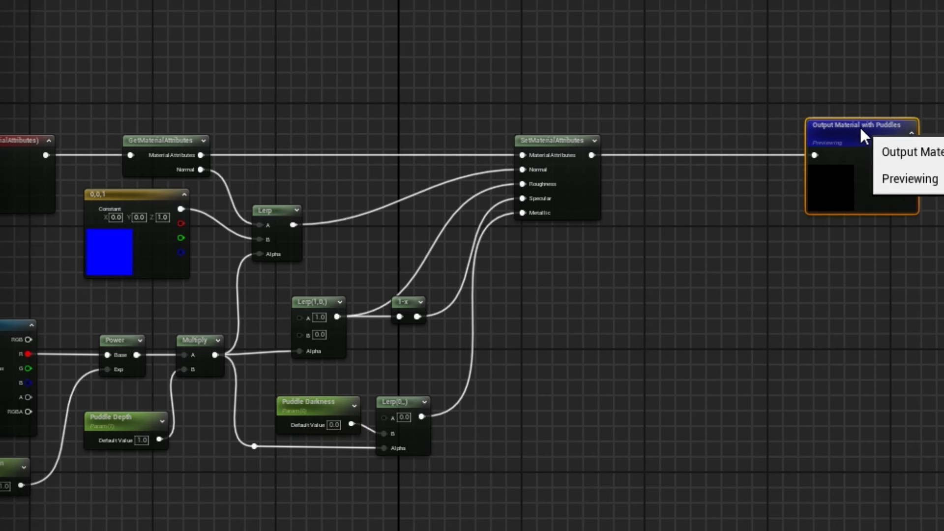
{"action": "right_click", "coordinate": [663, 199]}
{"action": "type", "text": "static sw"}
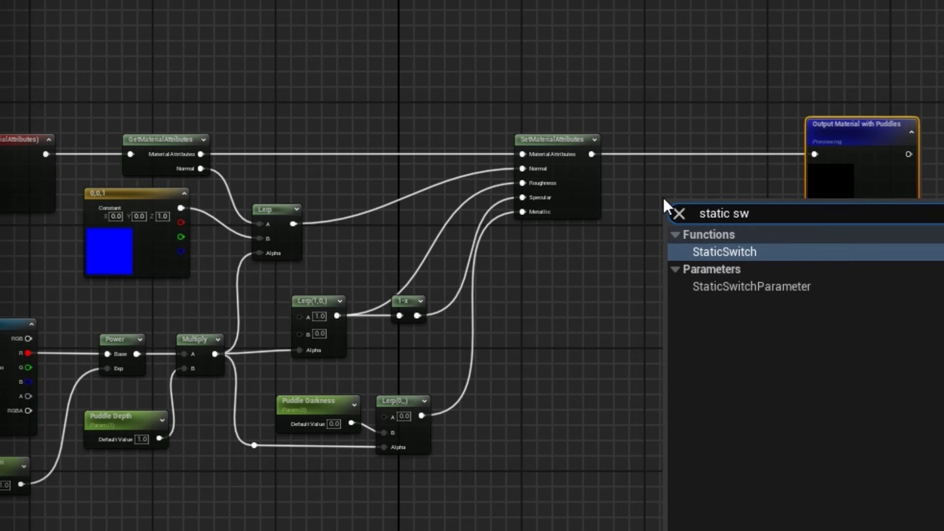
{"action": "left_click", "coordinate": [775, 288]}
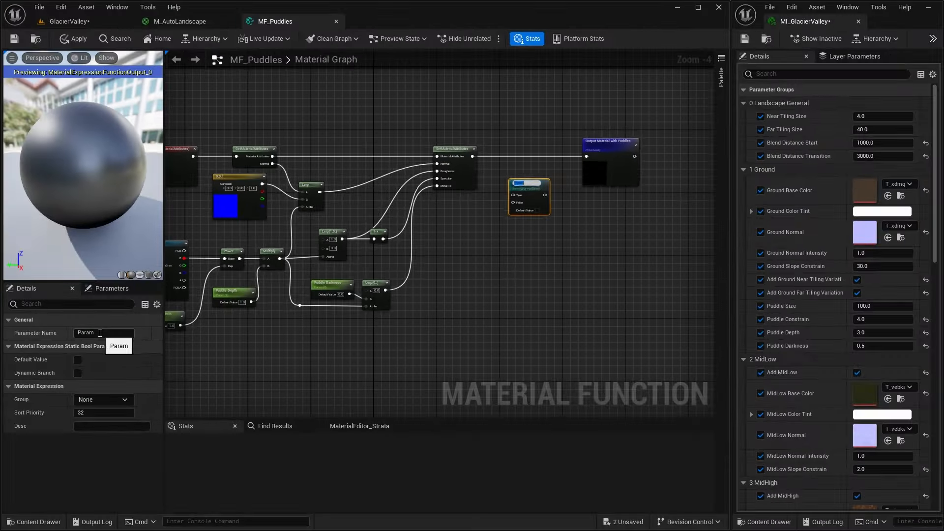
- Name the new static switch parameter Add Puddles and assign it to the 1 Ground group
{"action": "left_click", "coordinate": [100, 333]}
{"action": "type", "text": "Add P"}
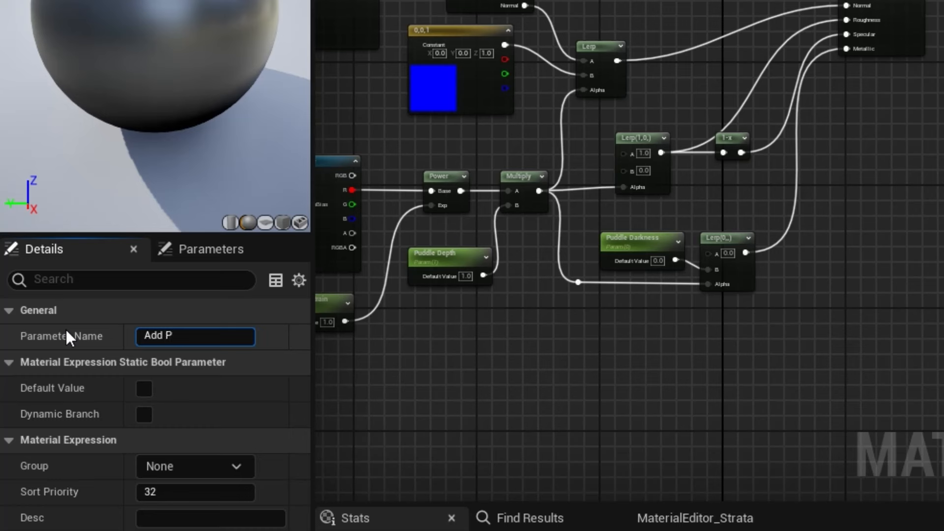
{"action": "type", "text": "uddles"}
{"action": "key", "text": "Return"}
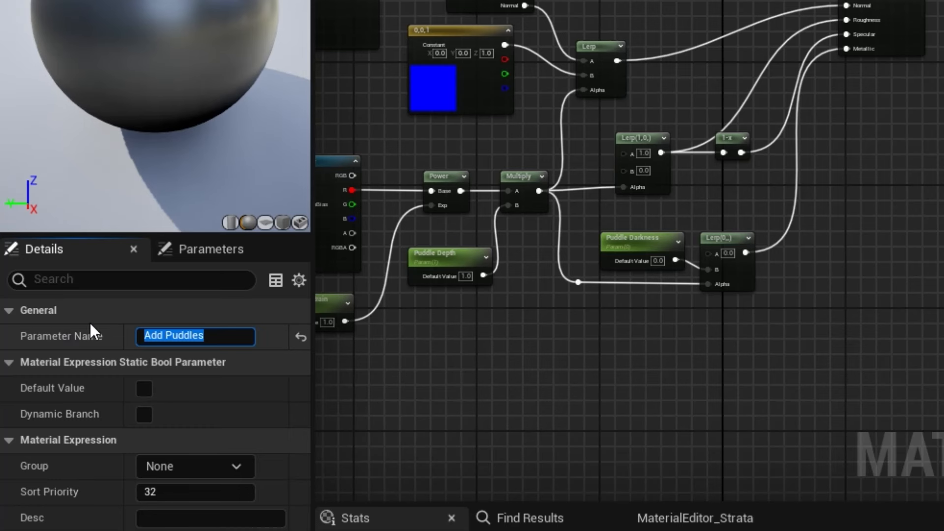
{"action": "left_click", "coordinate": [238, 468]}
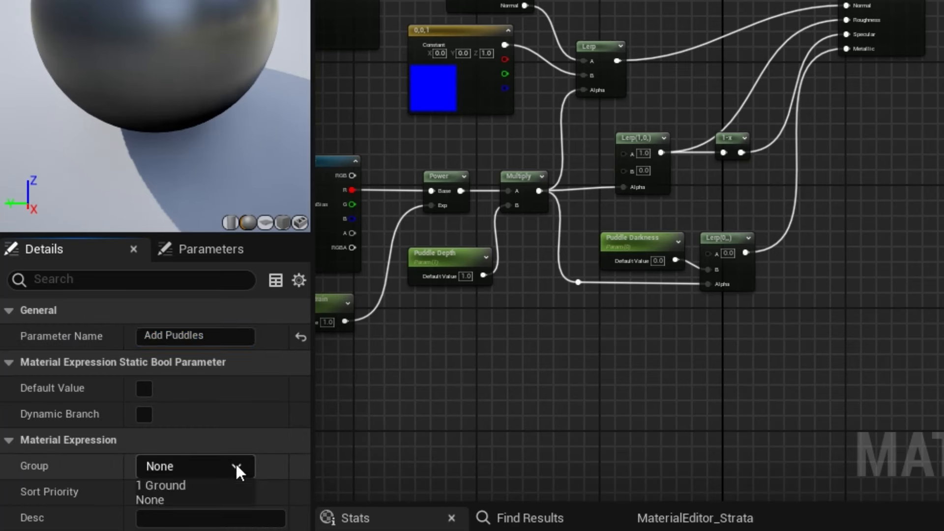
{"action": "left_click", "coordinate": [185, 485]}
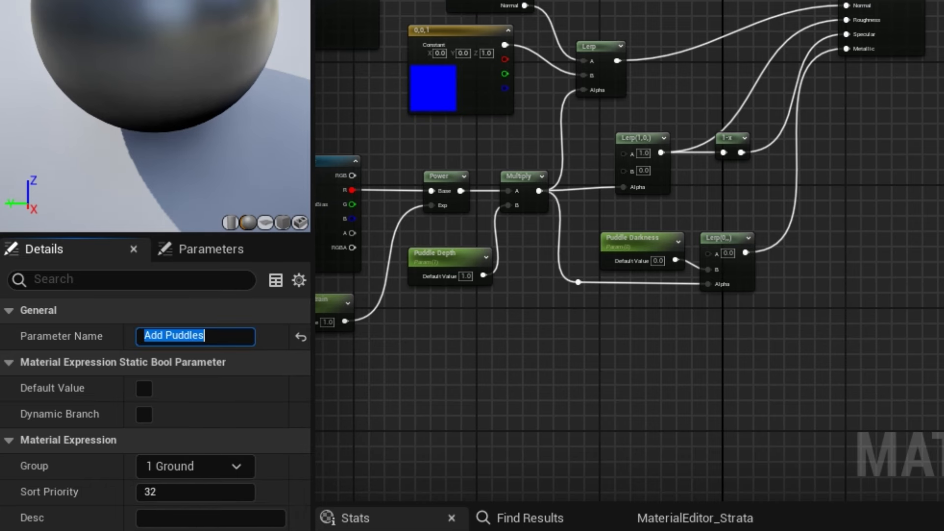
- Check Puddle Size's sort priority and set the Add Puddles switch's sort priority to 9
{"action": "right_click_drag", "start_coordinate": [924, 162], "coordinate": [943, 133]}
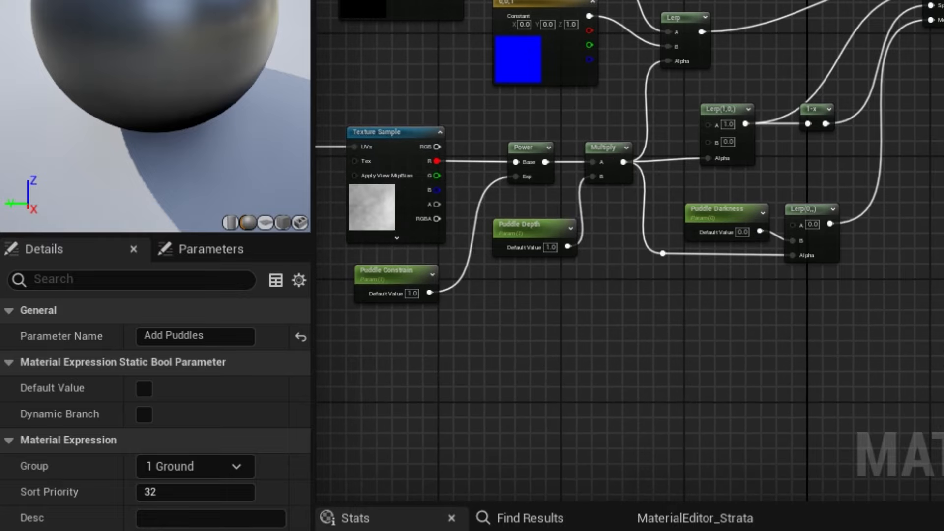
{"action": "right_click_drag", "start_coordinate": [552, 202], "coordinate": [834, 150]}
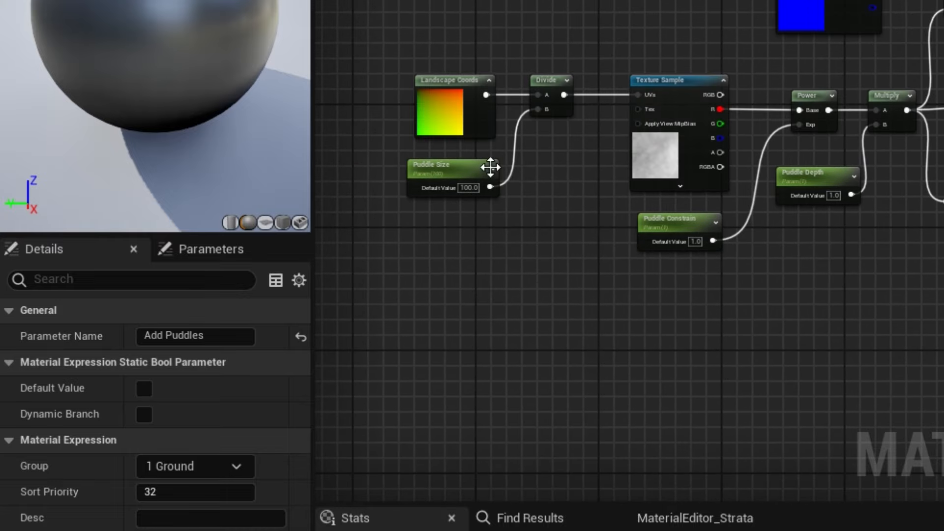
{"action": "left_click", "coordinate": [444, 171]}
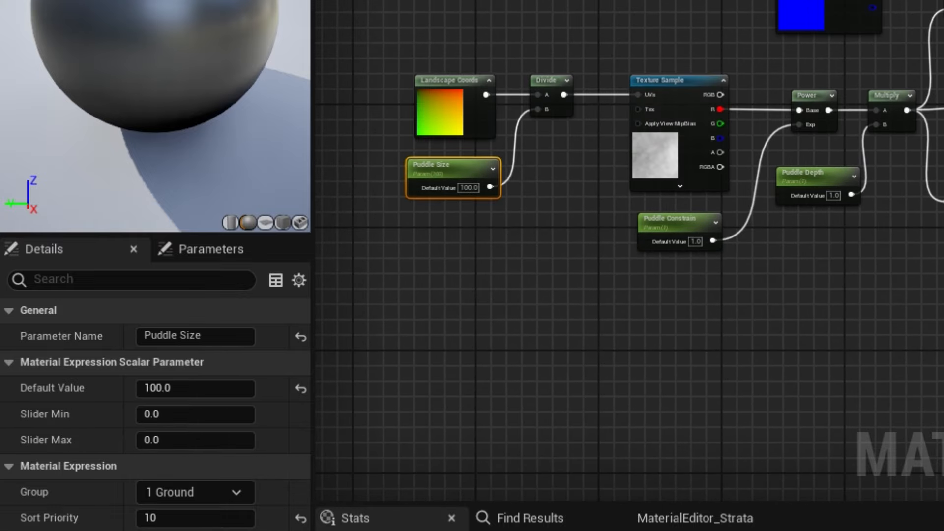
{"action": "right_click_drag", "start_coordinate": [851, 93], "coordinate": [394, 171]}
{"action": "left_click", "coordinate": [937, 44]}
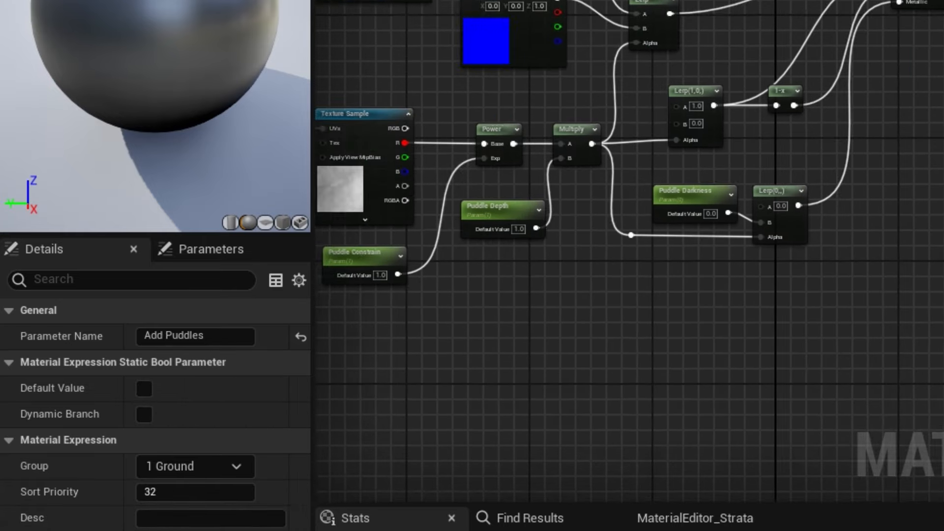
{"action": "left_click", "coordinate": [150, 488]}
{"action": "type", "text": "9"}
{"action": "key", "text": "Return"}
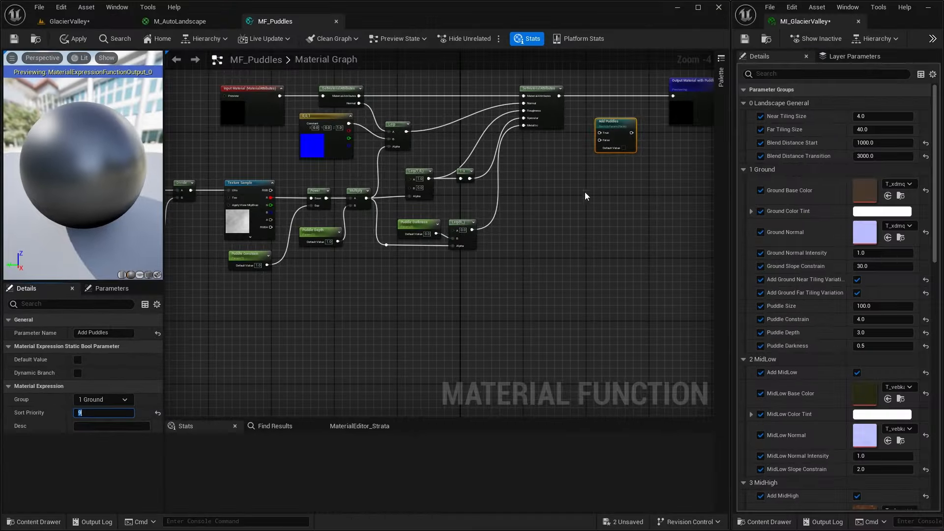
- Route SetMaterialAttributes through Add Puddles' True input into Output Material with Puddles, and move the switch above the main wire
{"action": "right_click_drag", "start_coordinate": [586, 193], "coordinate": [446, 290]}
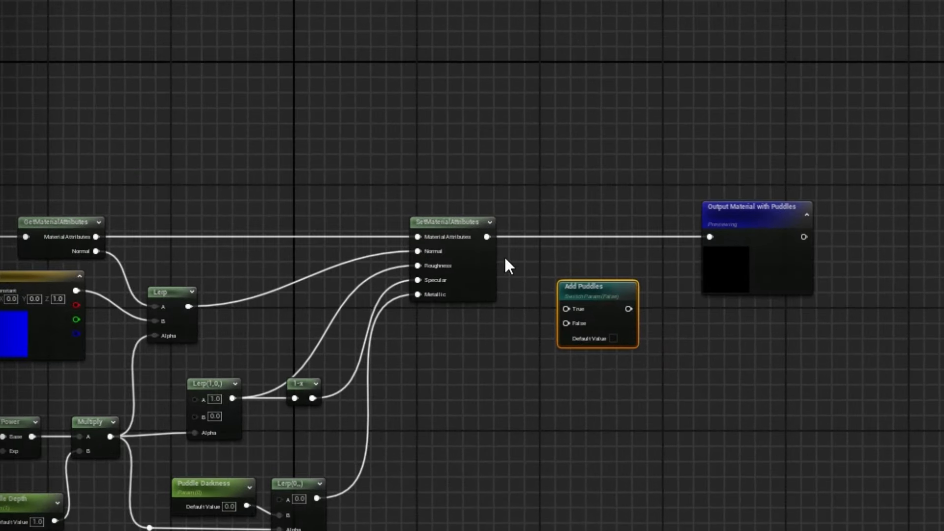
{"action": "left_click_drag", "start_coordinate": [486, 238], "coordinate": [566, 309]}
{"action": "left_click_drag", "start_coordinate": [629, 309], "coordinate": [710, 237]}
{"action": "left_click_drag", "start_coordinate": [611, 296], "coordinate": [613, 127]}
{"action": "right_click_drag", "start_coordinate": [622, 253], "coordinate": [909, 329]}
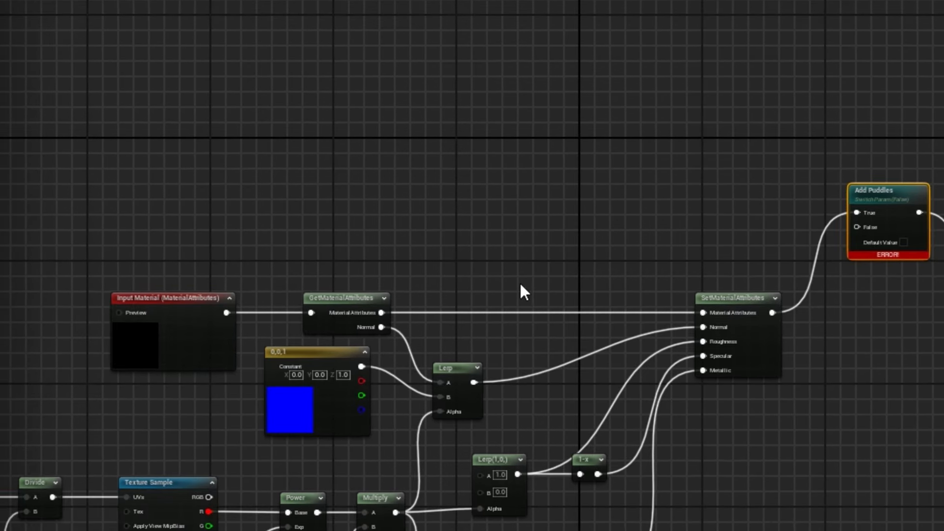
- Wire Input Material through a reroute node to Add Puddles' False input, keeping SetMaterialAttributes connected to True
{"action": "left_click_drag", "start_coordinate": [226, 313], "coordinate": [856, 212]}
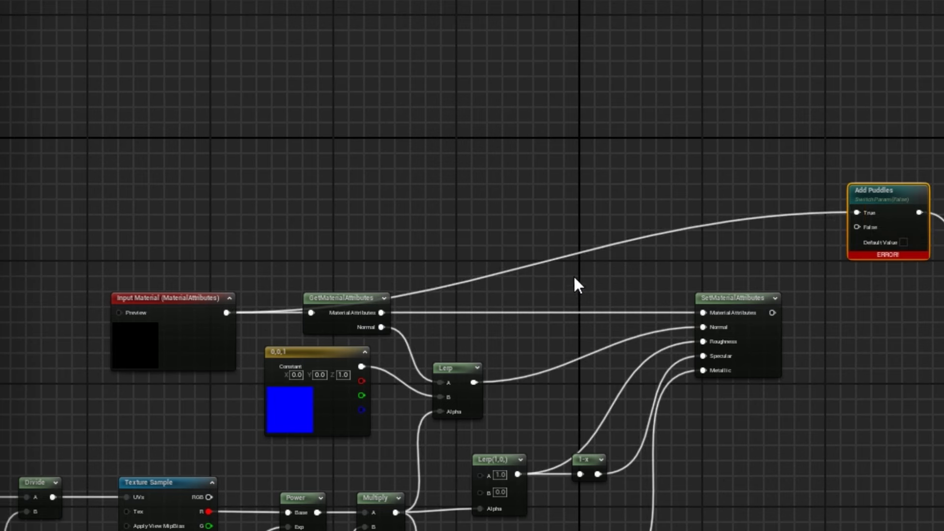
{"action": "double_click", "coordinate": [529, 265]}
{"action": "left_click_drag", "start_coordinate": [540, 266], "coordinate": [346, 227]}
{"action": "right_click_drag", "start_coordinate": [818, 358], "coordinate": [578, 320]}
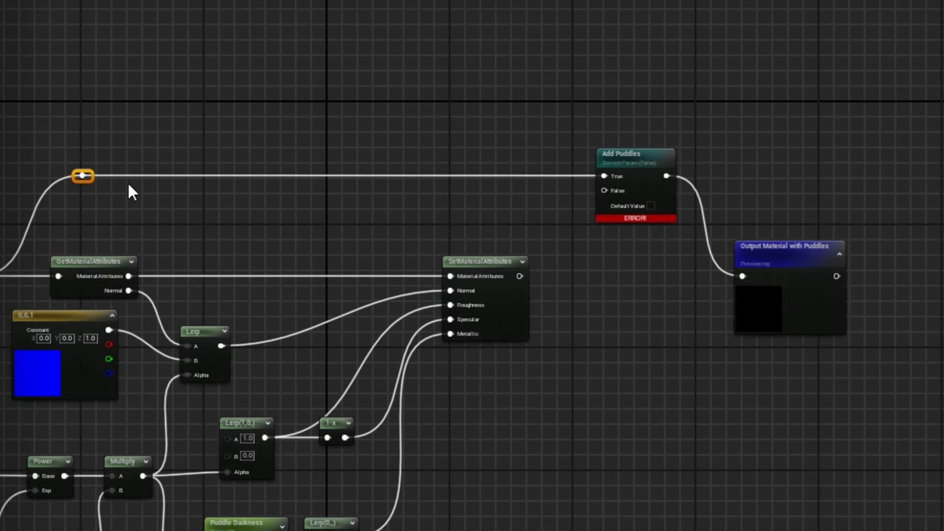
{"action": "left_click_drag", "start_coordinate": [82, 176], "coordinate": [610, 191]}
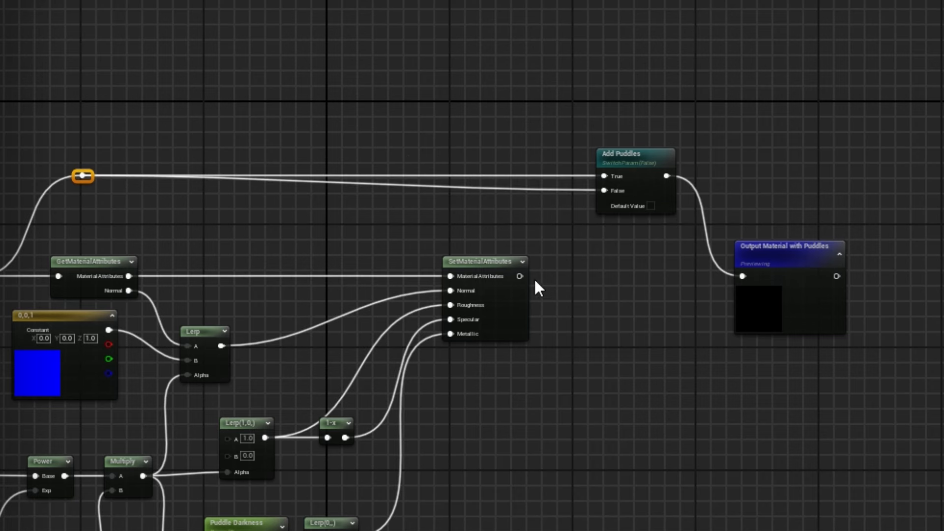
{"action": "left_click_drag", "start_coordinate": [519, 276], "coordinate": [605, 176]}
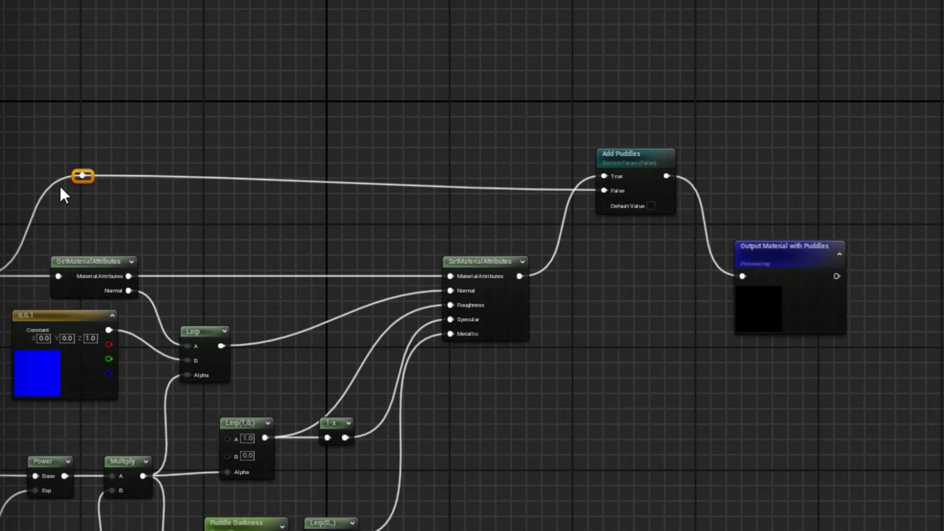
{"action": "left_click_drag", "start_coordinate": [56, 157], "coordinate": [95, 192]}
- Check the Add Puddles switch wiring and apply the changes to MF_Puddles
{"action": "right_click_drag", "start_coordinate": [567, 292], "coordinate": [598, 227]}
{"action": "scroll", "coordinate": [534, 288], "scroll_direction": "up", "scroll_amount": 2}
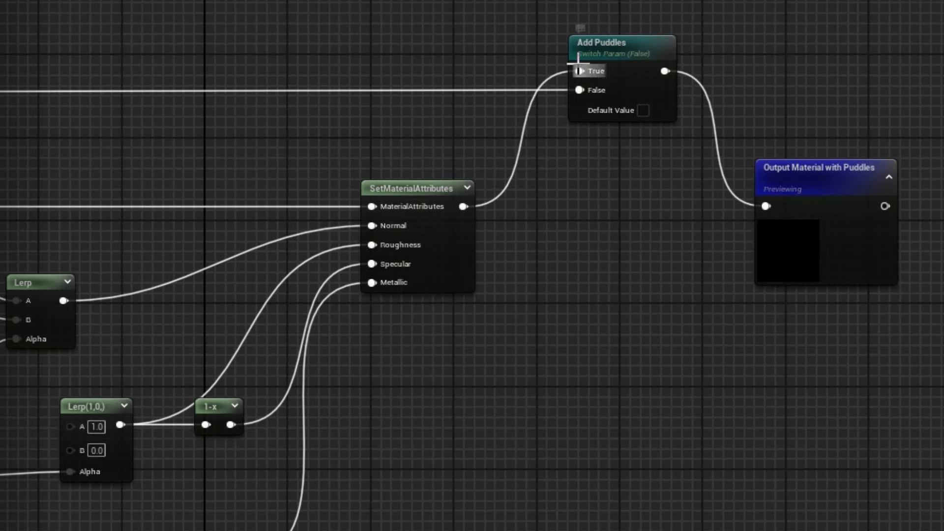
{"action": "right_click_drag", "start_coordinate": [443, 214], "coordinate": [315, 231]}
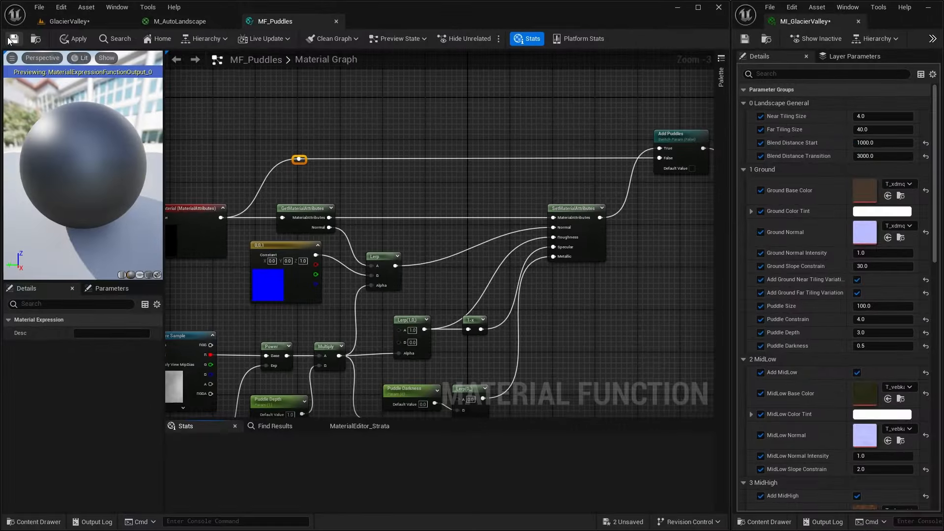
{"action": "left_click", "coordinate": [73, 38]}
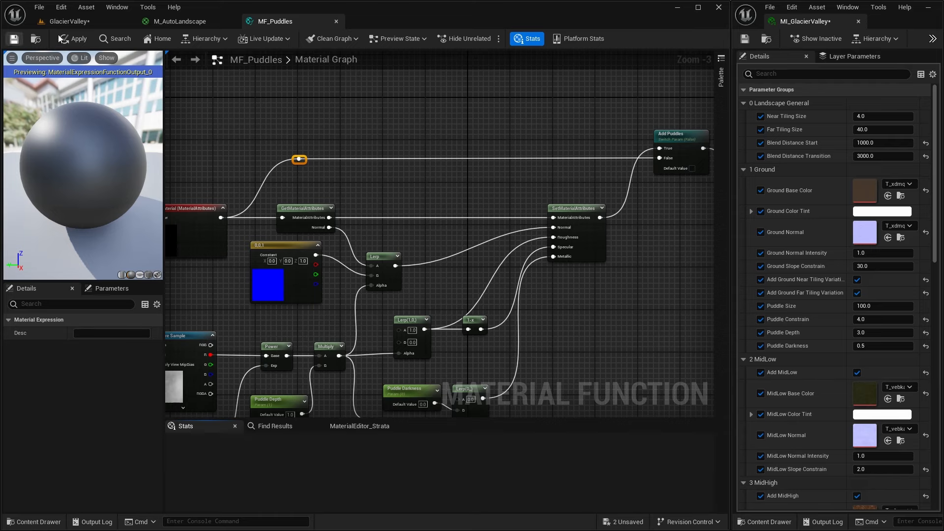
- Return to the GlacierValley level and override and enable Add Puddles in MI_GlacierValley
{"action": "left_click", "coordinate": [87, 22]}
{"action": "mouse_move", "coordinate": [299, 299]}
{"action": "right_mouse_down"}
{"action": "mouse_move", "coordinate": [295, 322]}
{"action": "mouse_move", "coordinate": [303, 315]}
{"action": "mouse_move", "coordinate": [298, 299]}
{"action": "right_mouse_up"}
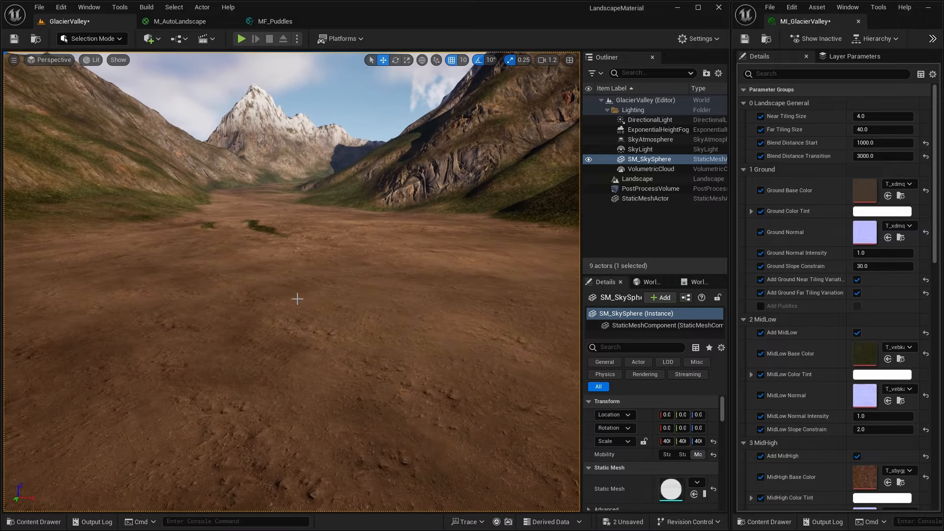
{"action": "left_click", "coordinate": [760, 307]}
{"action": "left_click", "coordinate": [857, 306]}
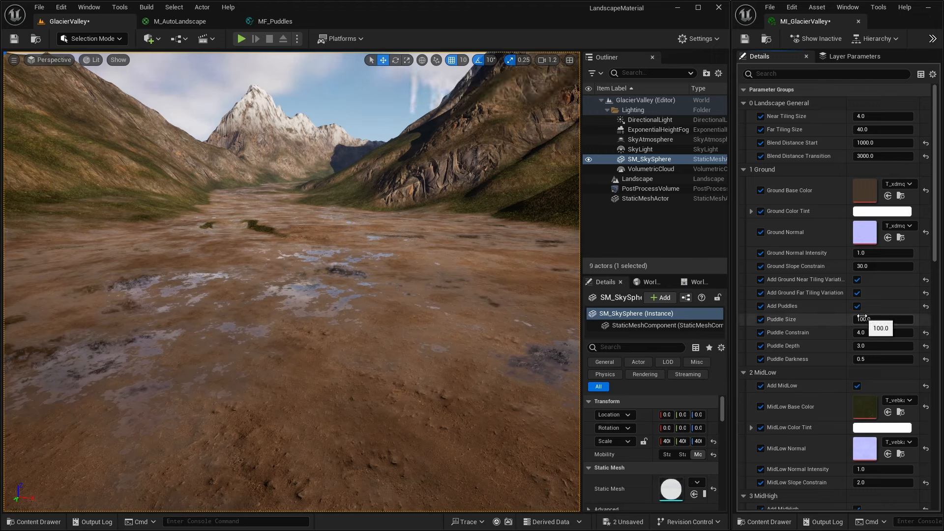
- Set Puddle Size to 200, Puddle Constrain to 3 and Puddle Depth to 4 in MI_GlacierValley
{"action": "left_click", "coordinate": [866, 319]}
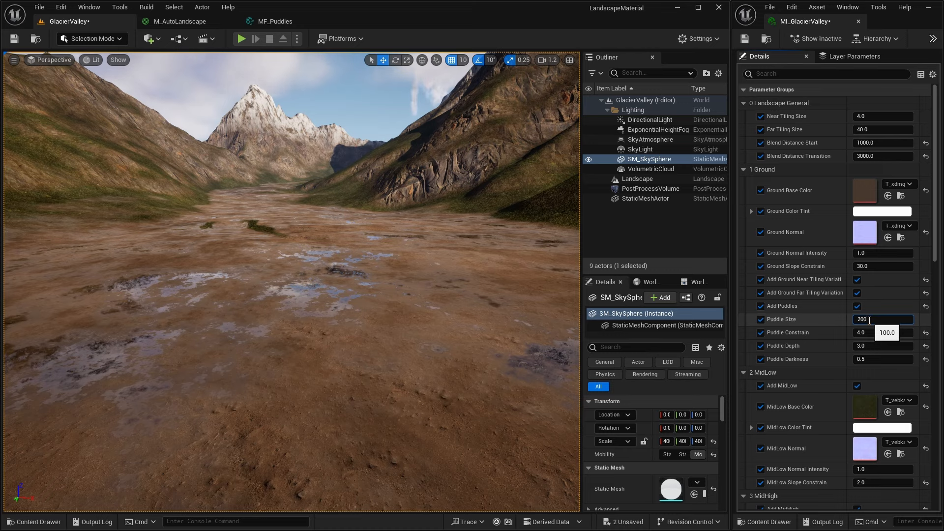
{"action": "type", "text": "200"}
{"action": "key", "text": "Return"}
{"action": "left_click", "coordinate": [870, 333]}
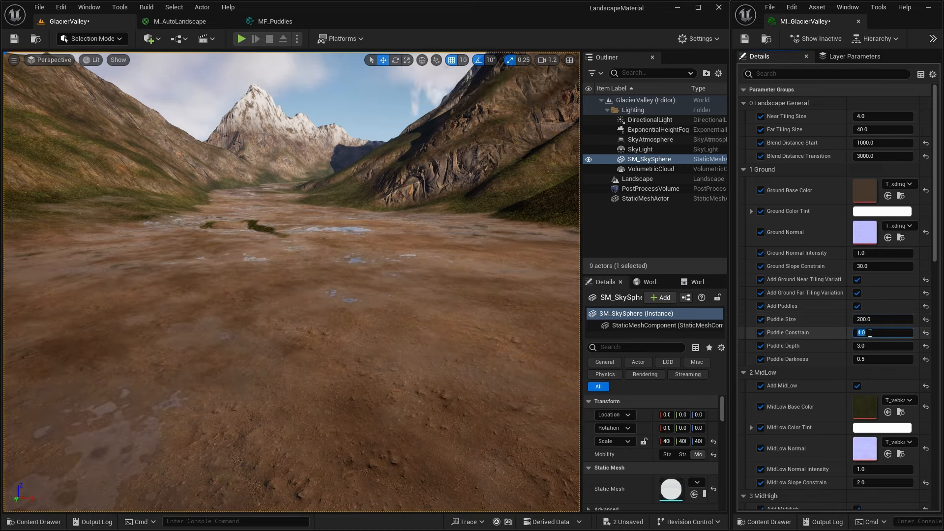
{"action": "type", "text": "3"}
{"action": "key", "text": "Return"}
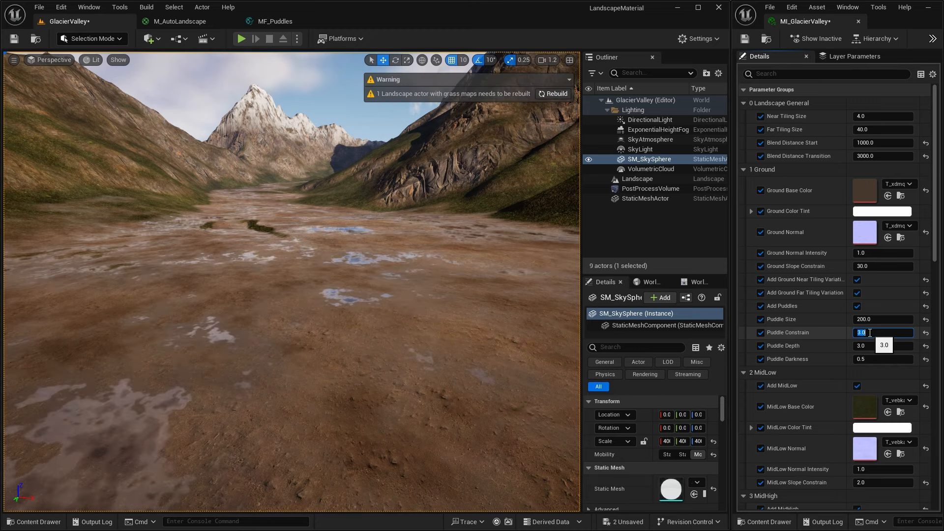
{"action": "left_click", "coordinate": [873, 346]}
{"action": "type", "text": "4"}
{"action": "key", "text": "Return"}
- Try Puddle Darkness at 0 and 1, set it to 0.5, and inspect the puddles across the valley
{"action": "left_click", "coordinate": [871, 360]}
{"action": "type", "text": "0"}
{"action": "key", "text": "Return"}
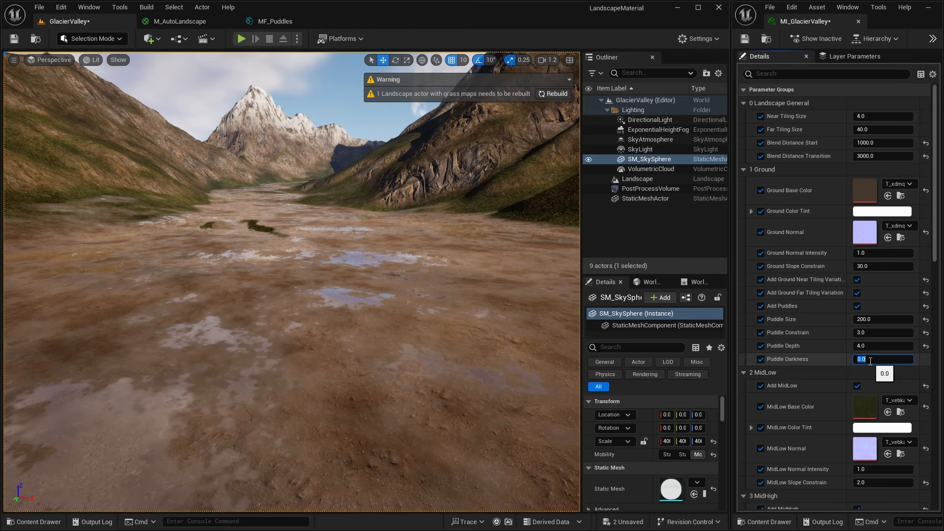
{"action": "type", "text": "1"}
{"action": "key", "text": "Return"}
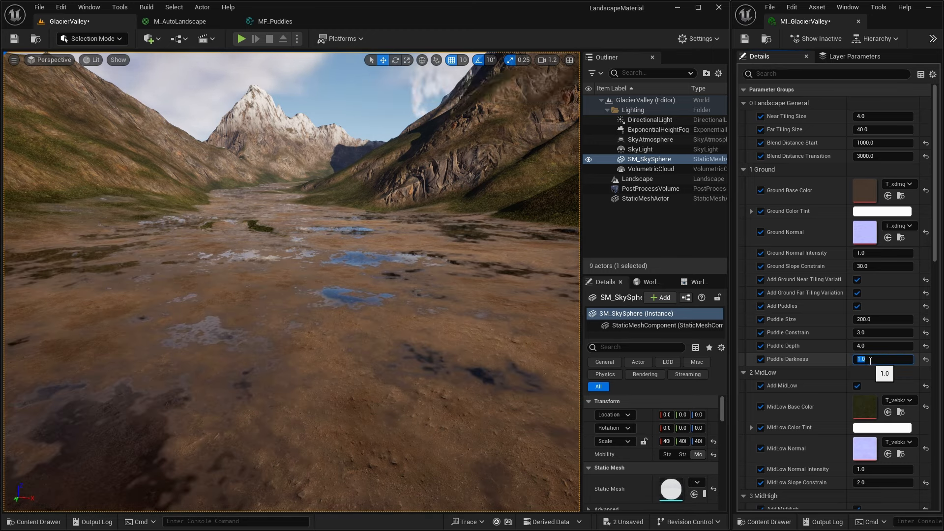
{"action": "type", "text": ".5"}
{"action": "key", "text": "Return"}
{"action": "mouse_move", "coordinate": [399, 287]}
{"action": "right_mouse_down"}
{"action": "mouse_move", "coordinate": [330, 311]}
{"action": "mouse_move", "coordinate": [389, 279]}
{"action": "mouse_move", "coordinate": [340, 281]}
{"action": "mouse_move", "coordinate": [391, 278]}
{"action": "mouse_move", "coordinate": [405, 291]}
{"action": "right_mouse_up"}
{"action": "key", "text": "w"}
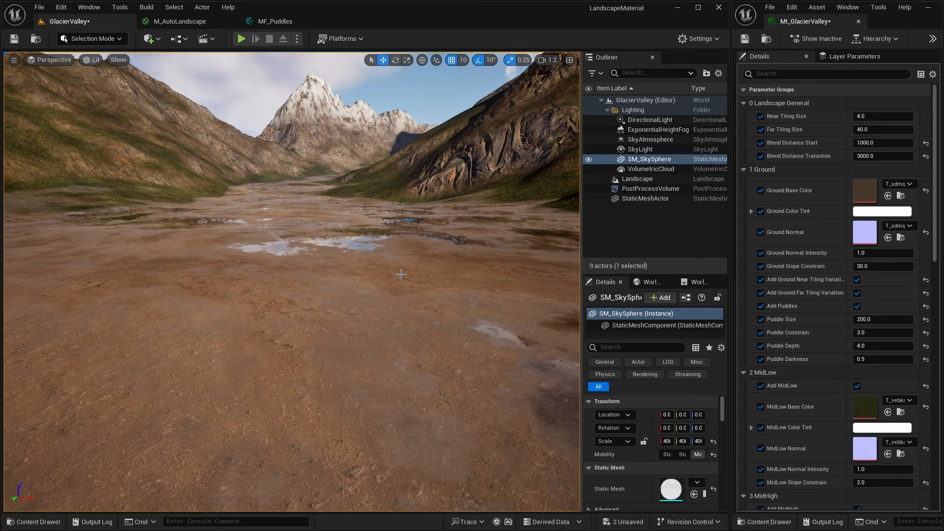
{"action": "right_click_drag", "start_coordinate": [368, 311], "coordinate": [508, 151]}
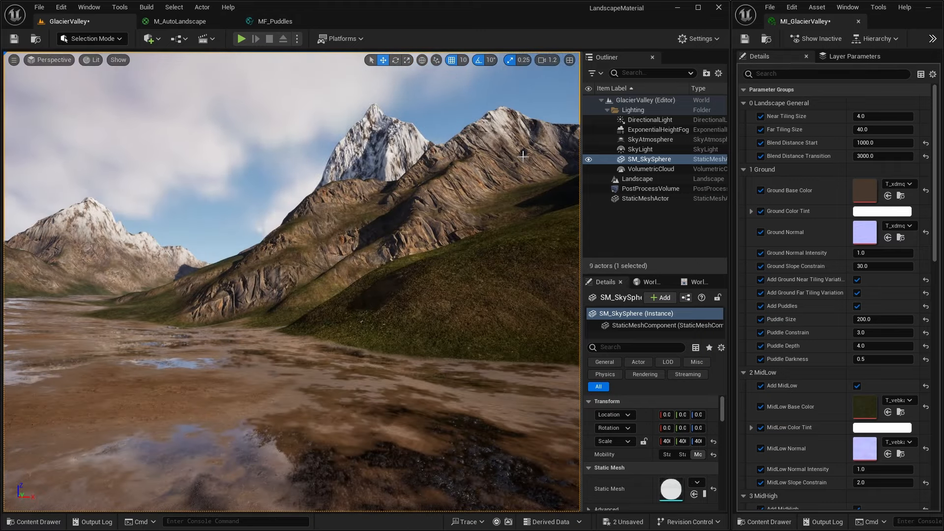